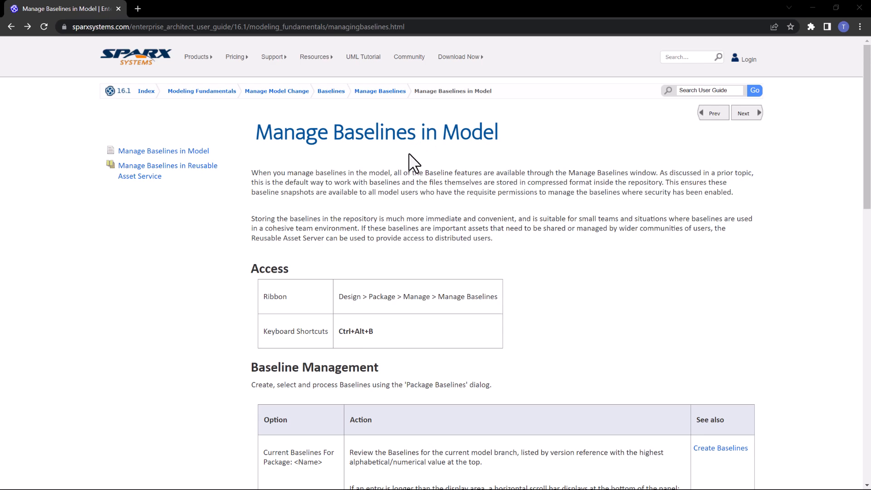
Step: Switch to Enterprise Architect and open the 16.1 user guide's Welcome page from its help
{"action": "left_click", "coordinate": [145, 92]}
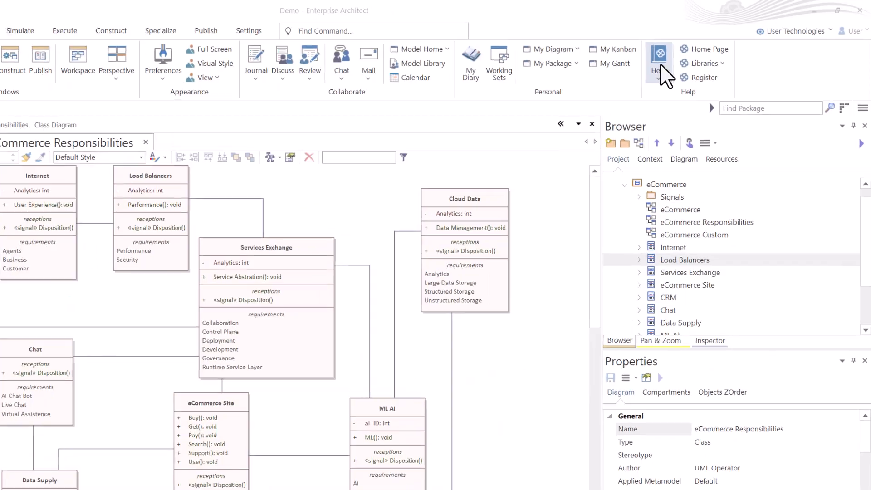
{"action": "left_click", "coordinate": [540, 90]}
{"action": "left_click", "coordinate": [565, 162]}
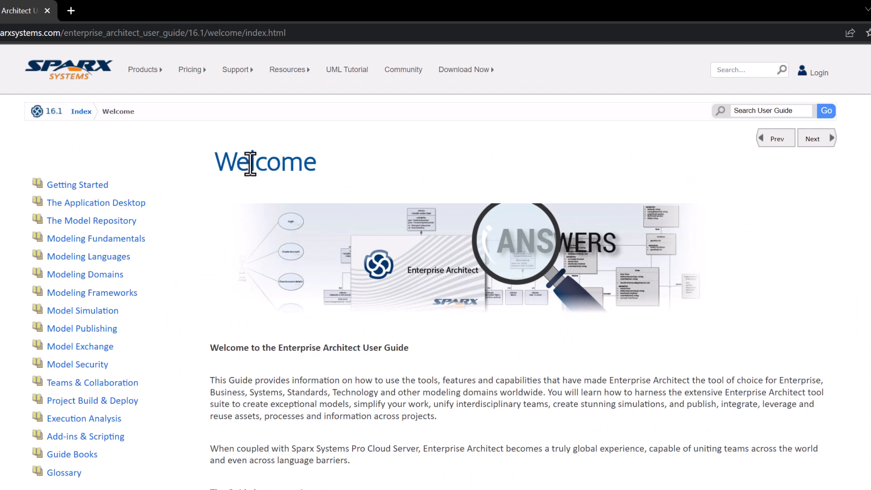
Step: Open the user guide topic "Manage Baselines in Model" under Modeling Fundamentals, Manage Model Change, Baselines, Manage Baselines
{"action": "left_click", "coordinate": [108, 239]}
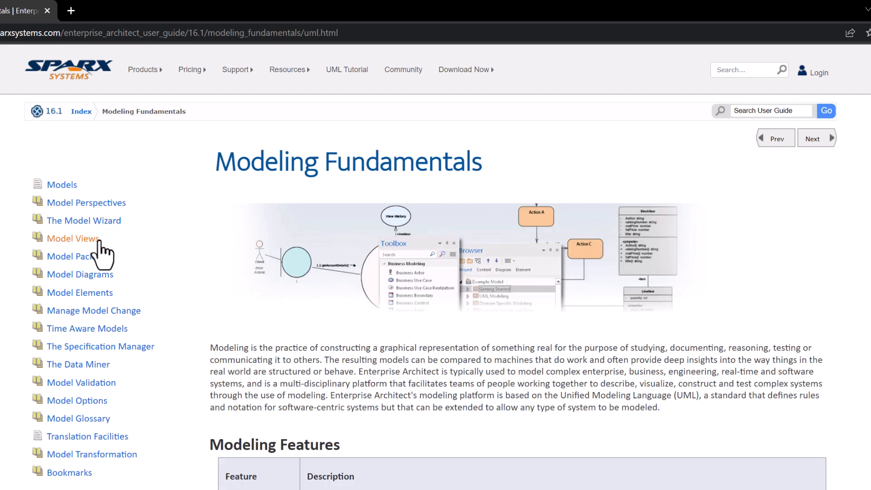
{"action": "left_click", "coordinate": [83, 311]}
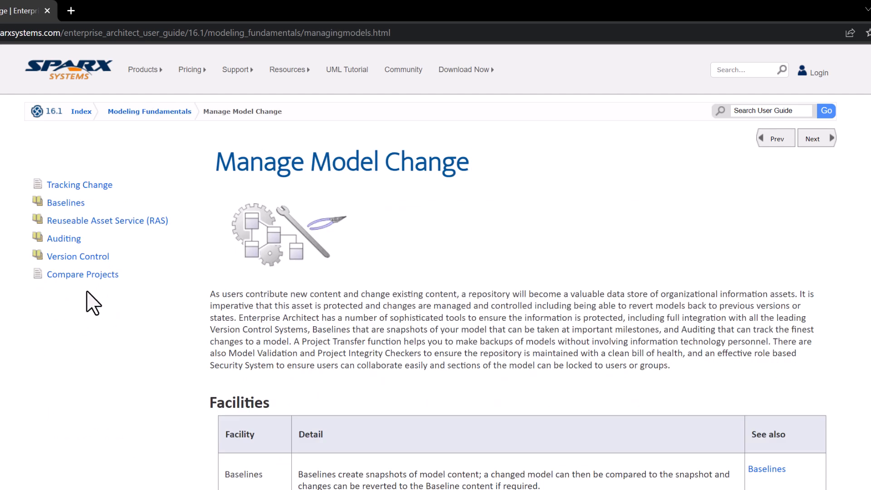
{"action": "left_click", "coordinate": [68, 204]}
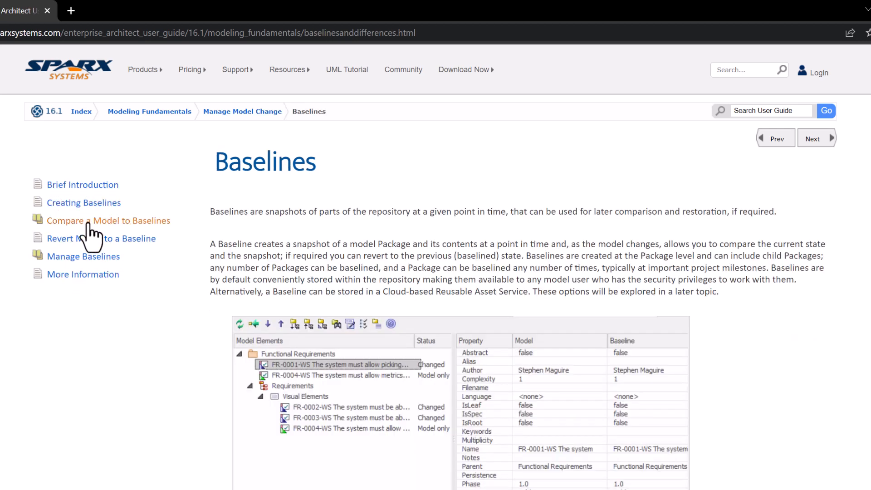
{"action": "left_click", "coordinate": [75, 255]}
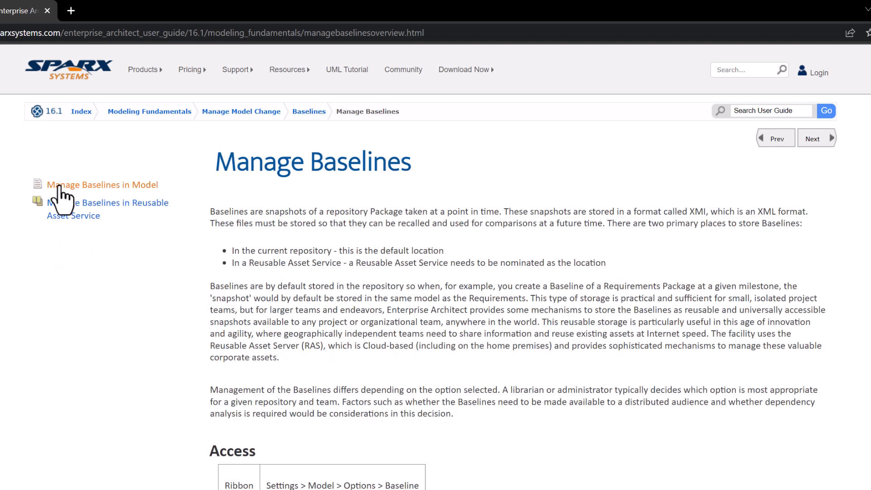
{"action": "left_click", "coordinate": [105, 190]}
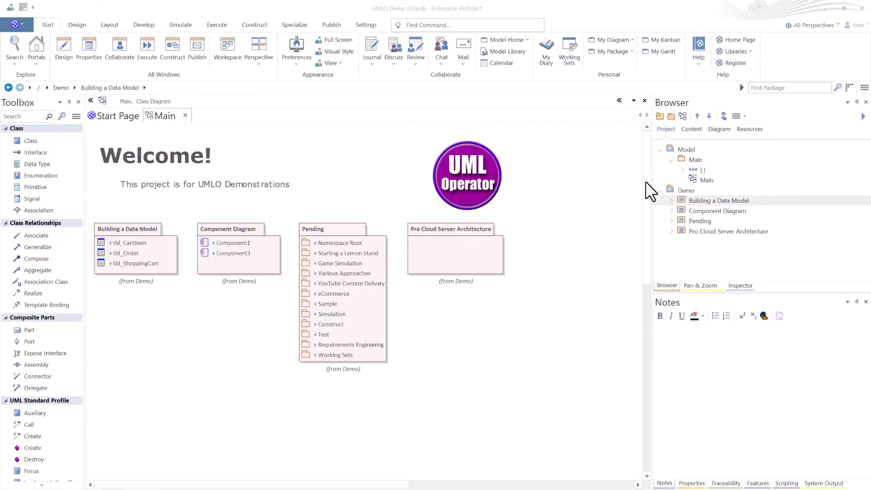
Step: In Enterprise Architect, look inside the Demo model's Building a Data Model package, collapse it again, and expand the Pending package
{"action": "left_click", "coordinate": [671, 200]}
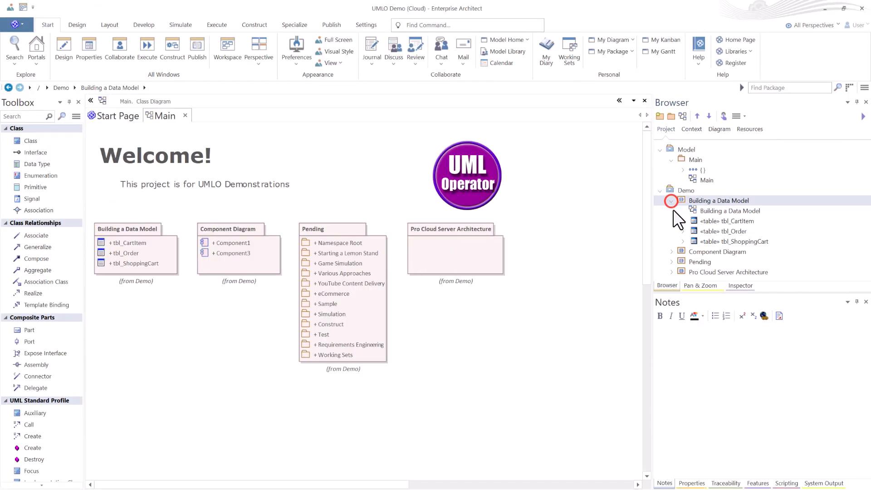
{"action": "left_click", "coordinate": [671, 201]}
{"action": "left_click", "coordinate": [671, 209]}
{"action": "left_click", "coordinate": [672, 209]}
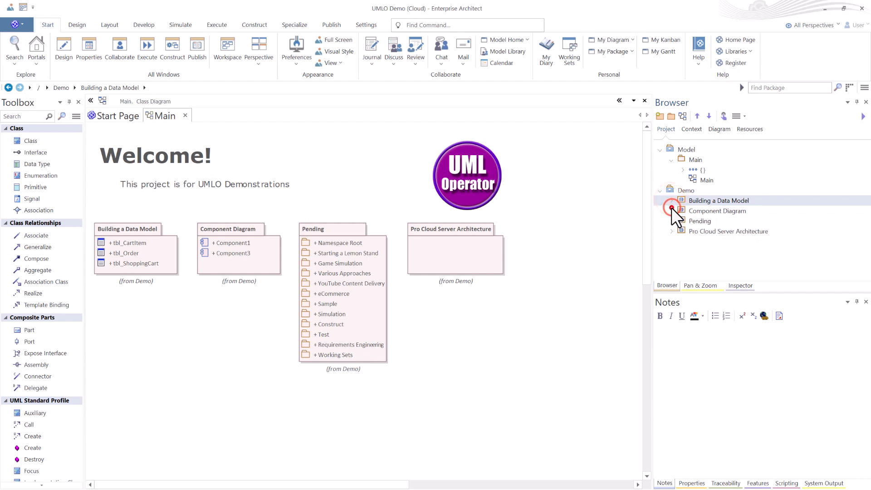
{"action": "left_click", "coordinate": [671, 221]}
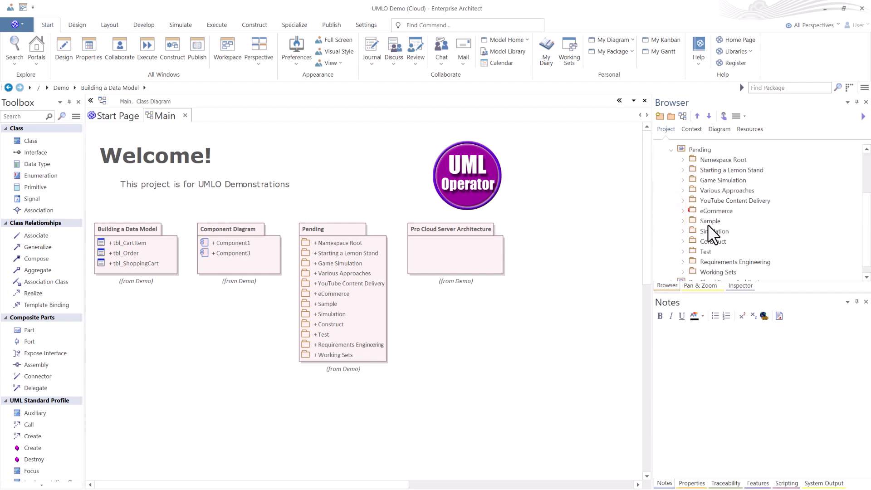
Step: Inspect the eCommerce package and its Signals sub-package, and collapse the tree back to the Demo model's top-level packages
{"action": "left_click", "coordinate": [715, 211]}
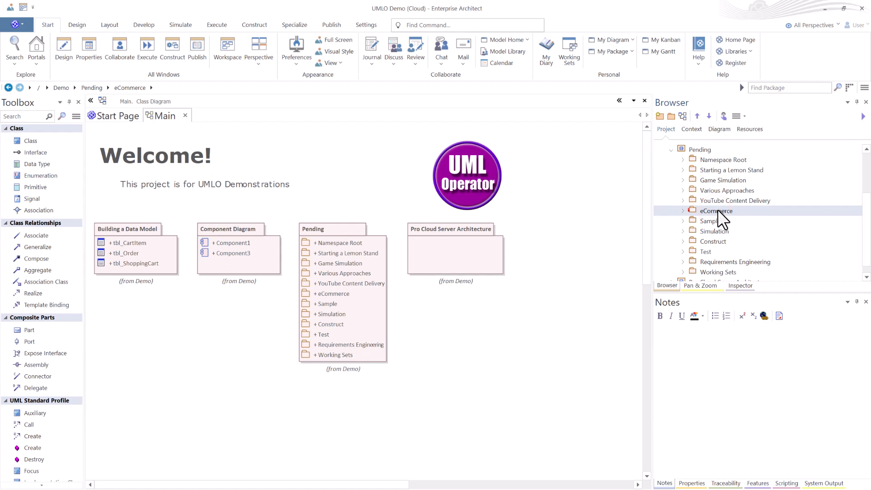
{"action": "left_click", "coordinate": [683, 210]}
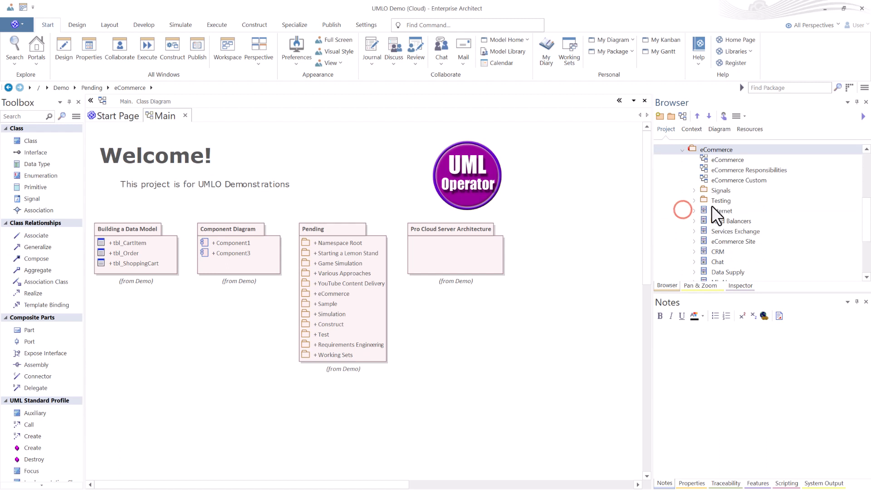
{"action": "left_click", "coordinate": [710, 190]}
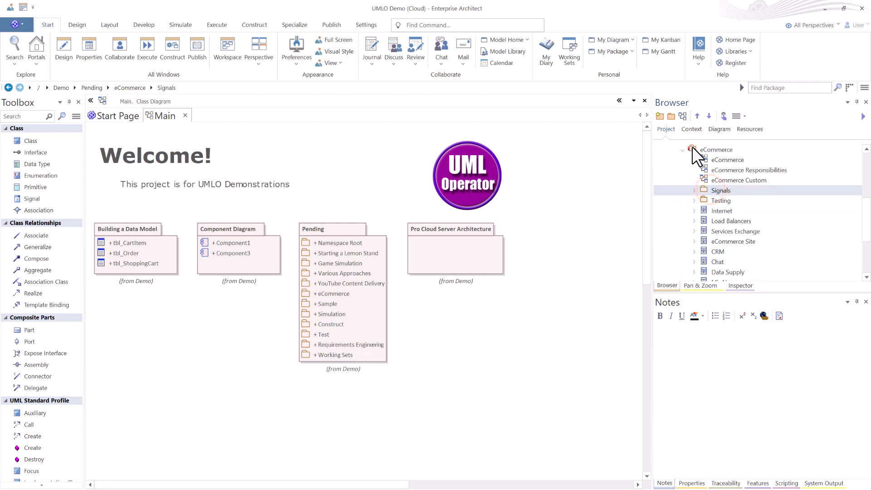
{"action": "left_click", "coordinate": [683, 150]}
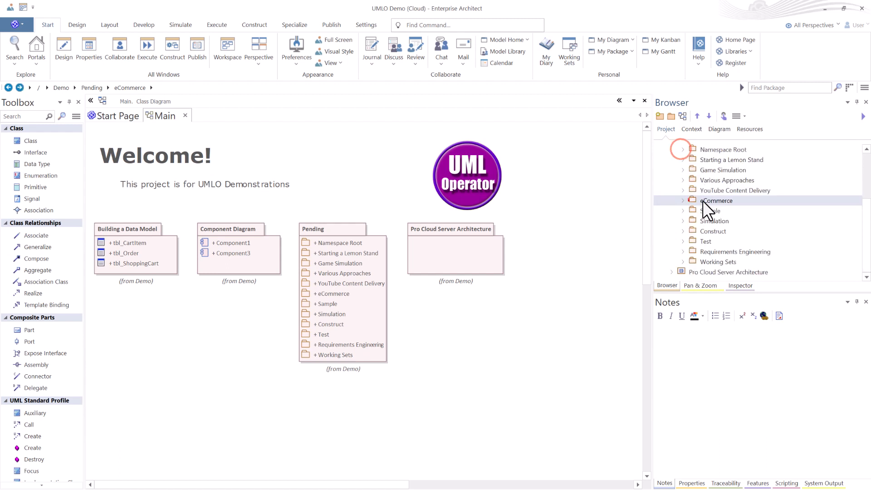
{"action": "scroll", "coordinate": [701, 195], "scroll_direction": "up", "scroll_amount": 3}
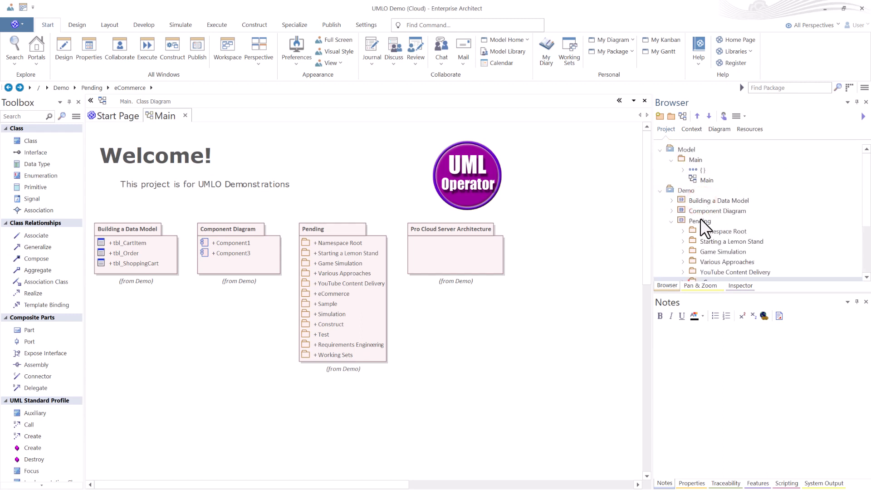
{"action": "left_click", "coordinate": [685, 189]}
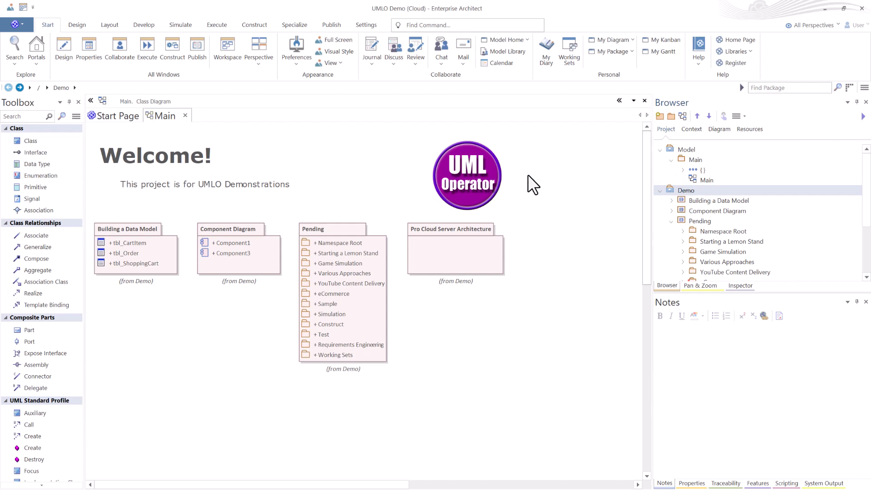
{"action": "left_click", "coordinate": [673, 221]}
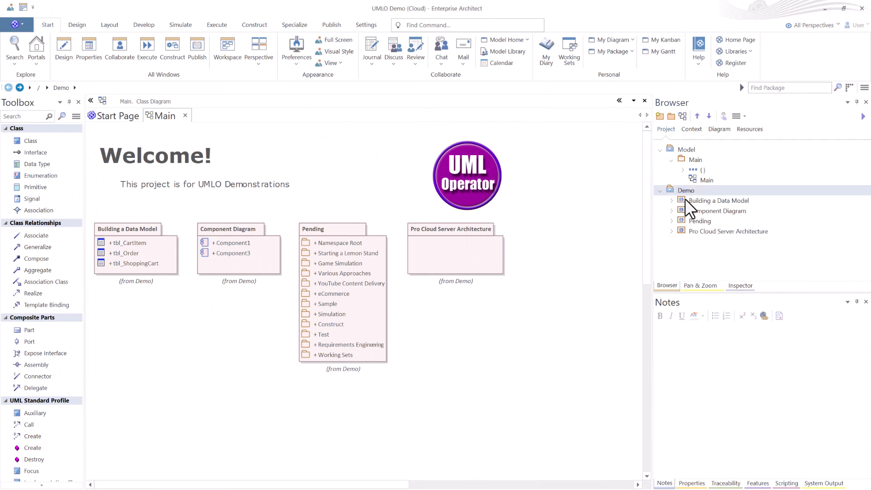
Step: Open the Building a Data Model diagram from the Demo model and select its parent package
{"action": "left_click", "coordinate": [672, 201]}
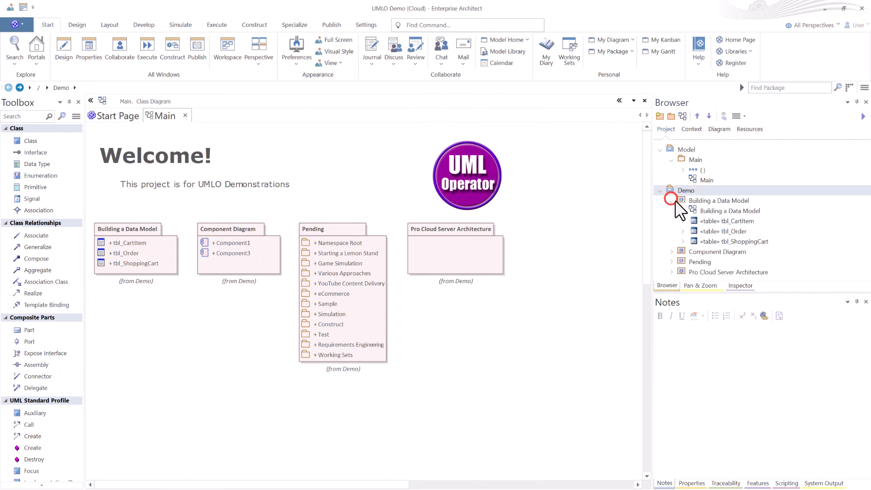
{"action": "double_click", "coordinate": [696, 210]}
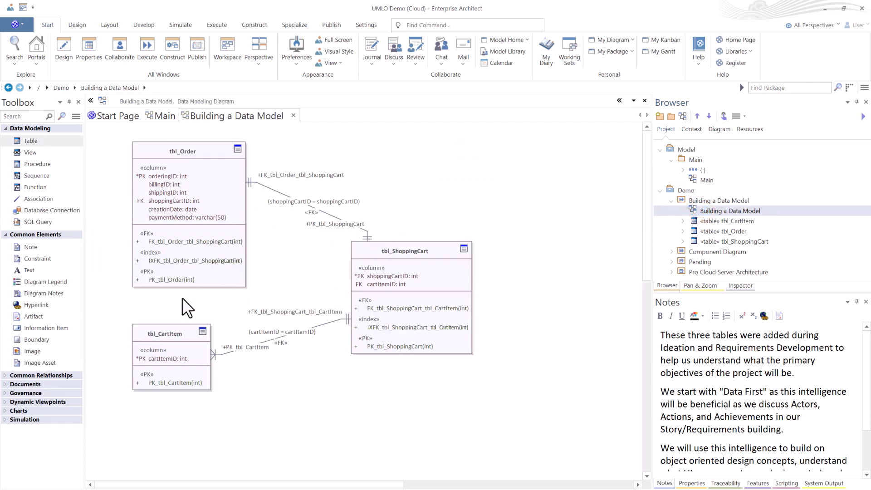
{"action": "left_click", "coordinate": [721, 200]}
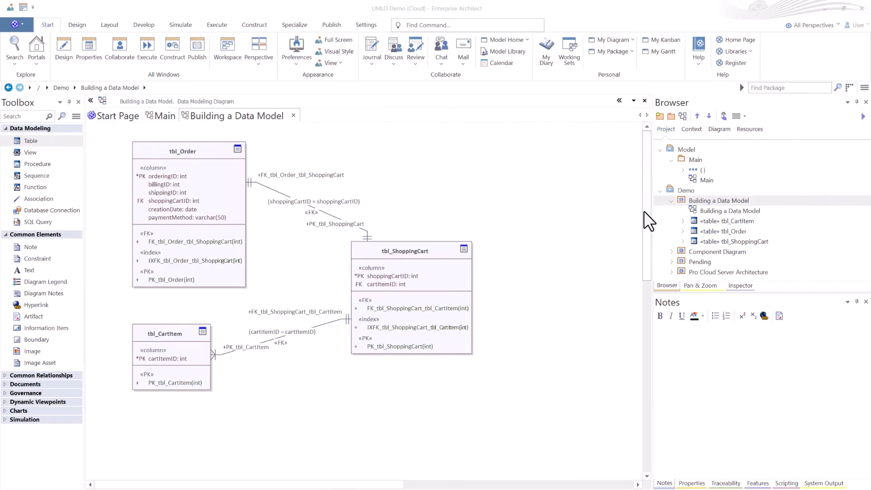
Step: View the list of baselines for the Building a Data Model package and close it
{"action": "left_click", "coordinate": [679, 199]}
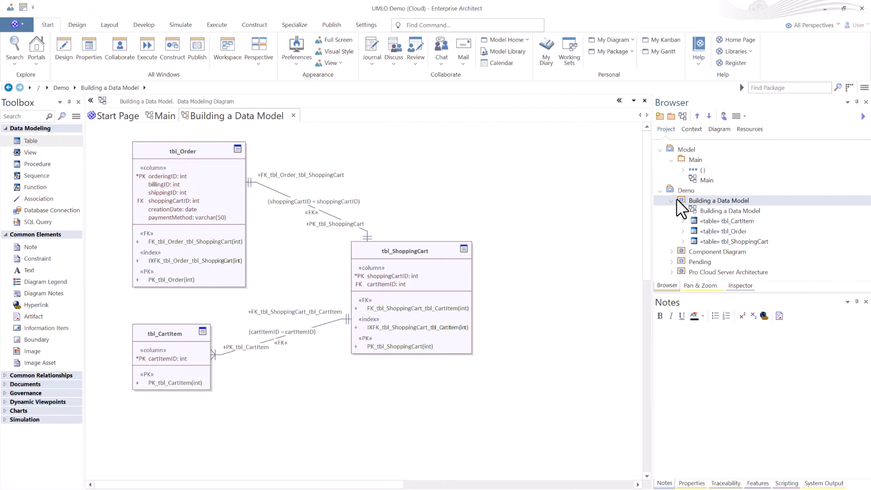
{"action": "key", "text": "ctrl+alt+b"}
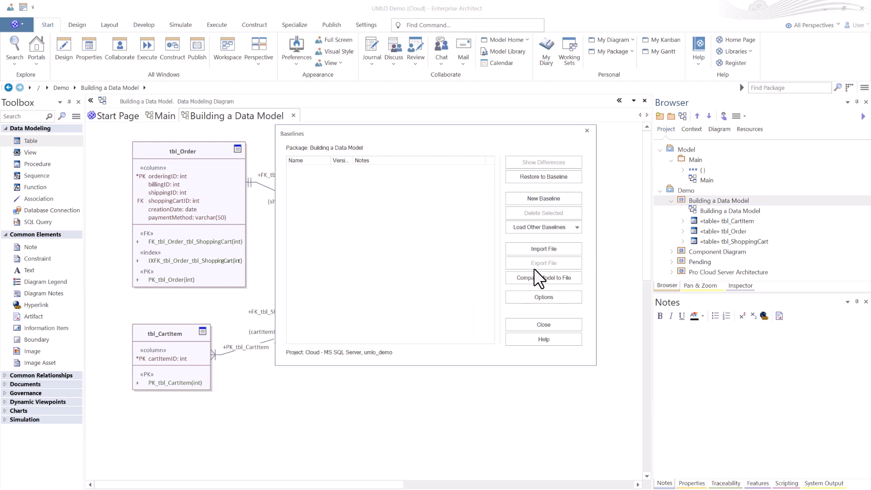
{"action": "left_click", "coordinate": [558, 327]}
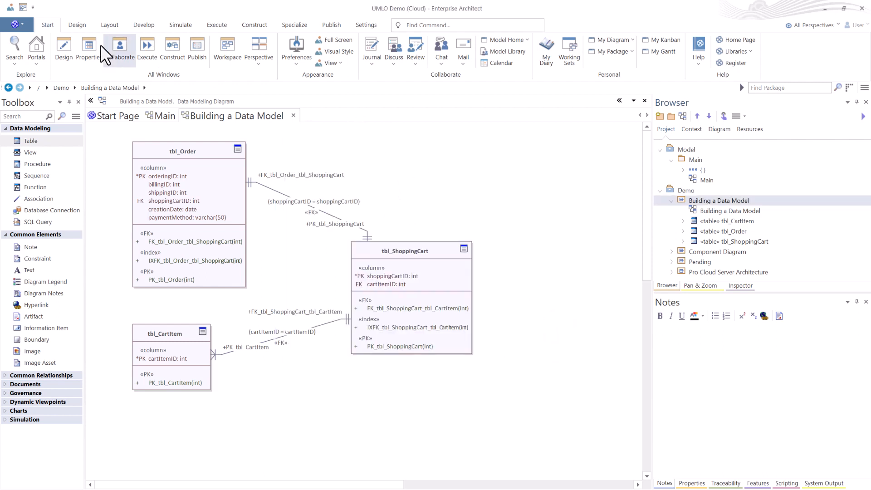
Step: Reopen the Building a Data Model package's baselines through the Manage Baselines command in the package design tools, and close them
{"action": "left_click", "coordinate": [76, 25]}
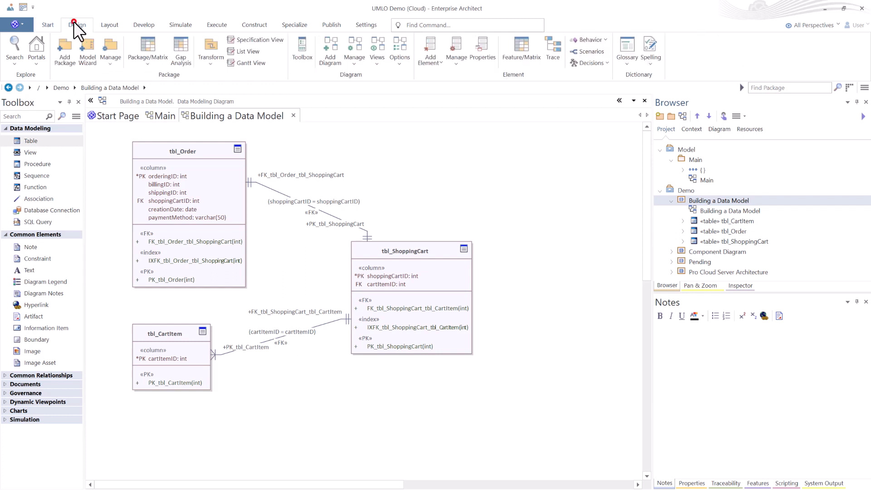
{"action": "left_click", "coordinate": [112, 59]}
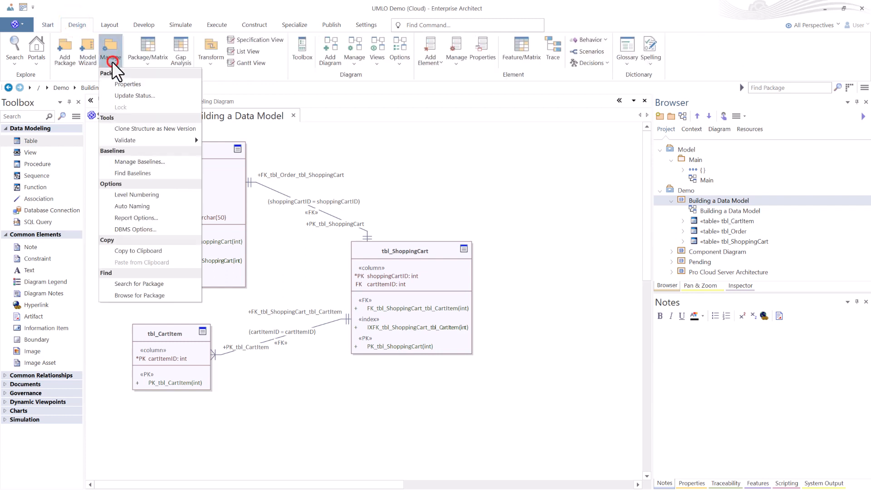
{"action": "left_click", "coordinate": [144, 161]}
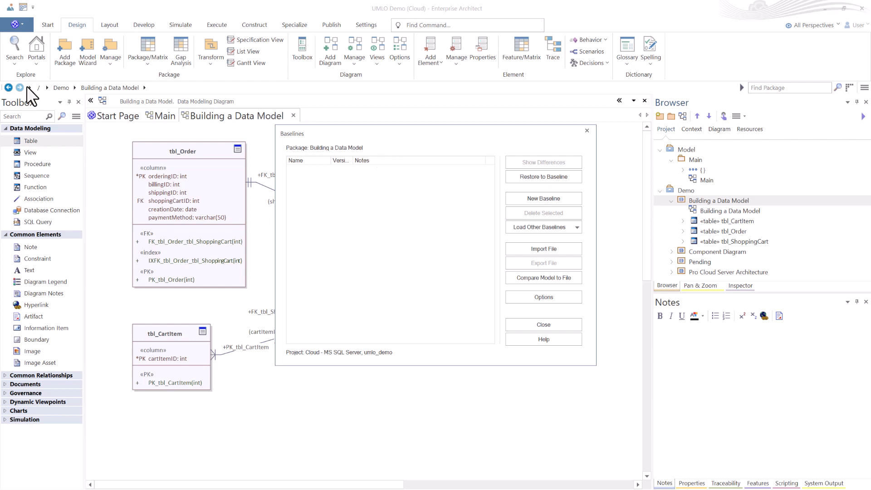
{"action": "left_click", "coordinate": [547, 324]}
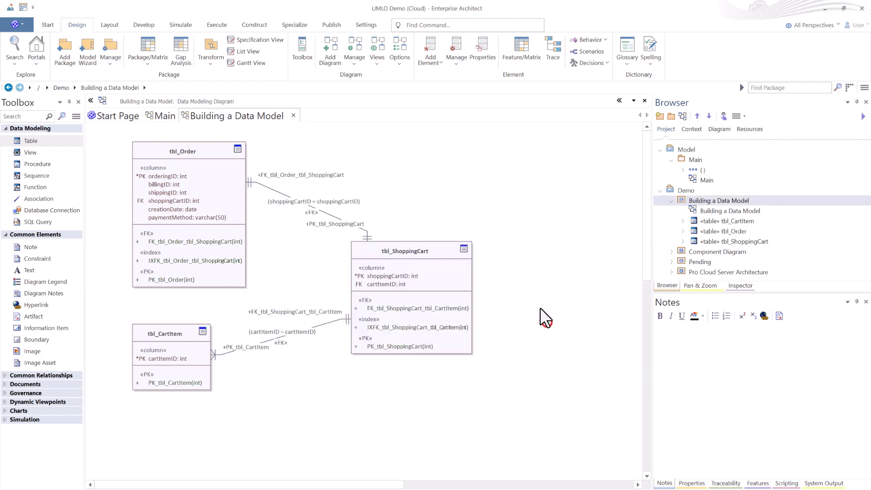
Step: Search the commands for "baseline", run Manage Baselines from the package results, and close the Baselines dialog
{"action": "left_click", "coordinate": [418, 141]}
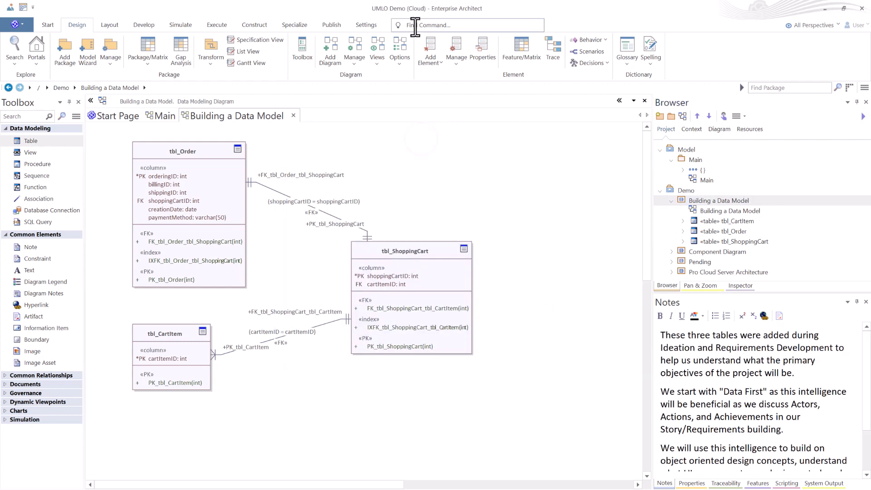
{"action": "left_click", "coordinate": [416, 26]}
{"action": "type", "text": "baseline"}
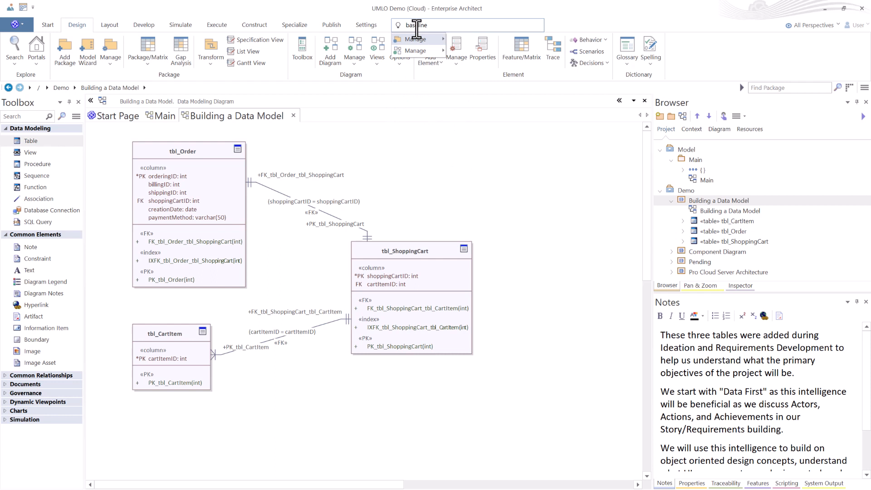
{"action": "mouse_move", "coordinate": [423, 51]}
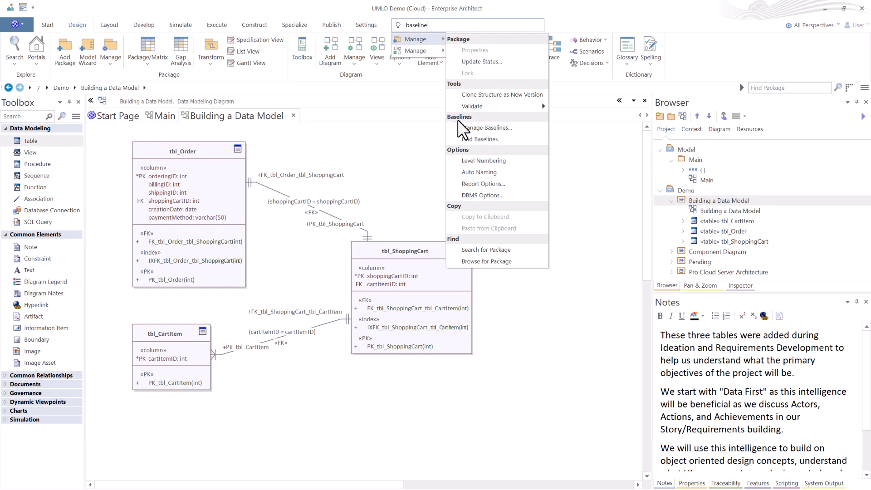
{"action": "left_click", "coordinate": [496, 130]}
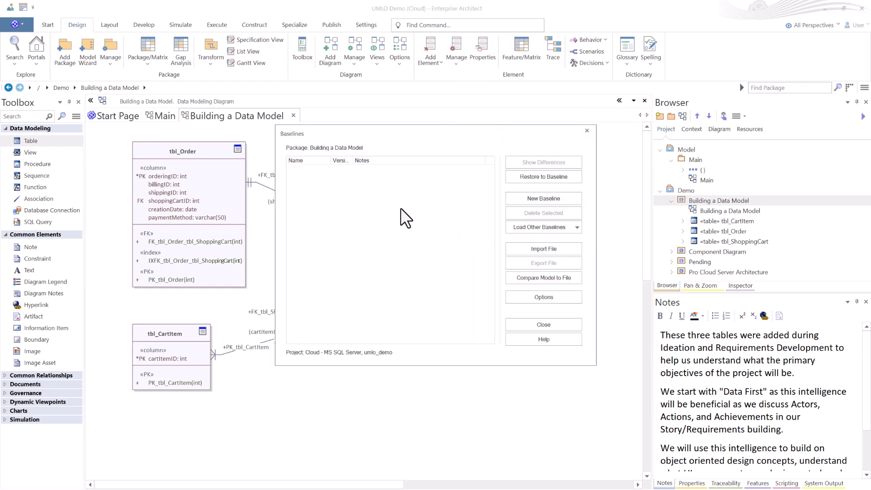
{"action": "left_click", "coordinate": [535, 325]}
Step: Create a baseline of the Building a Data Model package as version 0.01, adding "- Initial Baseline" after the timestamp in the note
{"action": "left_click", "coordinate": [693, 200]}
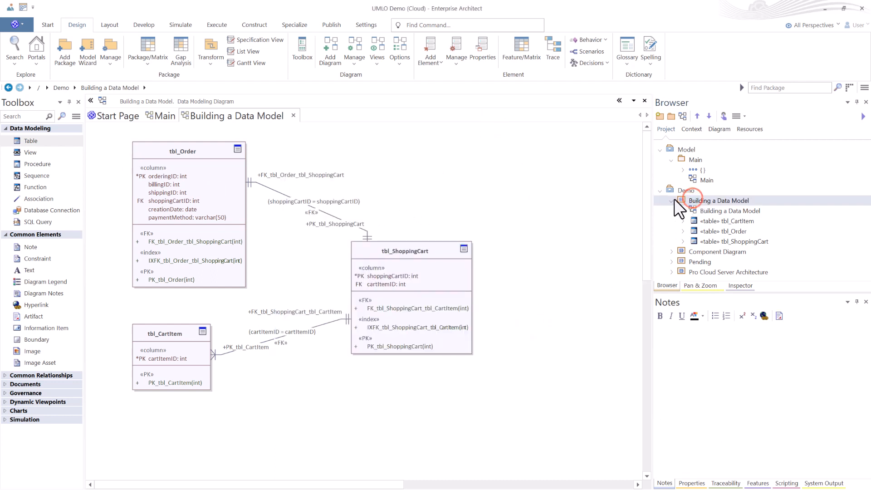
{"action": "key", "text": "ctrl+alt+b"}
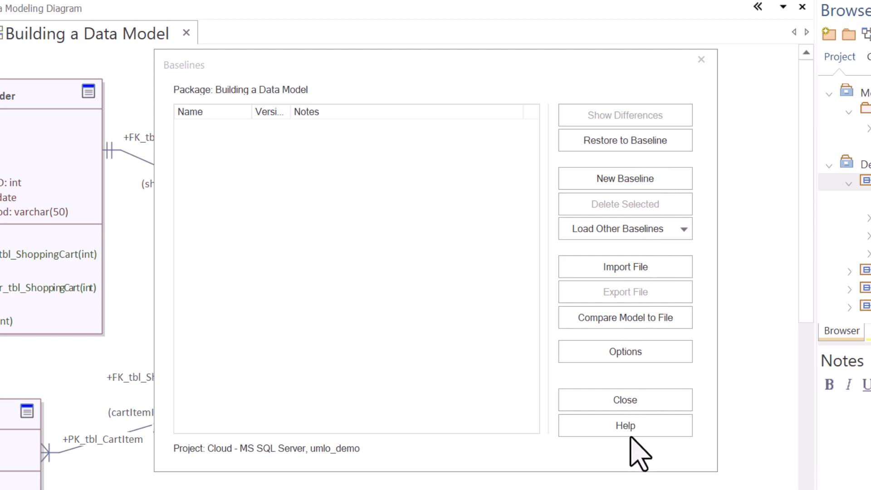
{"action": "left_click", "coordinate": [634, 178]}
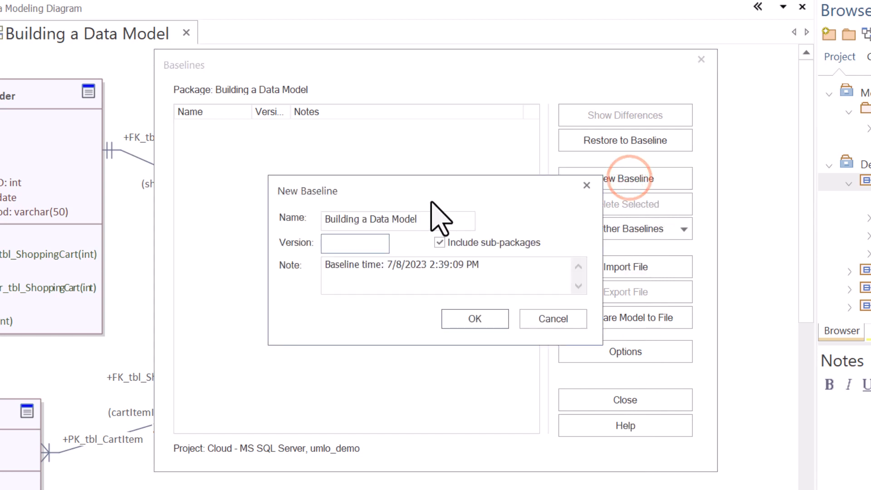
{"action": "left_click", "coordinate": [379, 241]}
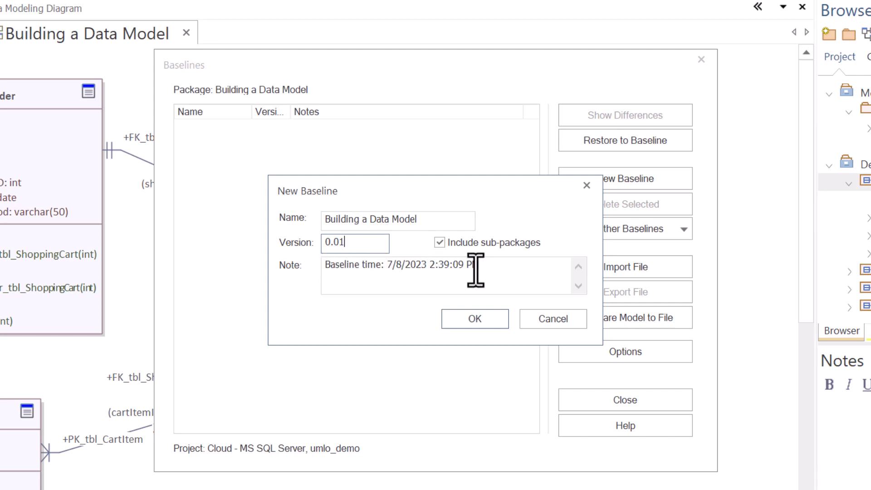
{"action": "left_click", "coordinate": [371, 264]}
{"action": "left_click_drag", "start_coordinate": [476, 266], "coordinate": [264, 260]}
{"action": "left_click", "coordinate": [389, 273]}
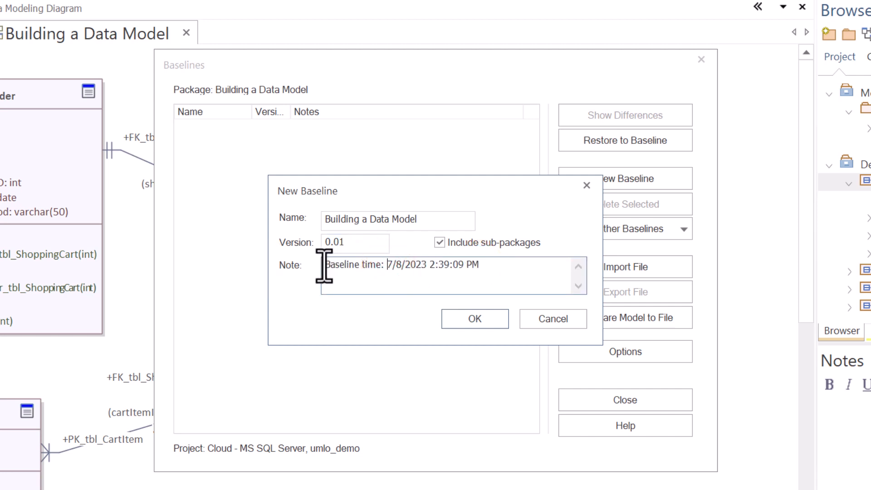
{"action": "left_click", "coordinate": [325, 266]}
{"action": "left_click", "coordinate": [483, 266]}
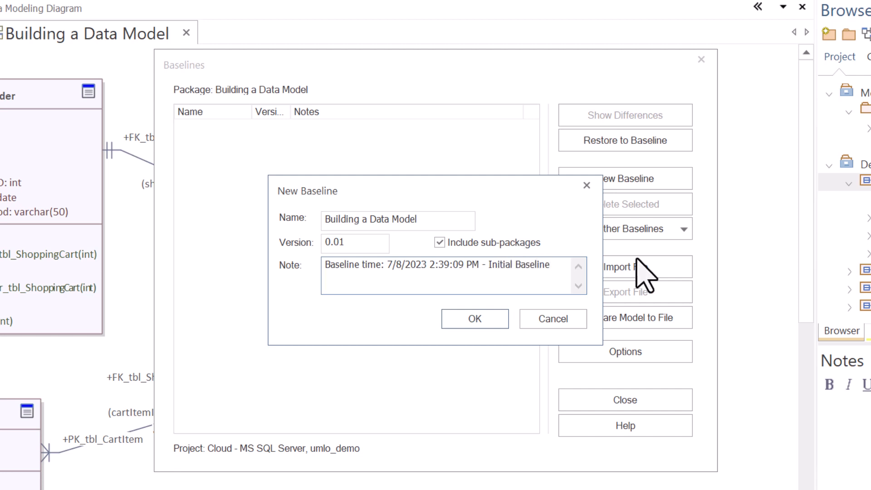
{"action": "left_click", "coordinate": [480, 321]}
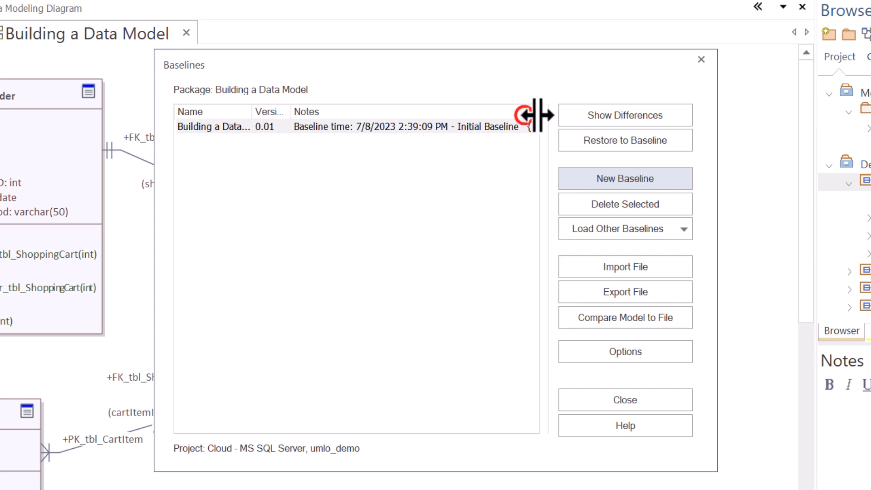
Step: Widen the Name column to read the baseline's full name, narrow it again, and close the Baselines dialog
{"action": "left_click", "coordinate": [439, 122]}
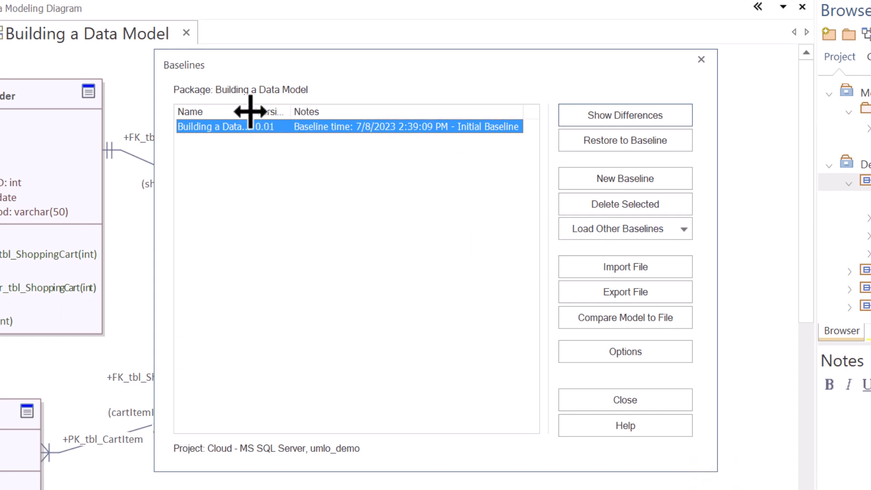
{"action": "left_click_drag", "start_coordinate": [249, 110], "coordinate": [276, 138]}
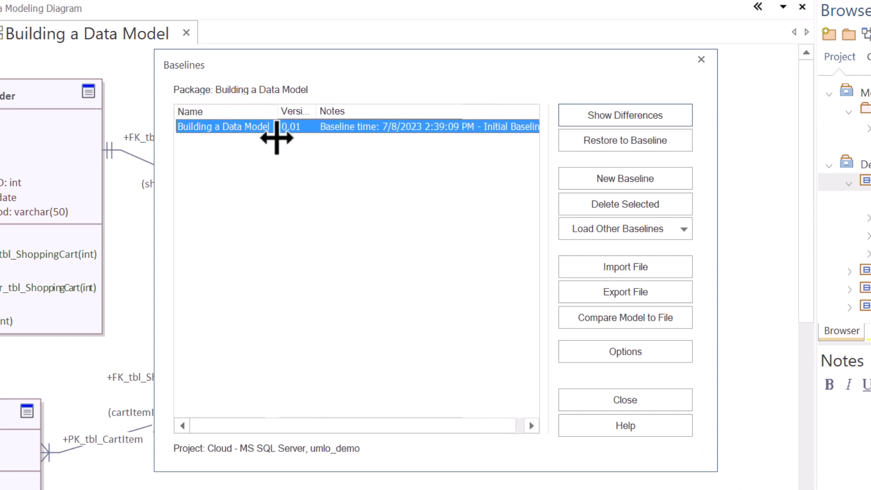
{"action": "left_click_drag", "start_coordinate": [310, 428], "coordinate": [499, 318]}
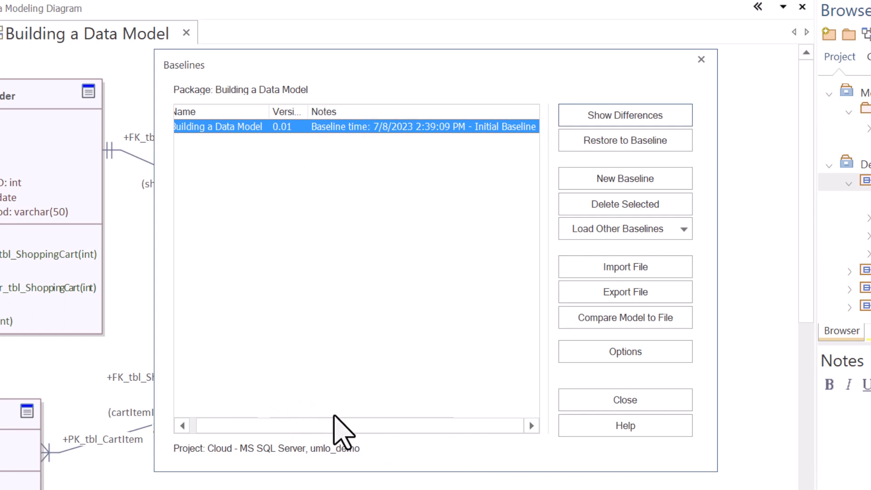
{"action": "left_click_drag", "start_coordinate": [330, 425], "coordinate": [279, 404]}
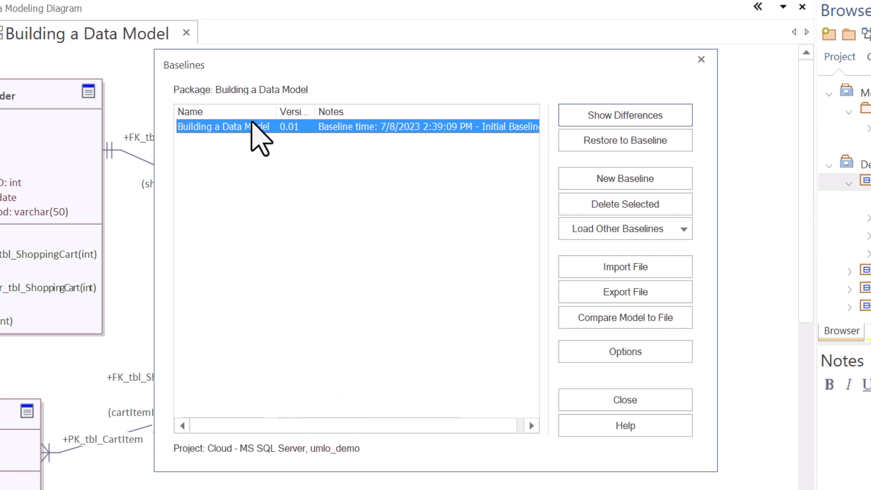
{"action": "left_click_drag", "start_coordinate": [277, 111], "coordinate": [251, 119]}
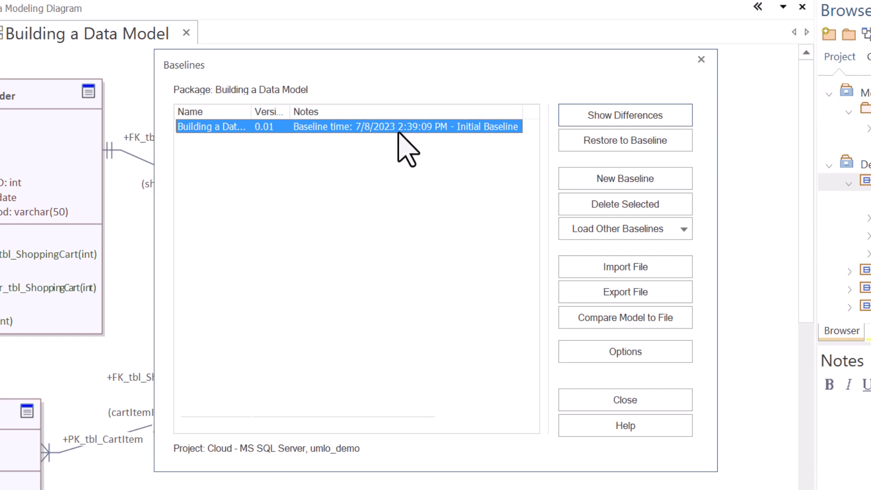
{"action": "left_click", "coordinate": [625, 400]}
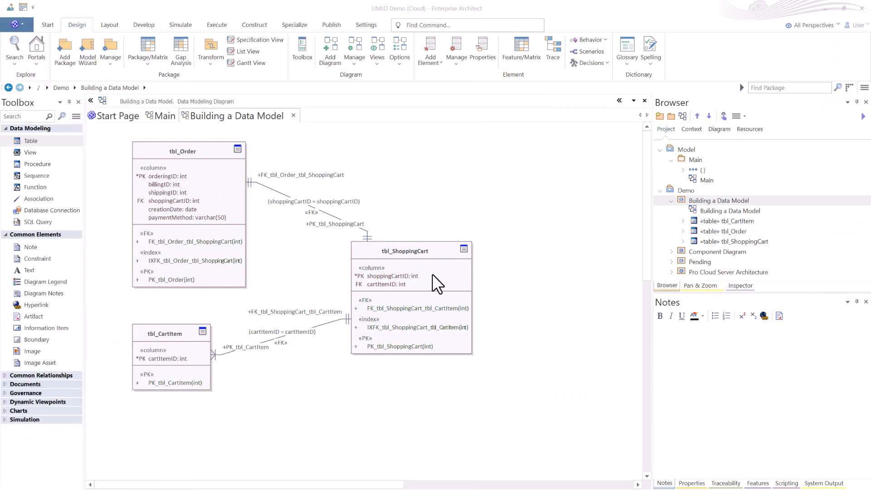
Step: Move tbl_ShoppingCart down and to the right, add a table named tbl_NewTable above it, and save the diagram
{"action": "mouse_move", "coordinate": [433, 275]}
{"action": "left_mouse_down"}
{"action": "mouse_move", "coordinate": [466, 293]}
{"action": "mouse_move", "coordinate": [467, 321]}
{"action": "left_mouse_up"}
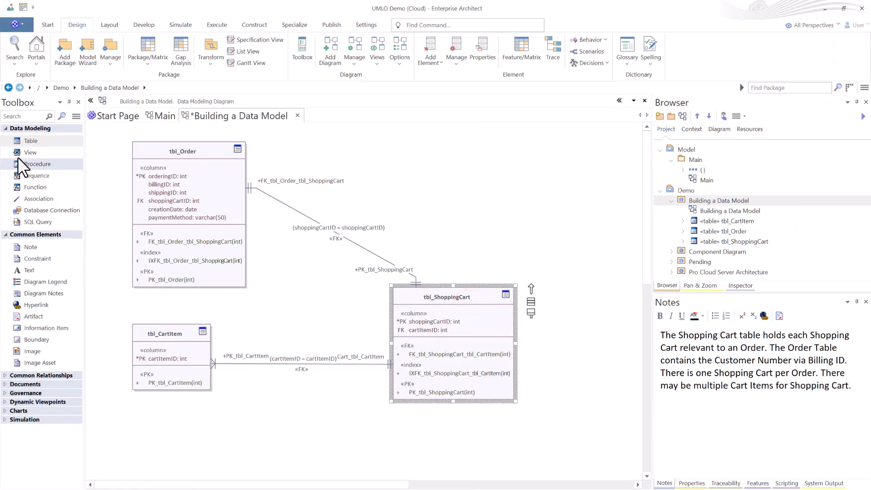
{"action": "left_click", "coordinate": [17, 141]}
{"action": "left_click", "coordinate": [409, 149]}
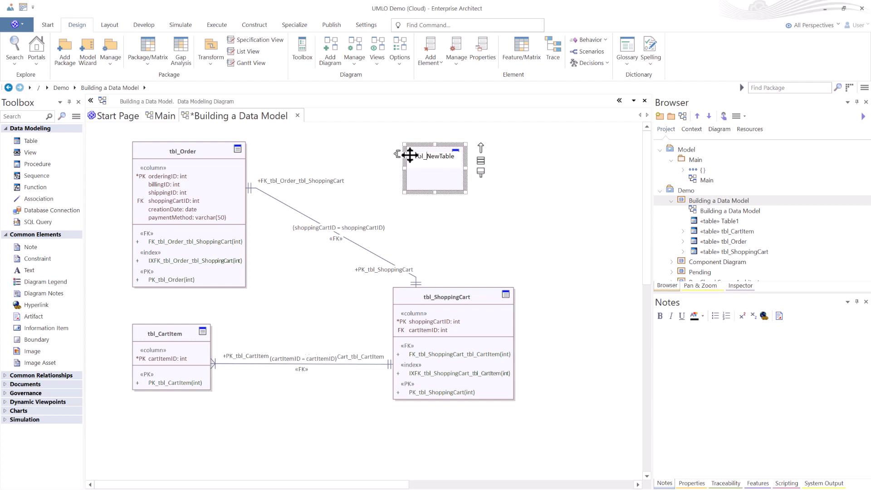
{"action": "left_click", "coordinate": [522, 207]}
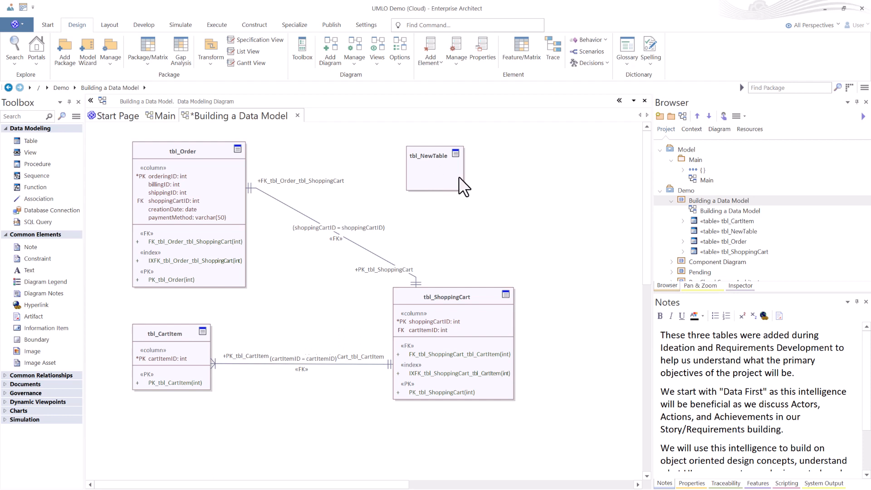
{"action": "key", "text": "ctrl+s"}
Step: Set the version of the Building a Data Model diagram to 0.02 in its properties
{"action": "left_click", "coordinate": [464, 228]}
{"action": "double_click", "coordinate": [465, 226]}
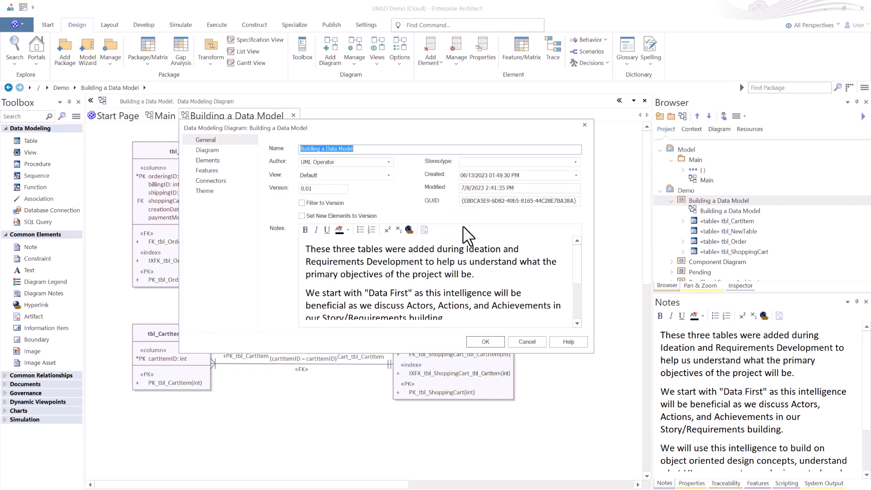
{"action": "left_click", "coordinate": [317, 188]}
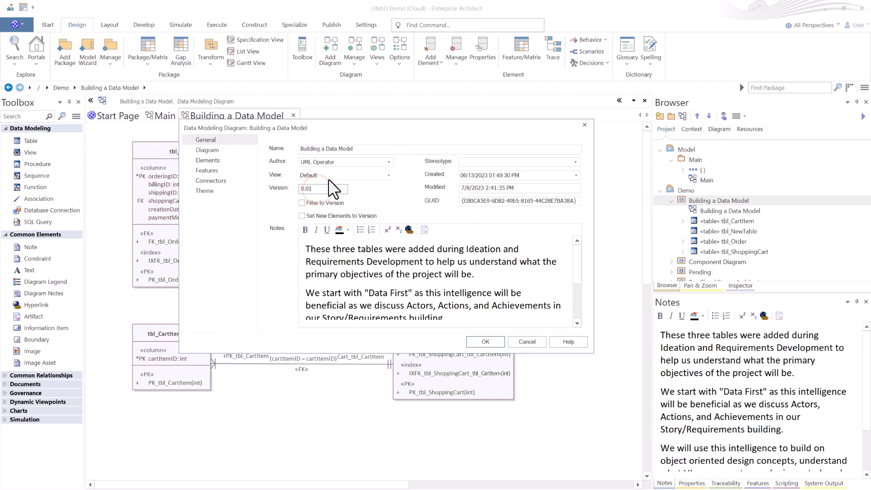
{"action": "left_click", "coordinate": [472, 343]}
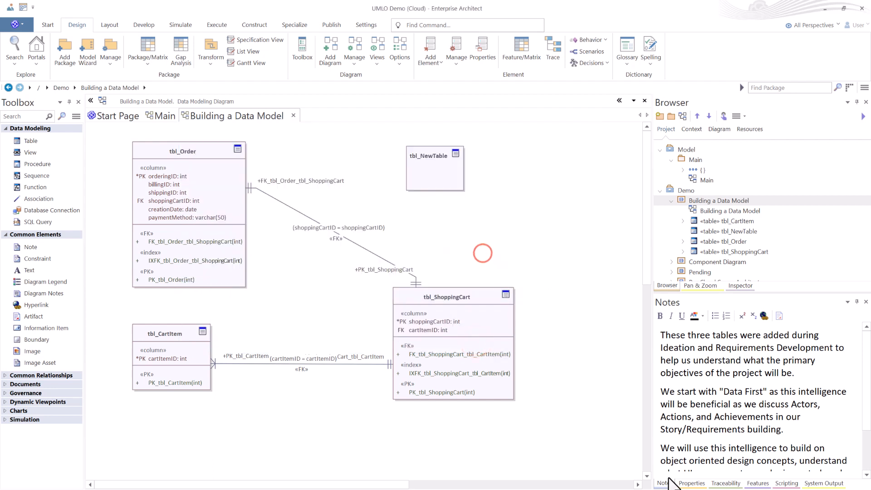
Step: Check the diagram's version in its properties and turn on the Hand Drawn appearance
{"action": "left_click", "coordinate": [692, 483]}
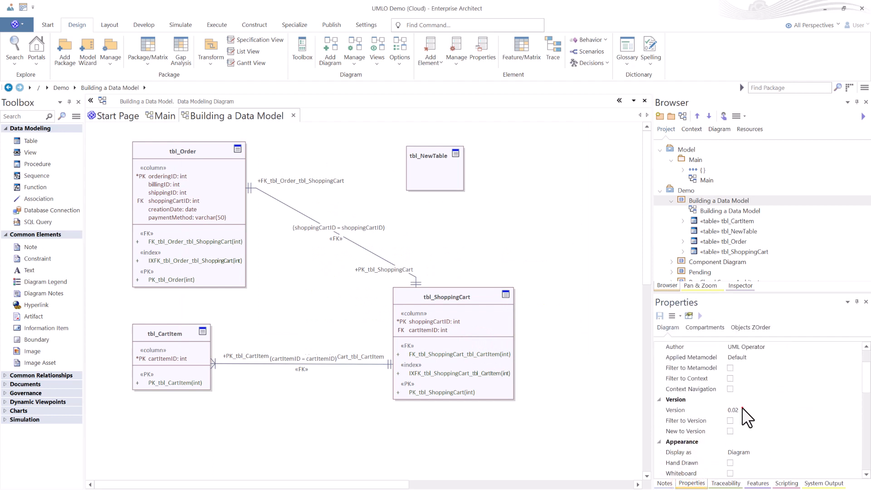
{"action": "left_click", "coordinate": [743, 408]}
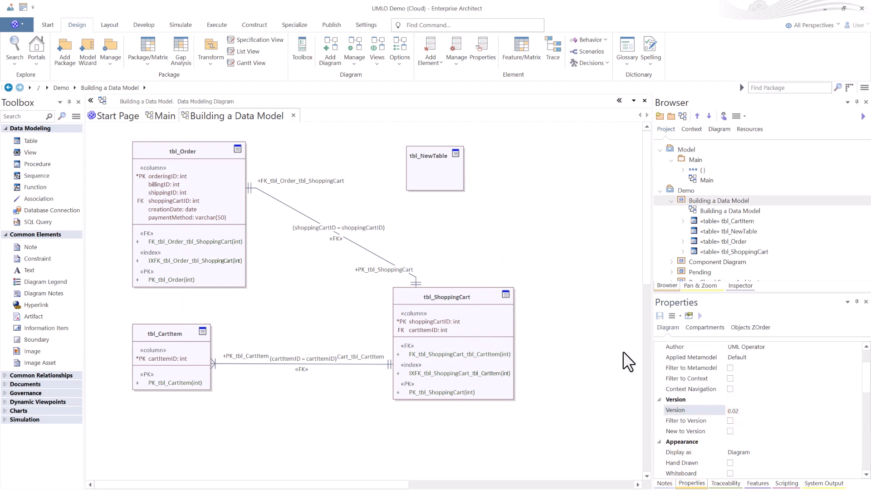
{"action": "left_click", "coordinate": [529, 258]}
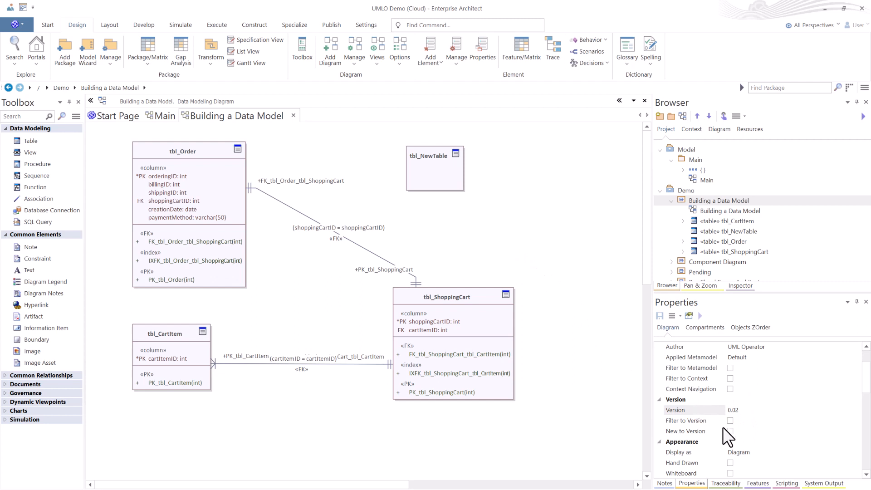
{"action": "scroll", "coordinate": [741, 439], "scroll_direction": "down", "scroll_amount": 1}
{"action": "left_click", "coordinate": [730, 431]}
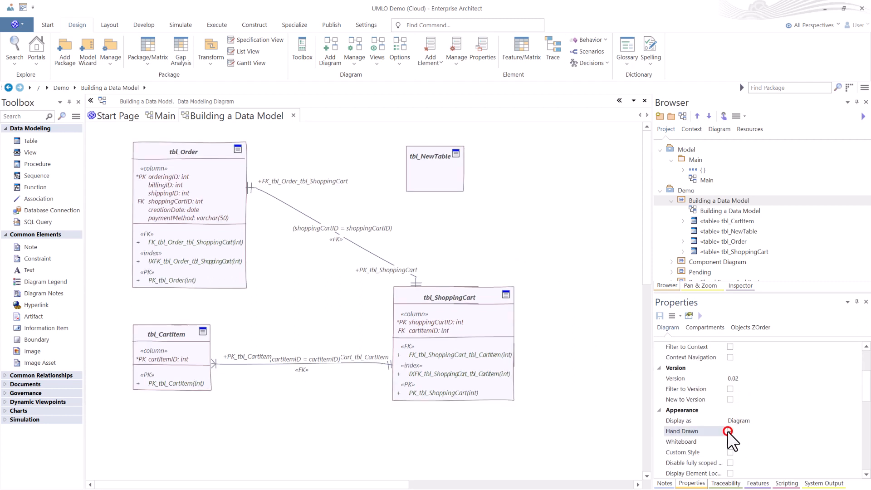
{"action": "left_click", "coordinate": [504, 257]}
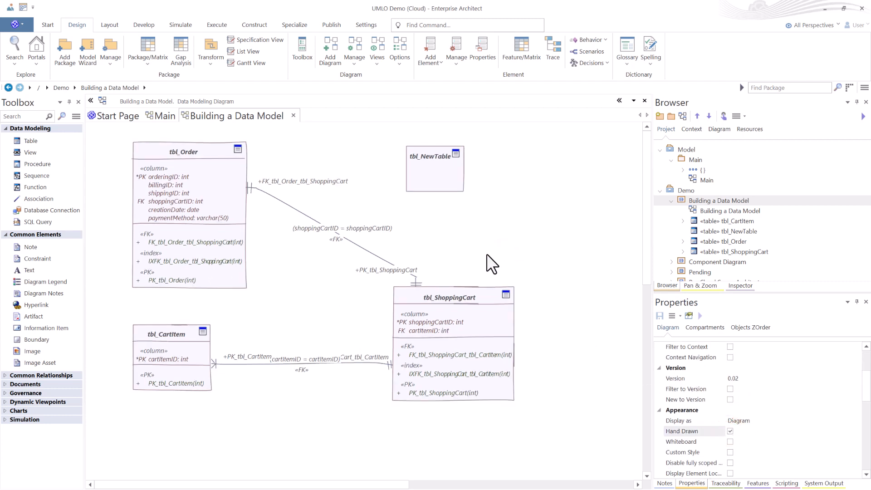
Step: Create a version 0.02 baseline of the Building a Data Model package with "- Brainstorming" added to the note, and close the dialog
{"action": "left_click", "coordinate": [691, 201]}
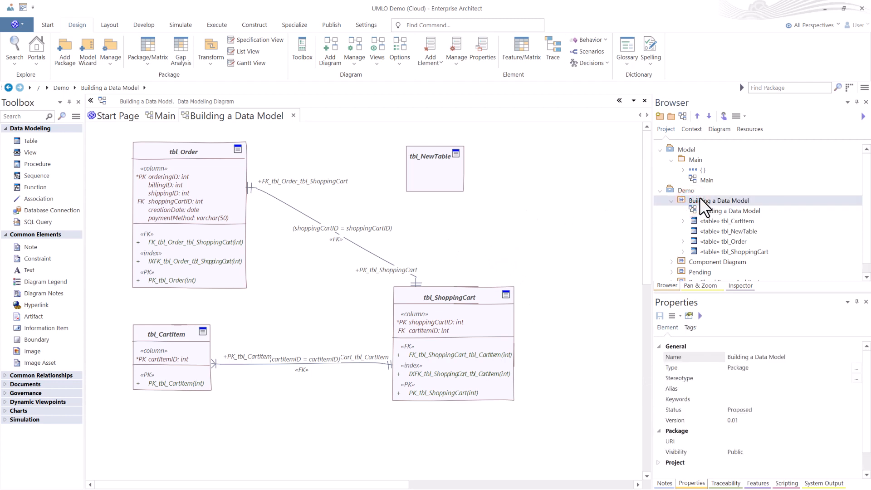
{"action": "key", "text": "ctrl+alt+b"}
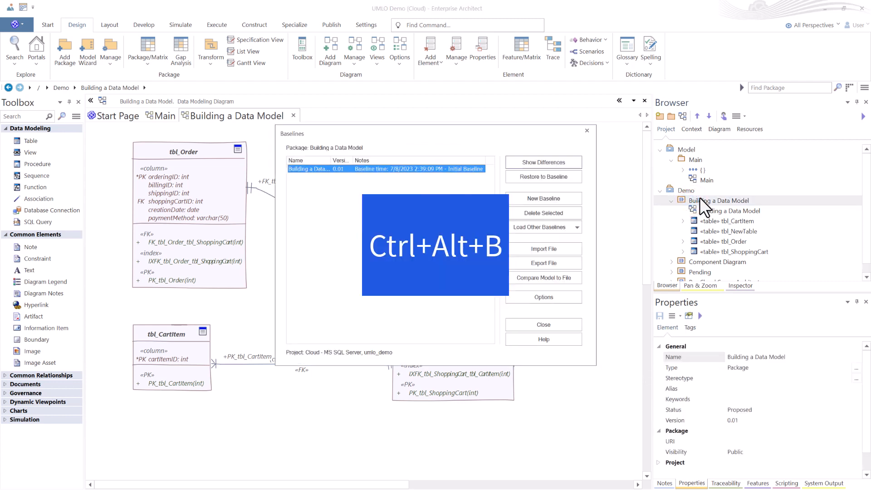
{"action": "left_click", "coordinate": [534, 200]}
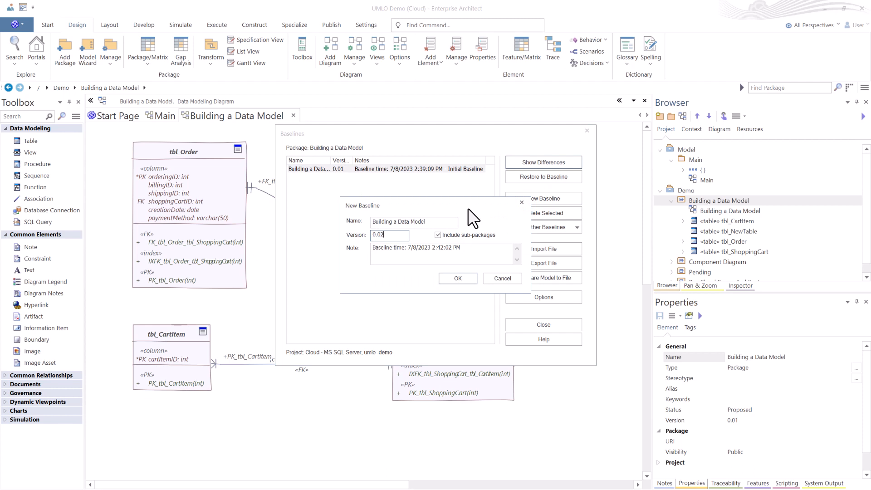
{"action": "left_click", "coordinate": [474, 247]}
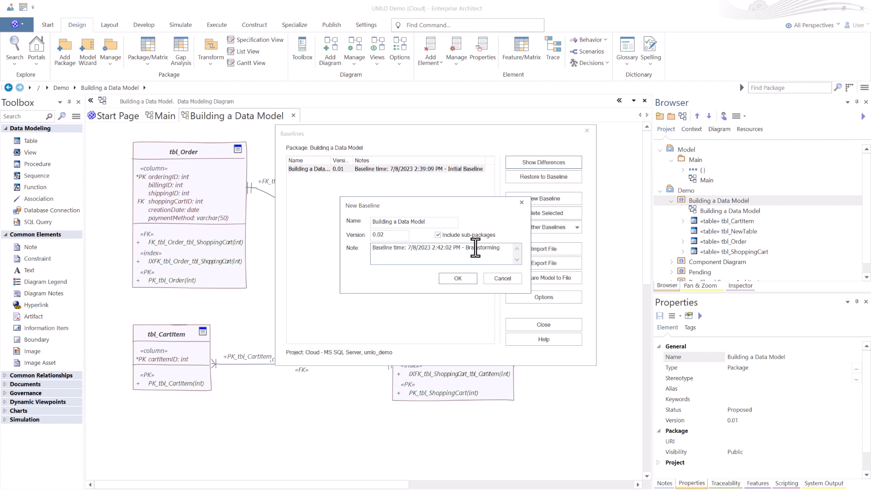
{"action": "left_click", "coordinate": [463, 278]}
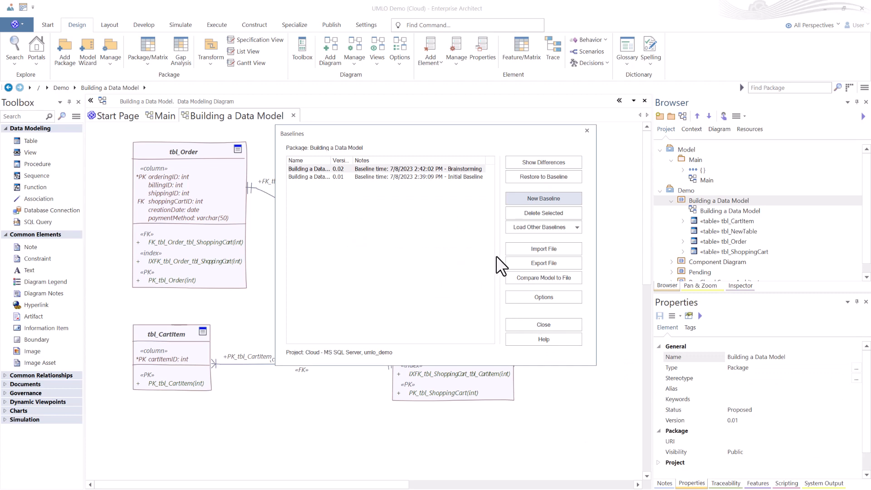
{"action": "left_click", "coordinate": [535, 324]}
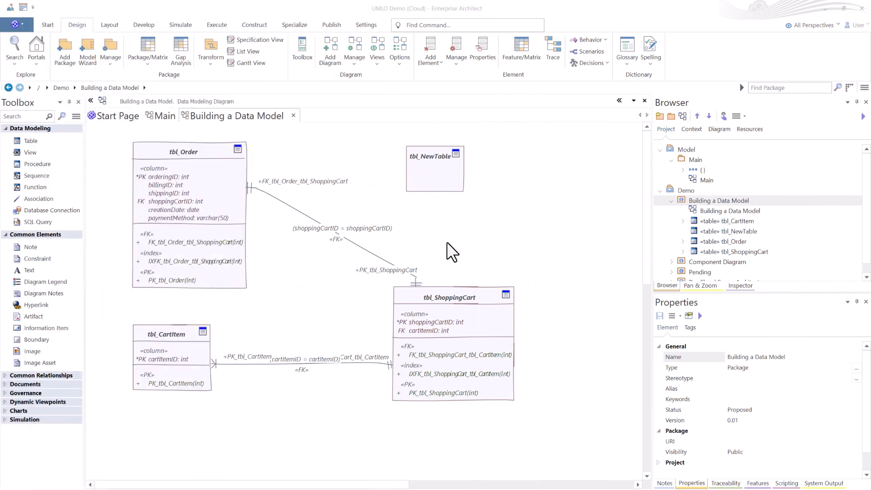
Step: Show the differences between the Building a Data Model package and its 0.01 baseline, and expand tbl_NewTable in the comparison
{"action": "left_click", "coordinate": [704, 200]}
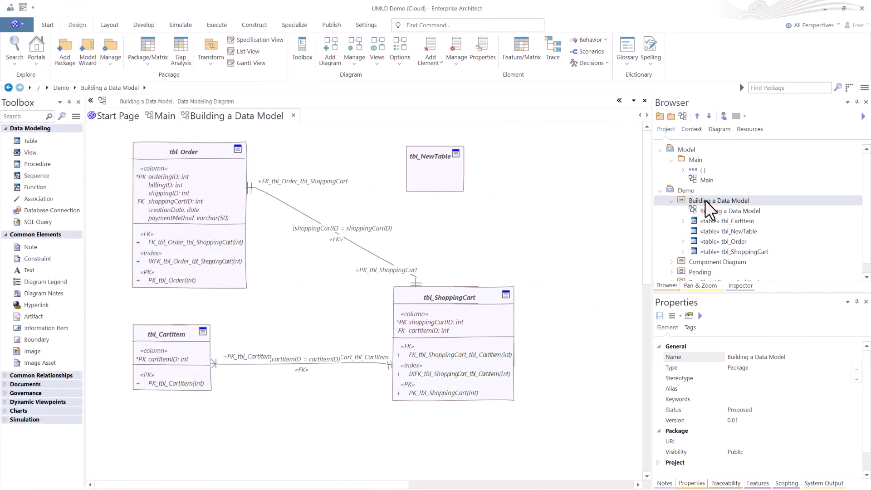
{"action": "key", "text": "ctrl+alt+b"}
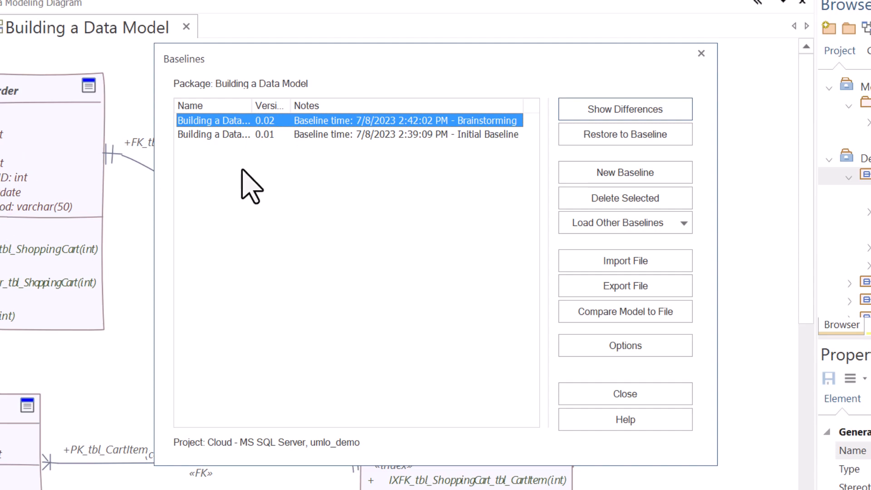
{"action": "left_click", "coordinate": [271, 134]}
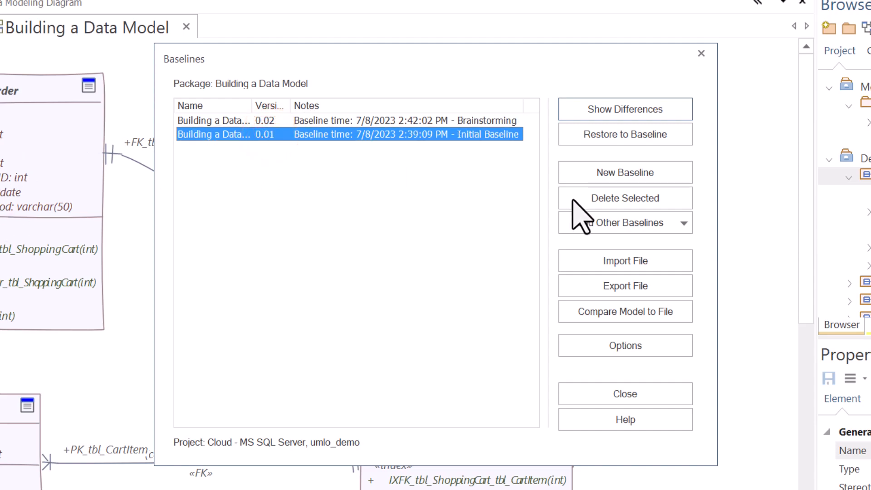
{"action": "left_click", "coordinate": [610, 109]}
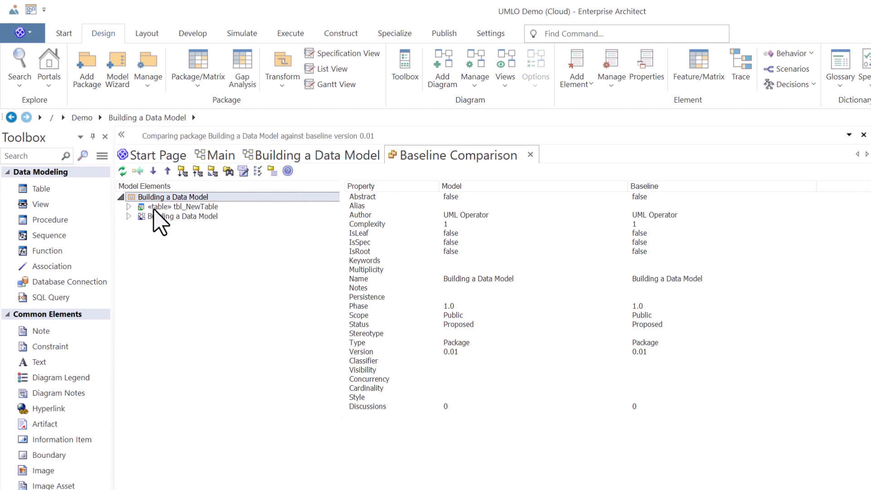
{"action": "left_click", "coordinate": [139, 208]}
{"action": "left_click", "coordinate": [129, 207]}
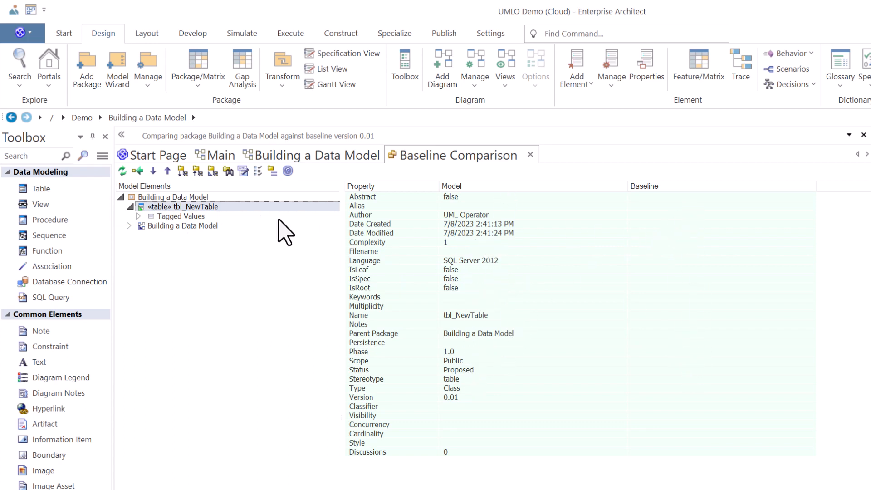
Step: Expand the Tagged Values of tbl_NewTable in the baseline comparison and examine DBVersion, Owner and Tablespace
{"action": "left_click", "coordinate": [138, 217]}
{"action": "left_click", "coordinate": [138, 214]}
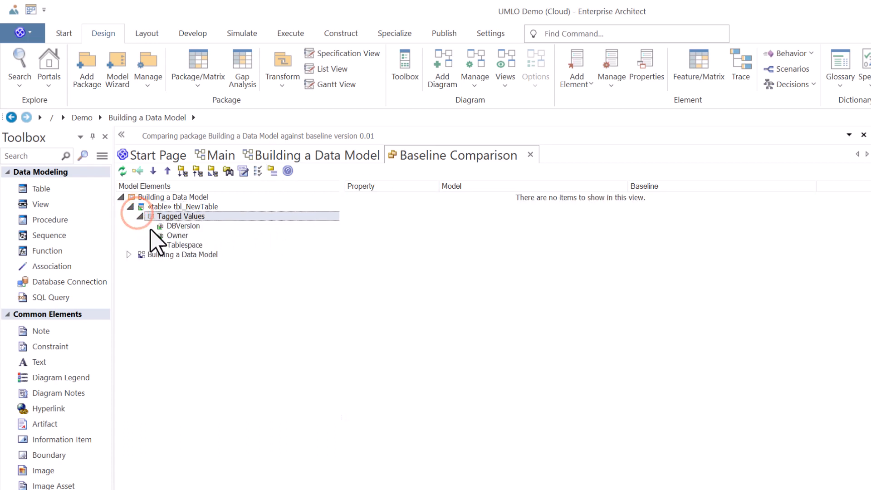
{"action": "left_click", "coordinate": [193, 227]}
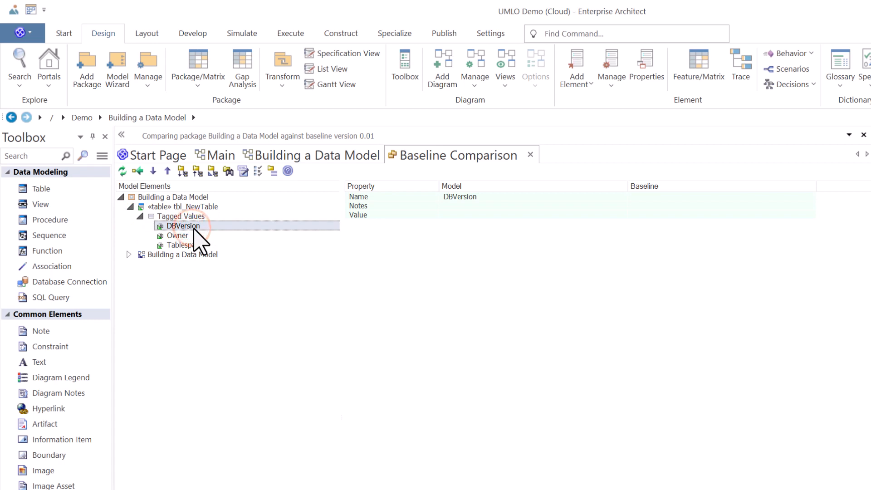
{"action": "left_click", "coordinate": [178, 235]}
{"action": "left_click", "coordinate": [185, 245]}
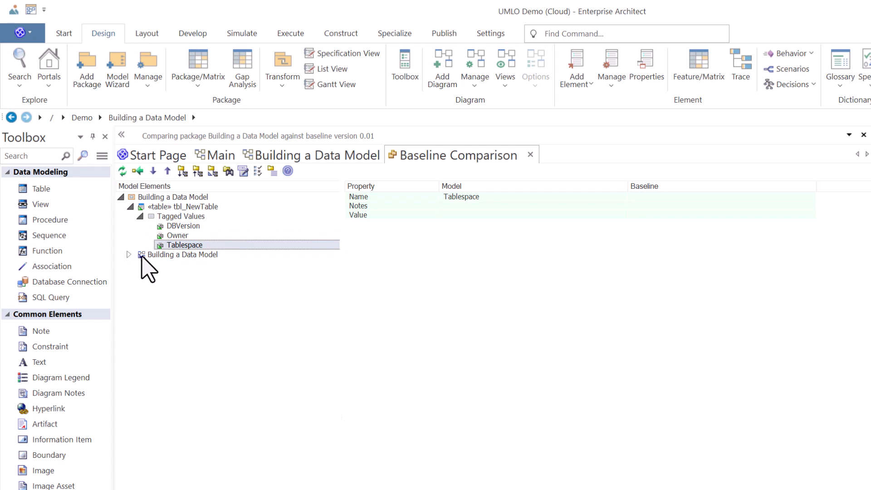
Step: Expand the Building a Data Model diagram in the comparison and examine its Version and Style differences between model and baseline
{"action": "left_click", "coordinate": [129, 254]}
{"action": "left_click", "coordinate": [166, 255]}
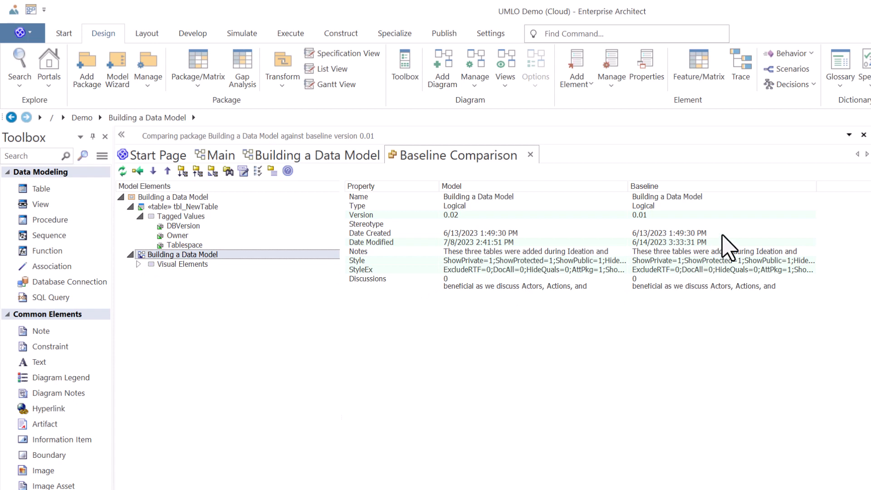
{"action": "left_click", "coordinate": [647, 217]}
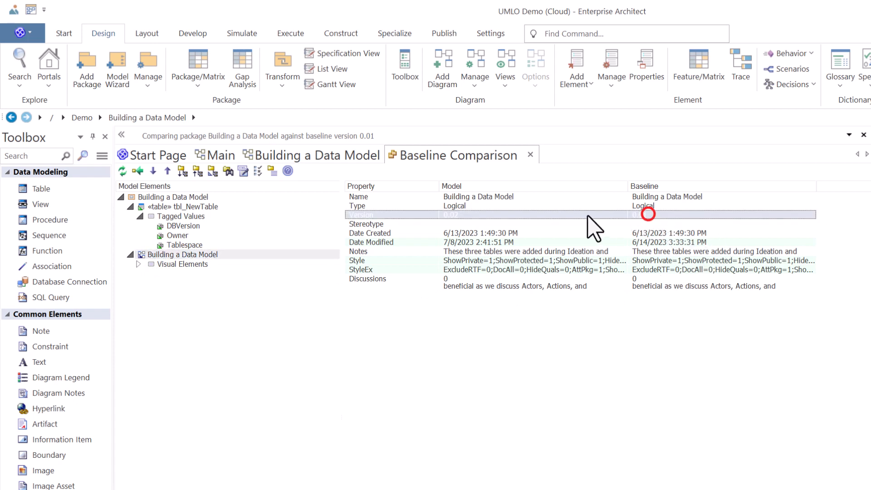
{"action": "left_click", "coordinate": [514, 223]}
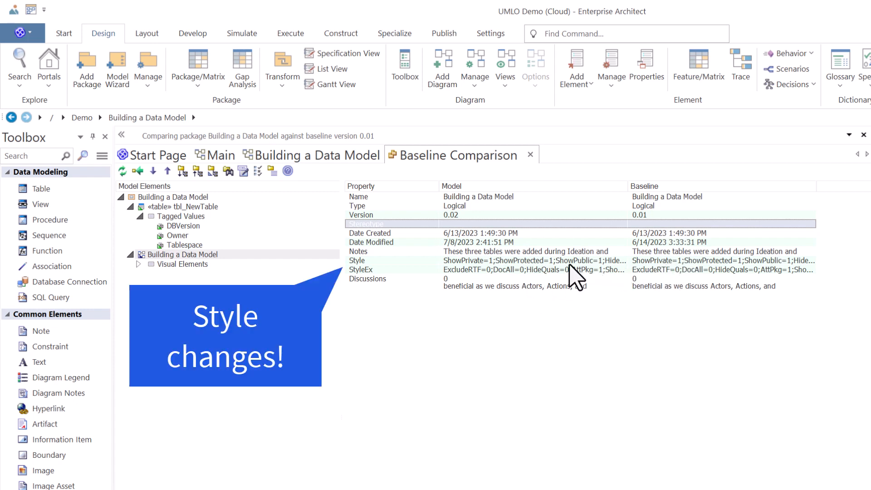
{"action": "left_click", "coordinate": [671, 261]}
{"action": "left_click", "coordinate": [537, 262]}
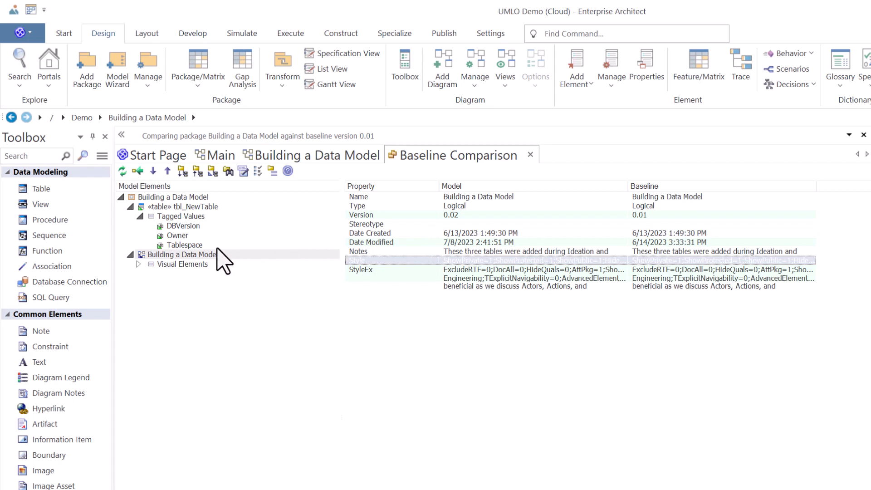
Step: Expand the diagram's Visual Elements in the comparison and examine the position differences of tbl_ShoppingCart and tbl_NewTable
{"action": "left_click", "coordinate": [134, 260]}
{"action": "left_click", "coordinate": [140, 265]}
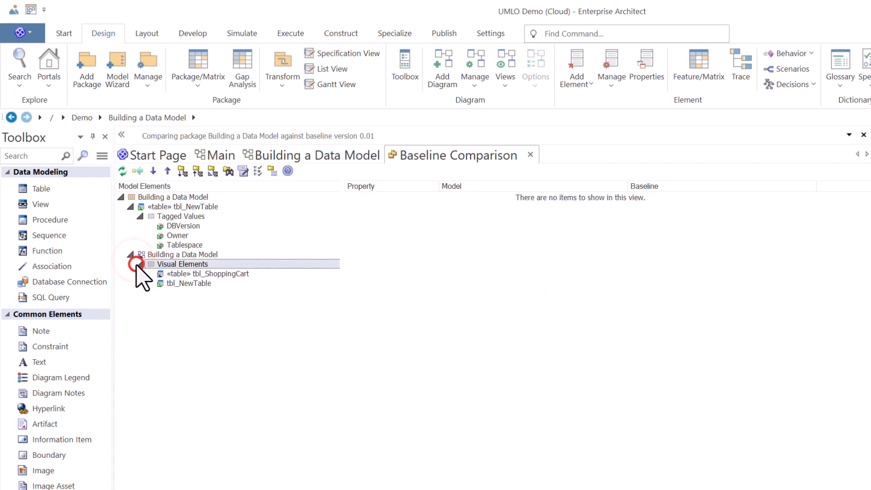
{"action": "left_click", "coordinate": [193, 275]}
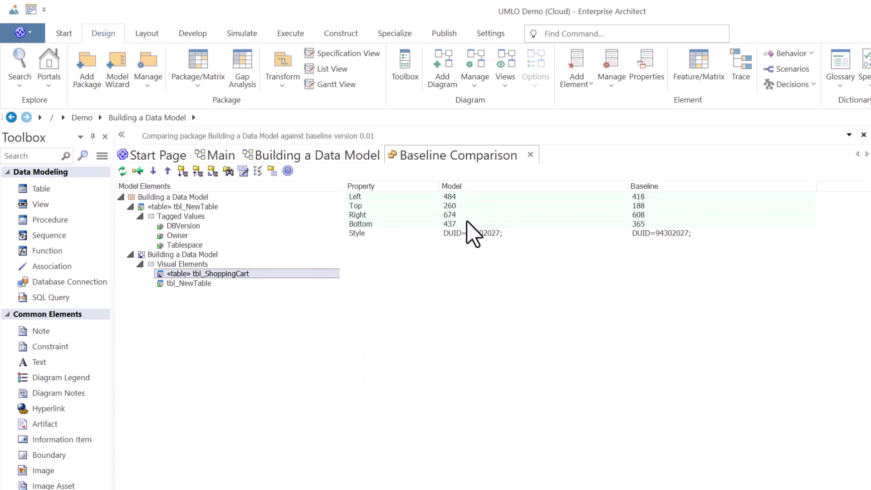
{"action": "left_click", "coordinate": [194, 284]}
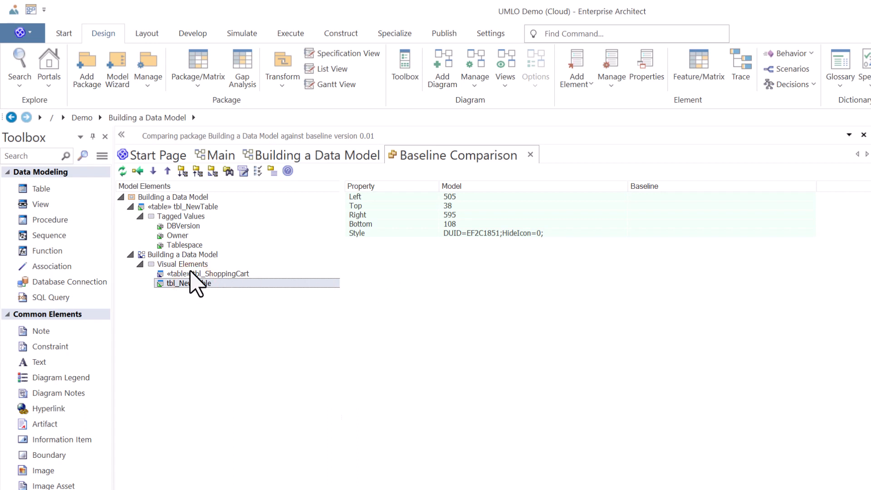
Step: Review the compared properties of the diagram and of tbl_NewTable once more, and close the baseline comparison
{"action": "left_click", "coordinate": [178, 256]}
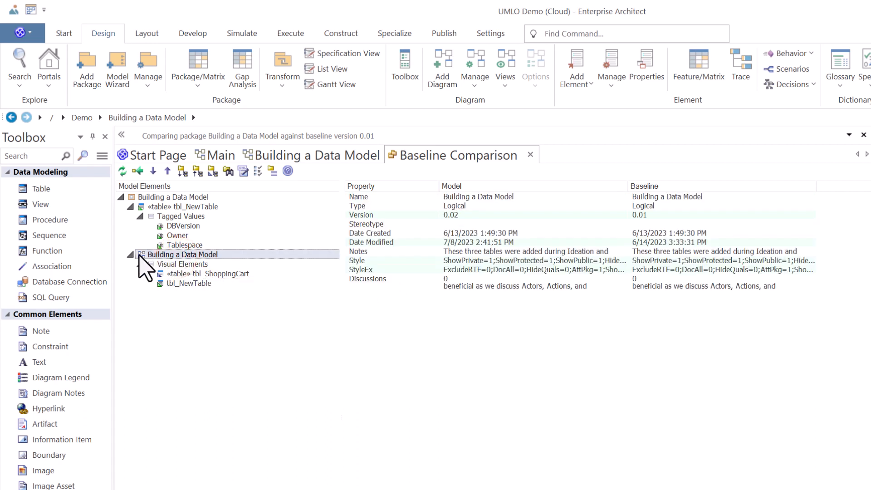
{"action": "left_click", "coordinate": [141, 208]}
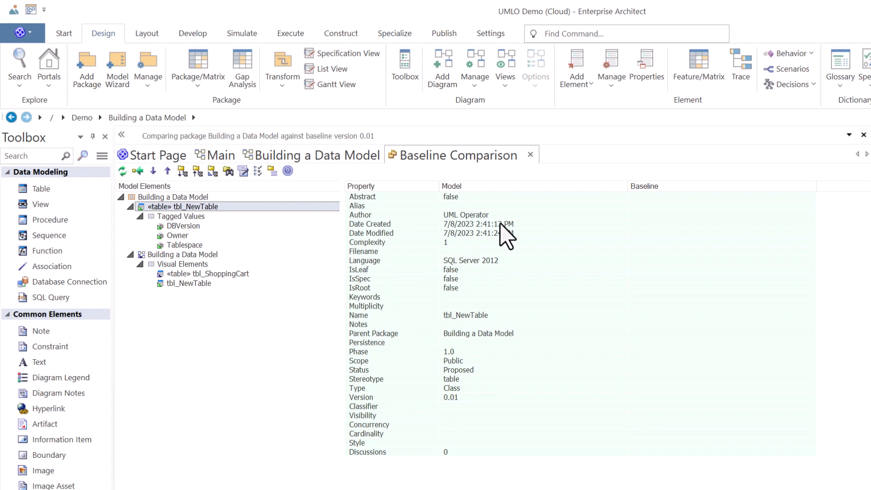
{"action": "left_click", "coordinate": [530, 155]}
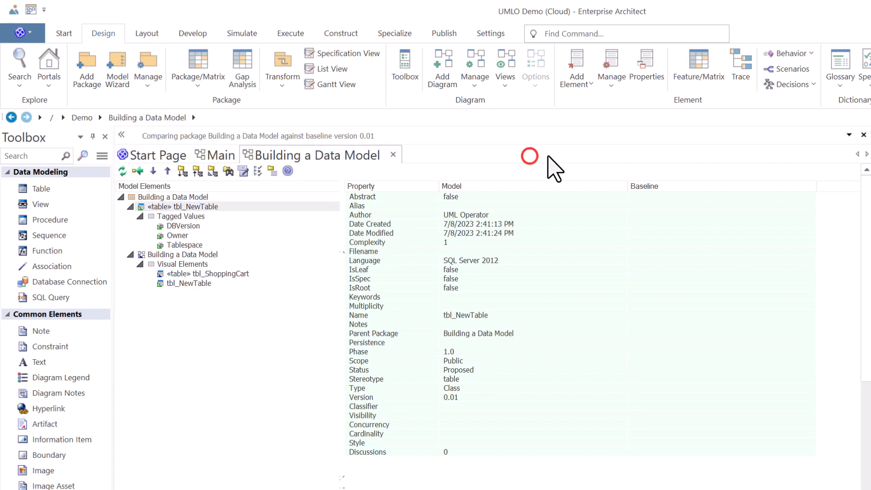
Step: Show the differences between the Building a Data Model package and its 0.02 baseline, and close the comparison
{"action": "left_click", "coordinate": [870, 279]}
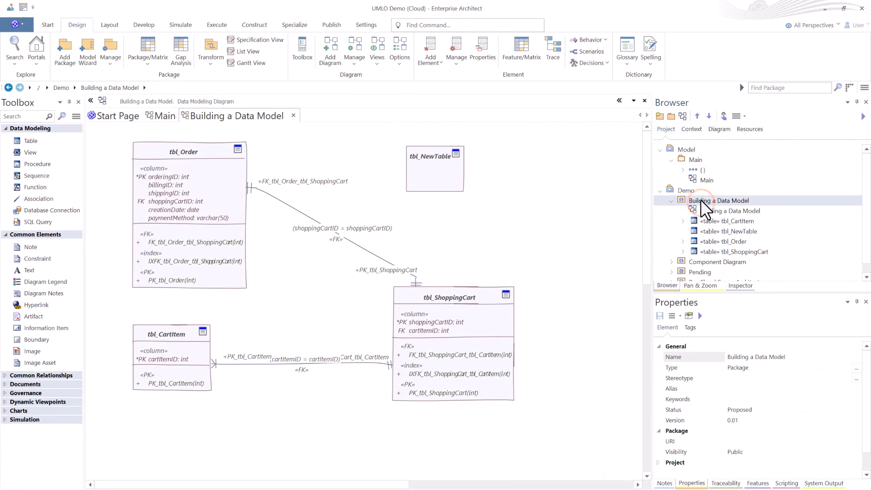
{"action": "key", "text": "ctrl+alt+b"}
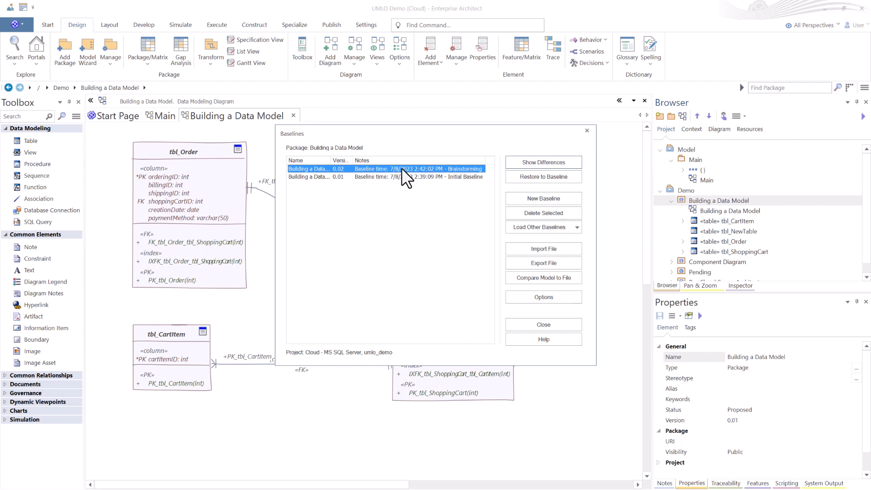
{"action": "left_click", "coordinate": [544, 162]}
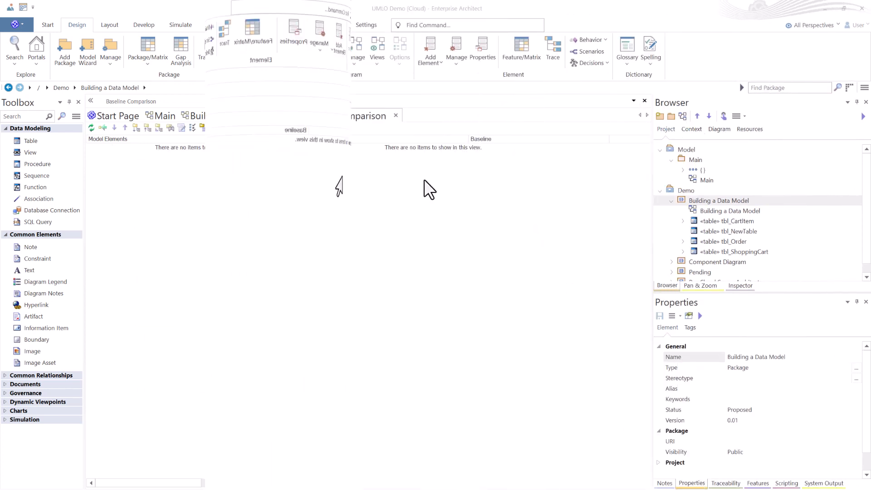
{"action": "left_click", "coordinate": [396, 116]}
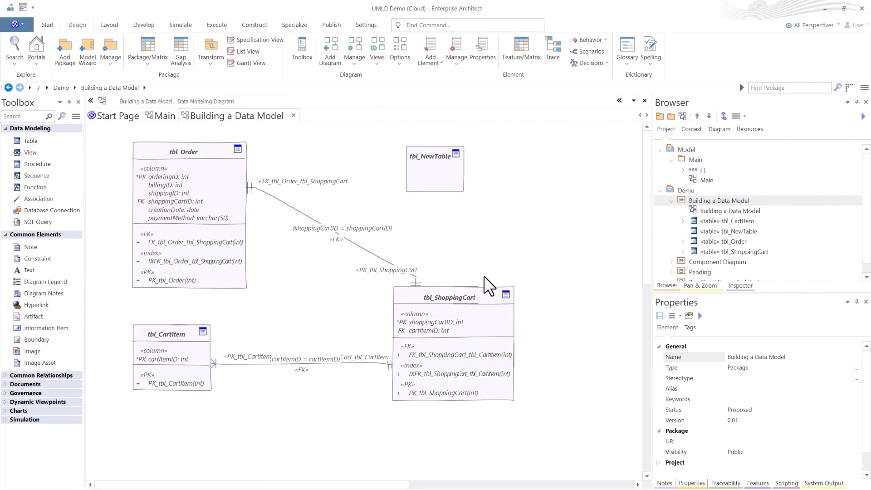
Step: Turn off the Hand Drawn appearance of the Building a Data Model diagram
{"action": "left_click", "coordinate": [587, 286]}
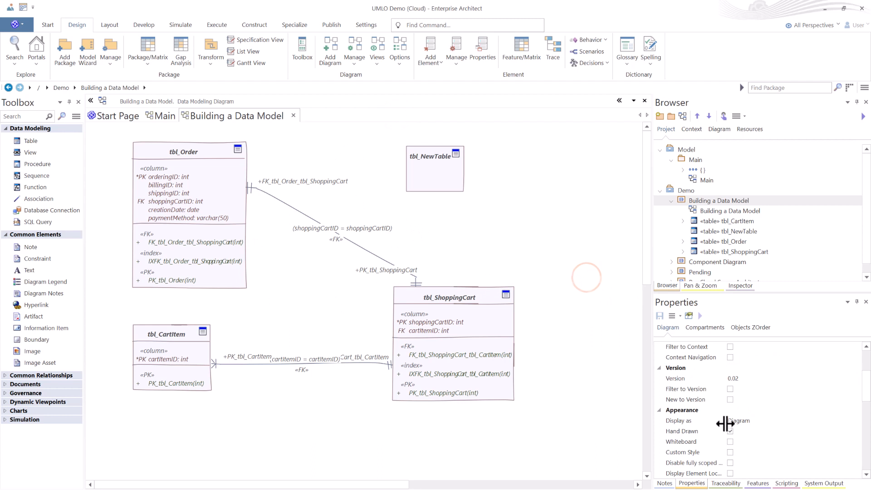
{"action": "left_click", "coordinate": [730, 431]}
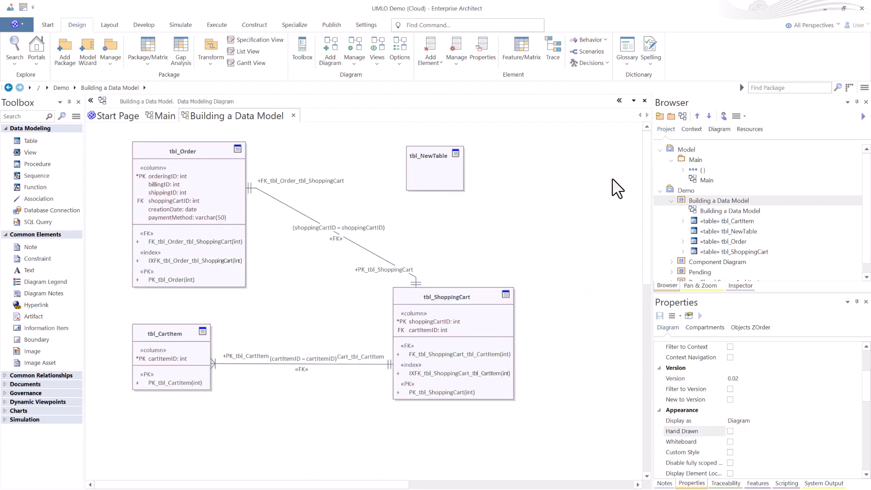
Step: Create a version 0.03 baseline of the Building a Data Model package with sub-packages included
{"action": "left_click", "coordinate": [715, 200]}
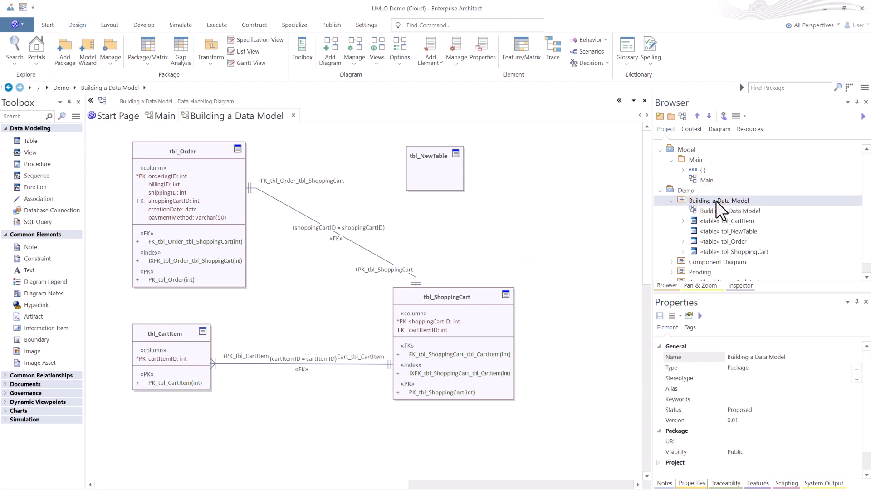
{"action": "key", "text": "ctrl+alt+b"}
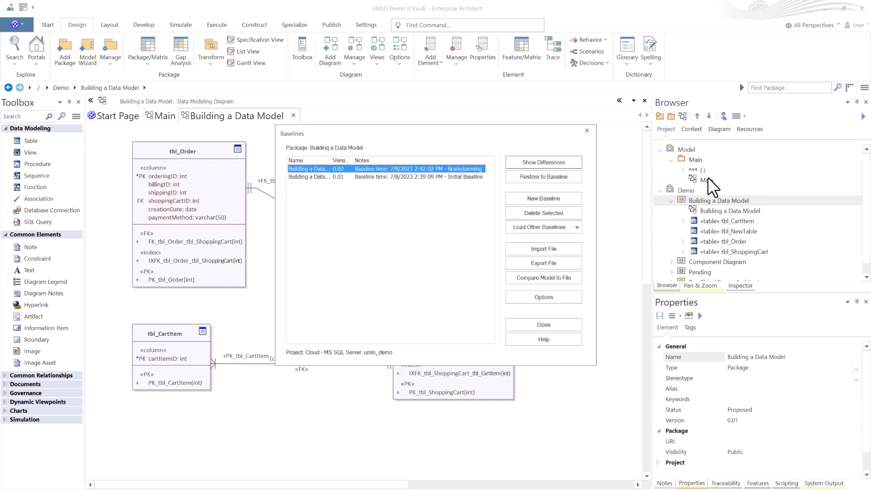
{"action": "left_click", "coordinate": [558, 200]}
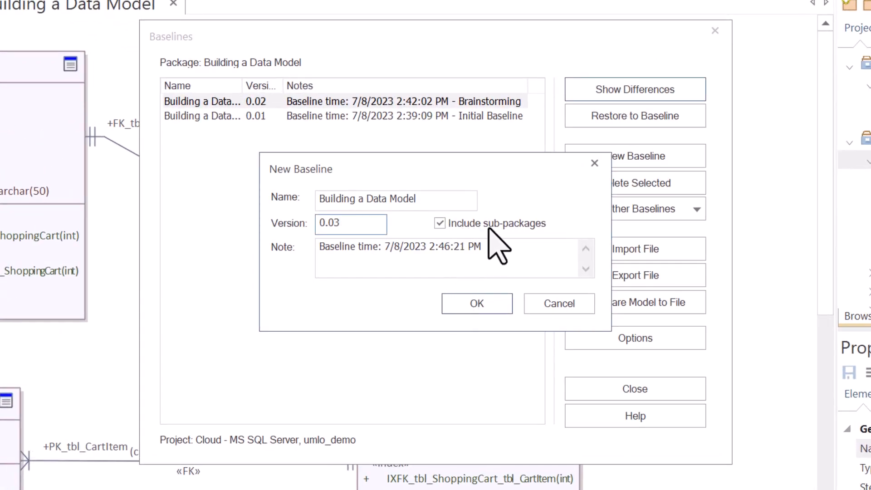
{"action": "left_click", "coordinate": [506, 221]}
{"action": "left_click", "coordinate": [511, 222]}
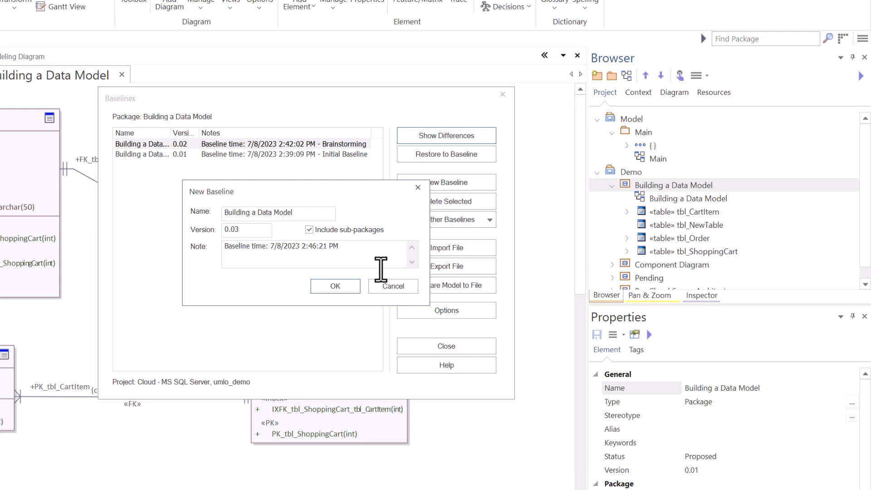
{"action": "left_click", "coordinate": [338, 286]}
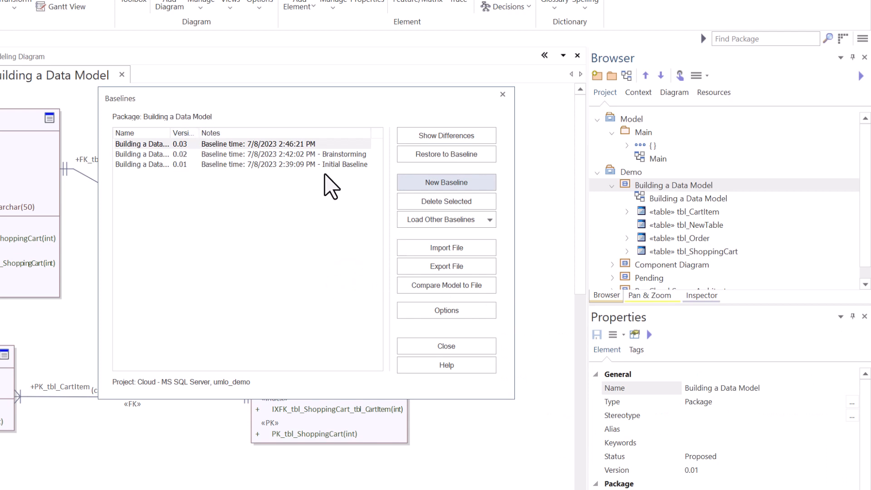
Step: Compare the package against its 0.02 Brainstorming baseline and show the differences of the Building a Data Model diagram
{"action": "left_click", "coordinate": [260, 154]}
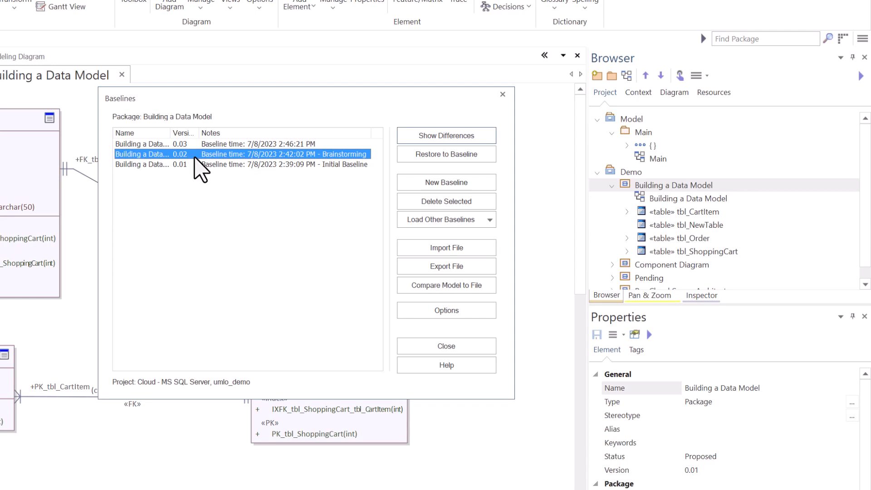
{"action": "left_click", "coordinate": [431, 136]}
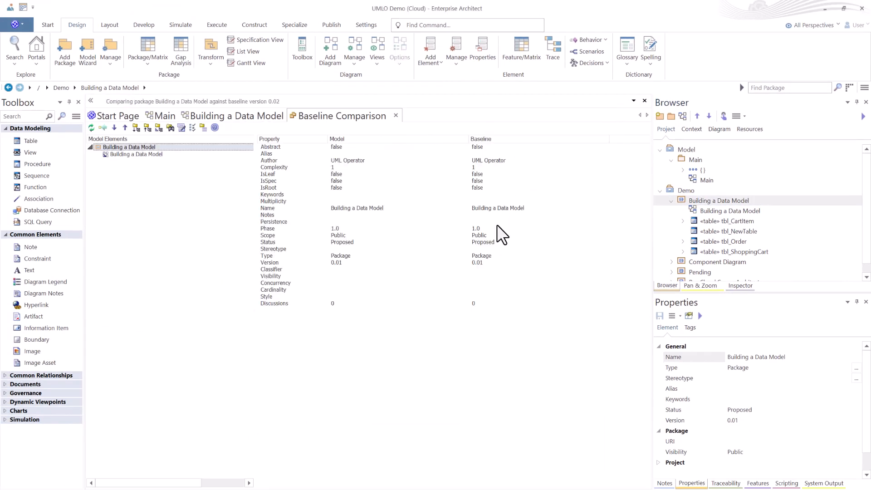
{"action": "left_click", "coordinate": [104, 155]}
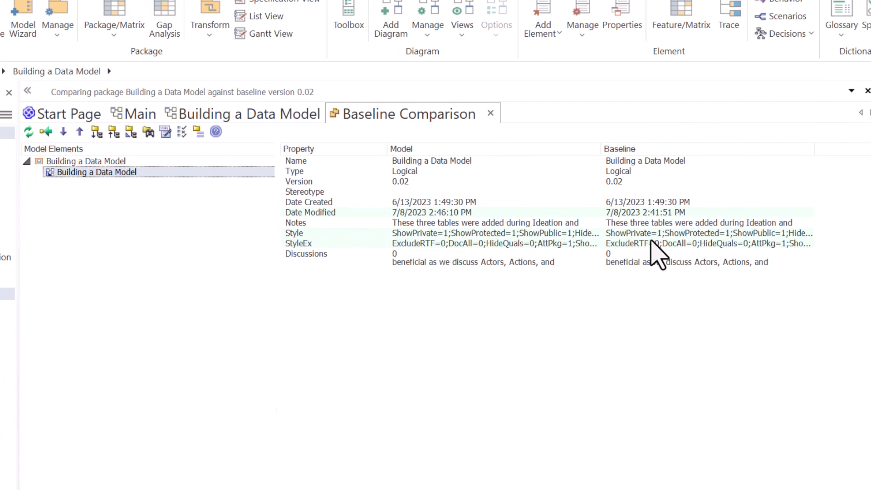
Step: Examine the diagram's Style and StyleEx differences against the 0.02 baseline, and close the comparison
{"action": "left_click", "coordinate": [337, 233]}
{"action": "left_click", "coordinate": [637, 301]}
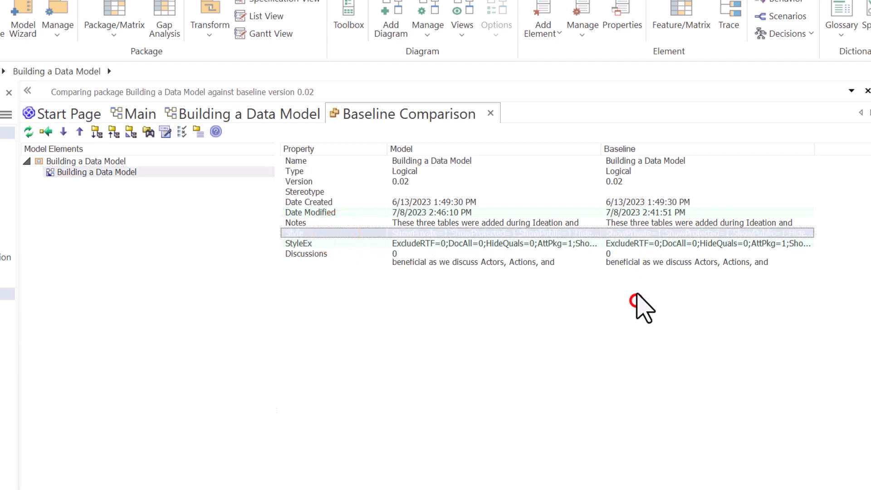
{"action": "left_click", "coordinate": [344, 245]}
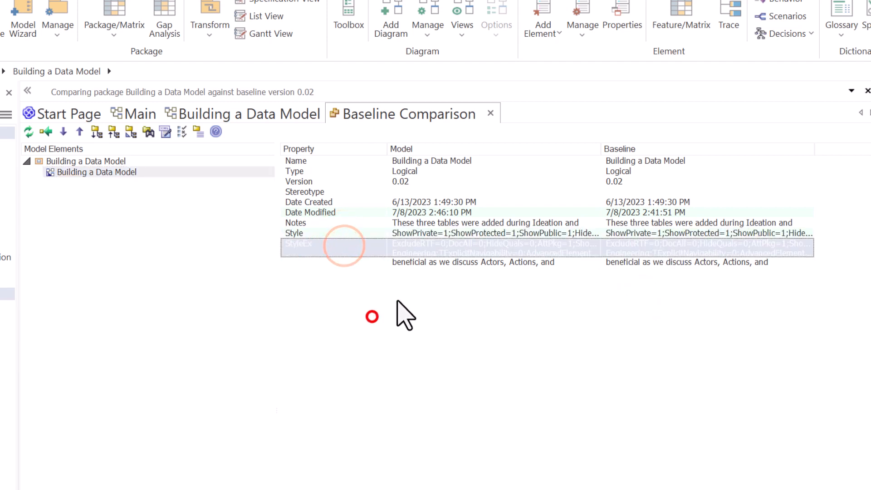
{"action": "left_click", "coordinate": [500, 191]}
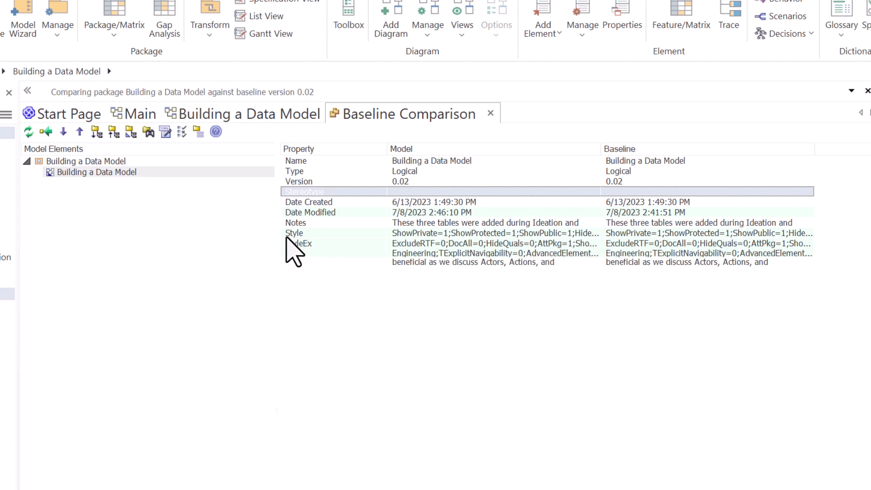
{"action": "left_click", "coordinate": [72, 171]}
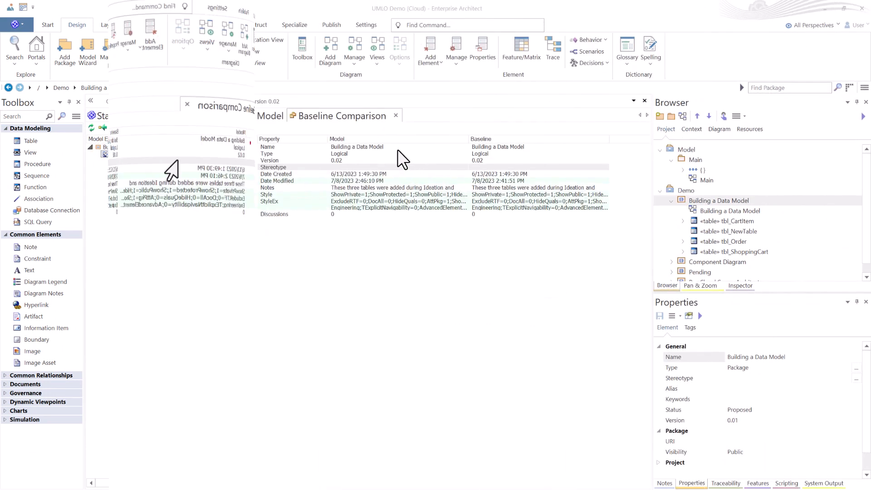
{"action": "left_click", "coordinate": [396, 116]}
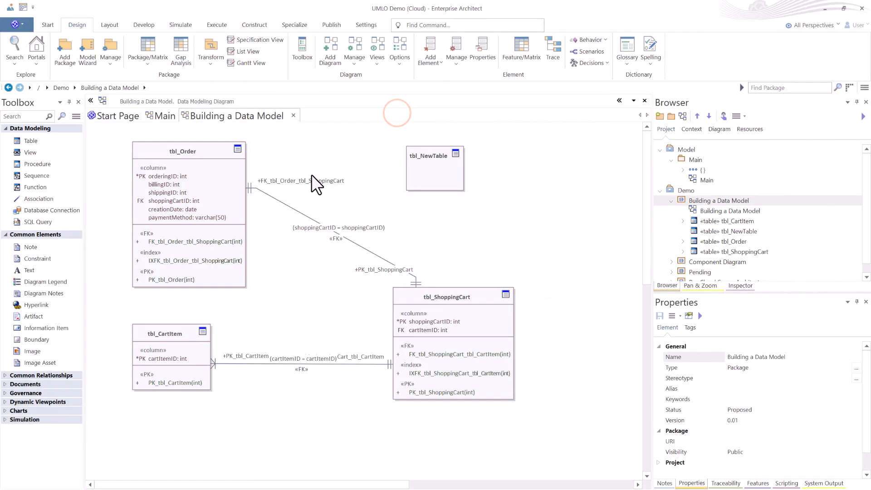
{"action": "left_click", "coordinate": [525, 196]}
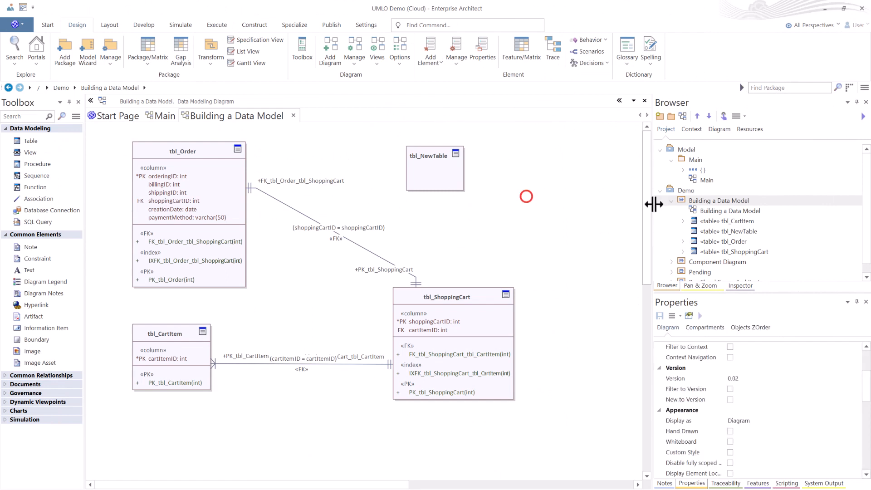
{"action": "left_click", "coordinate": [695, 200]}
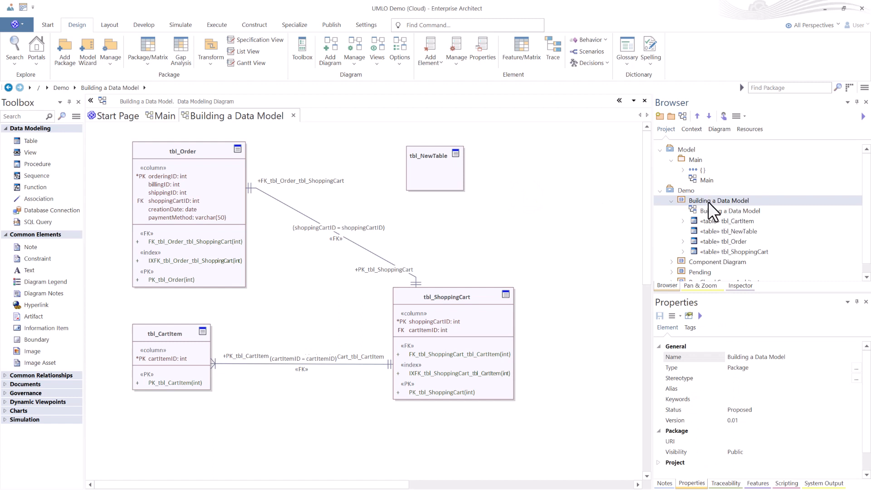
{"action": "left_click", "coordinate": [413, 176]}
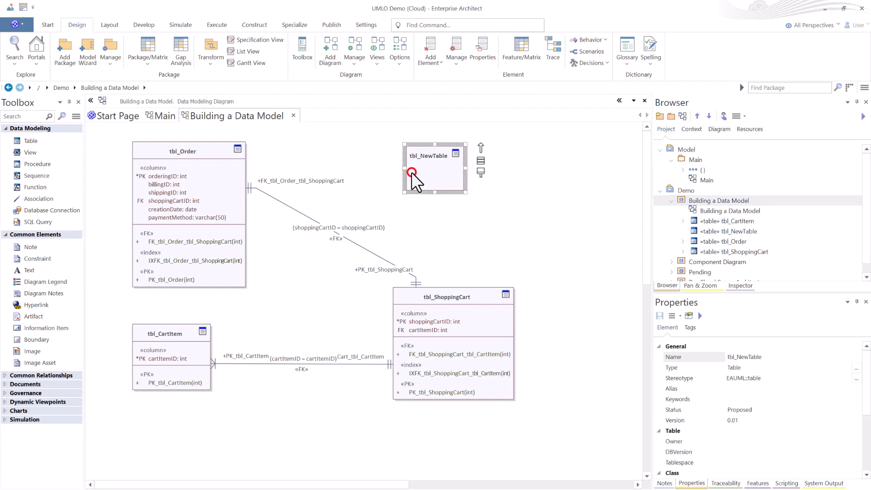
Step: Restore the Building a Data Model package to its 0.01 Initial Baseline and reopen its Building a Data Model diagram
{"action": "left_click", "coordinate": [703, 199]}
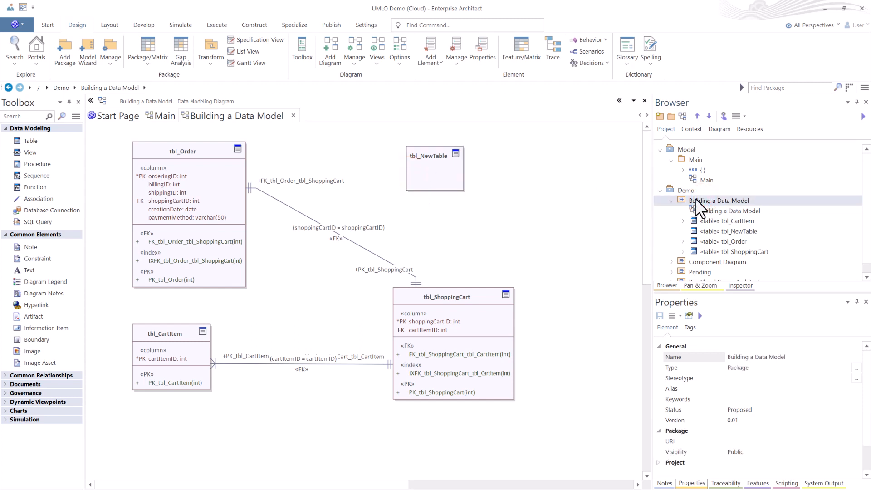
{"action": "key", "text": "ctrl+alt+b"}
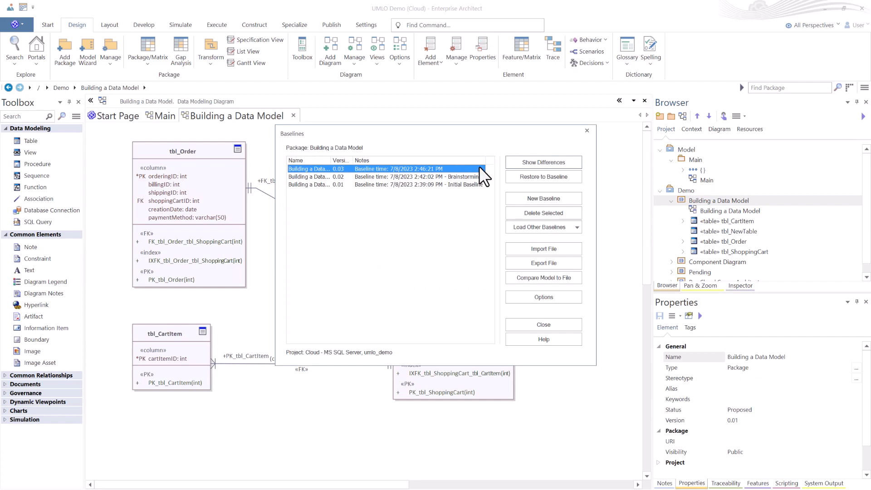
{"action": "left_click", "coordinate": [378, 185]}
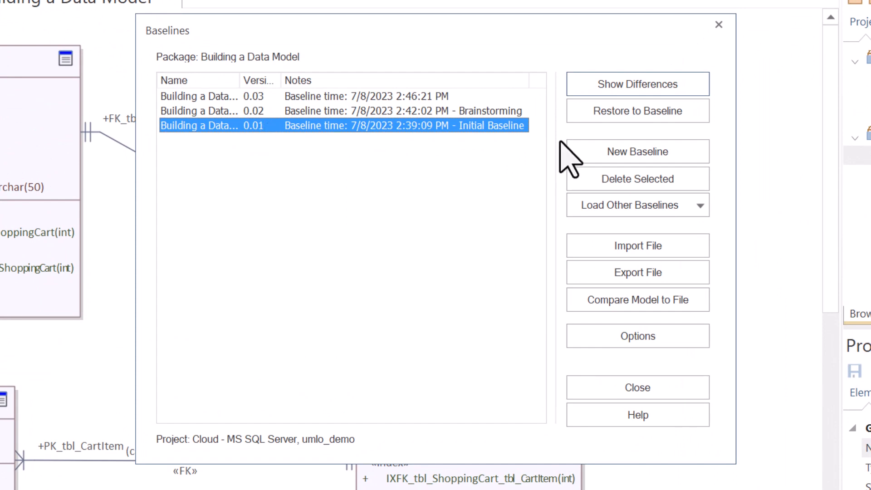
{"action": "left_click", "coordinate": [622, 113]}
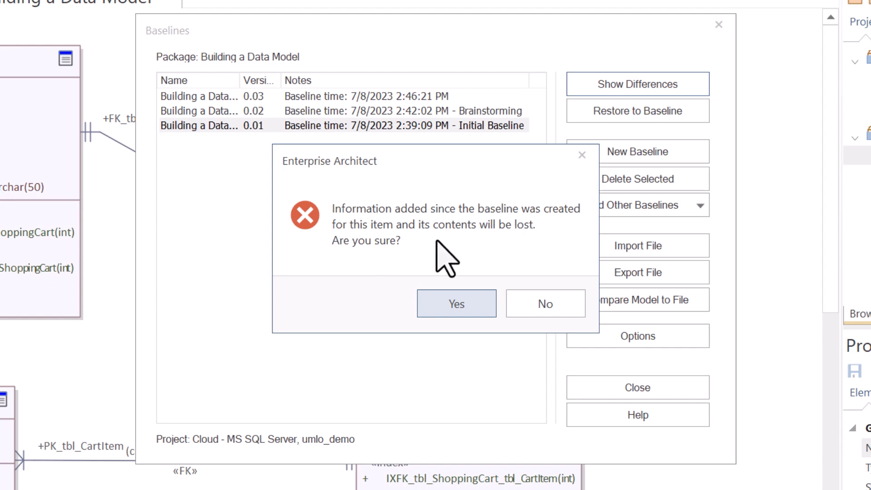
{"action": "left_click", "coordinate": [461, 301]}
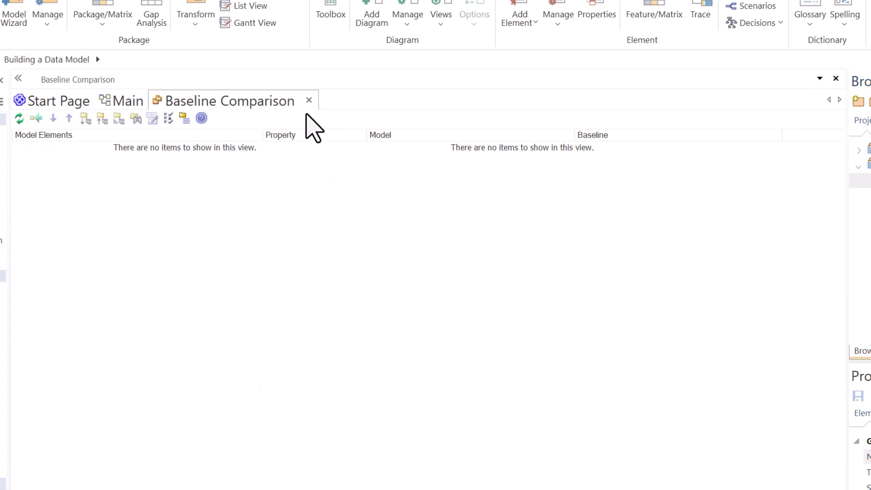
{"action": "left_click", "coordinate": [309, 99]}
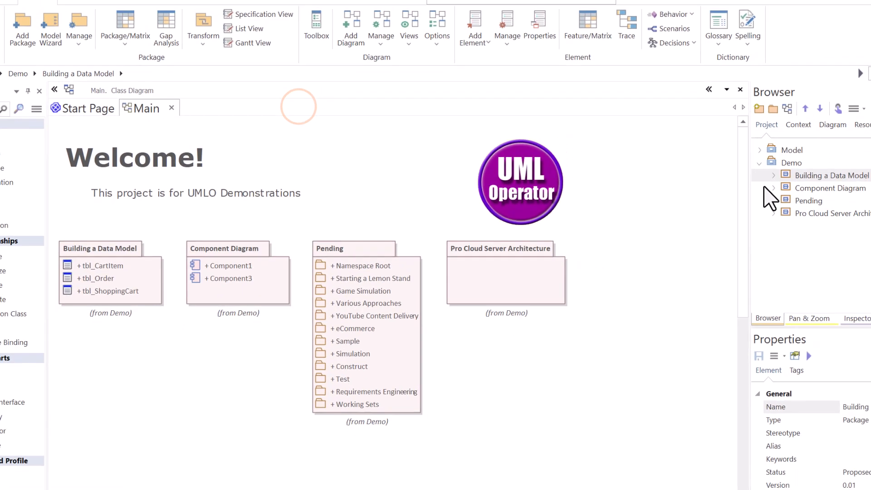
{"action": "left_click", "coordinate": [672, 170]}
{"action": "double_click", "coordinate": [706, 179]}
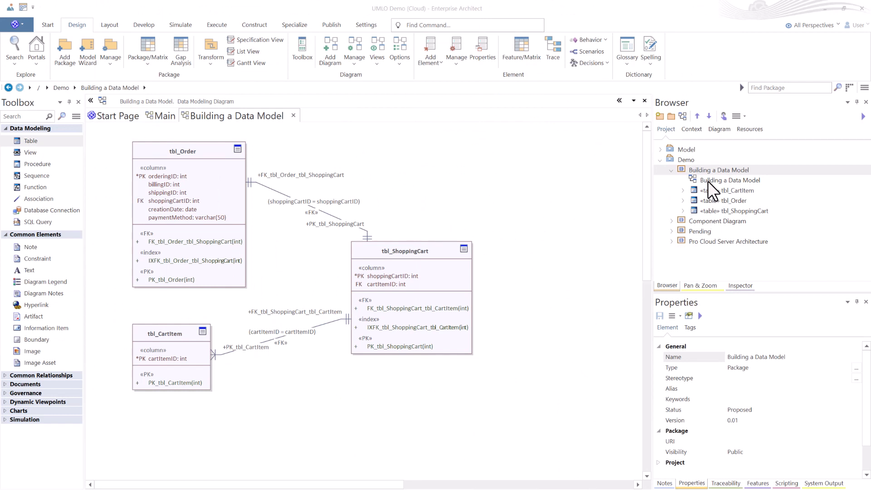
Step: Restore the Building a Data Model package to its 0.02 Brainstorming baseline and reopen its diagram
{"action": "left_click", "coordinate": [693, 168]}
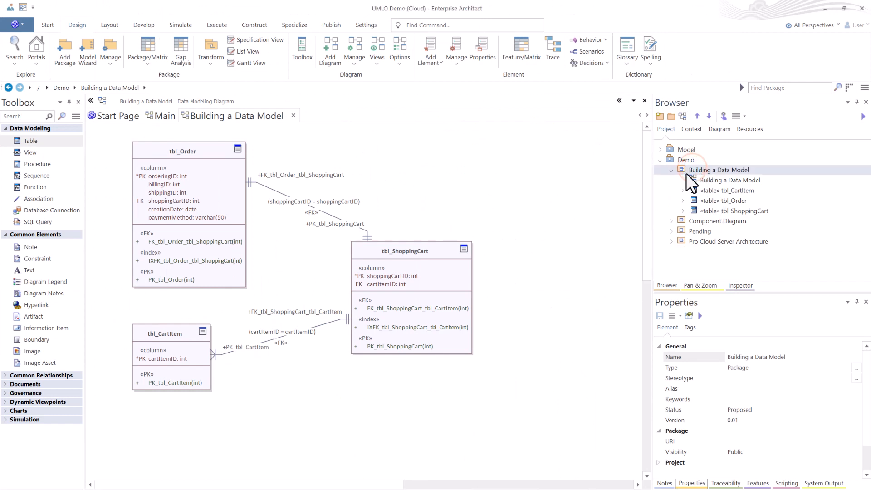
{"action": "key", "text": "ctrl+alt+b"}
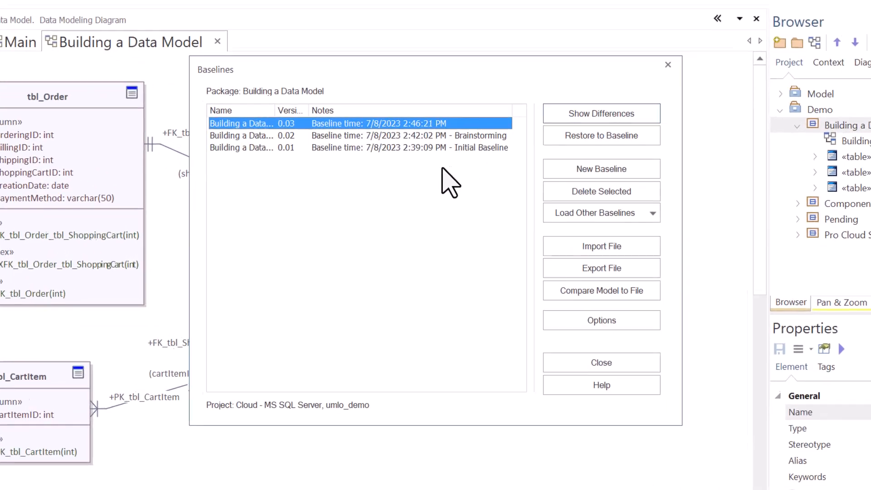
{"action": "left_click", "coordinate": [271, 135]}
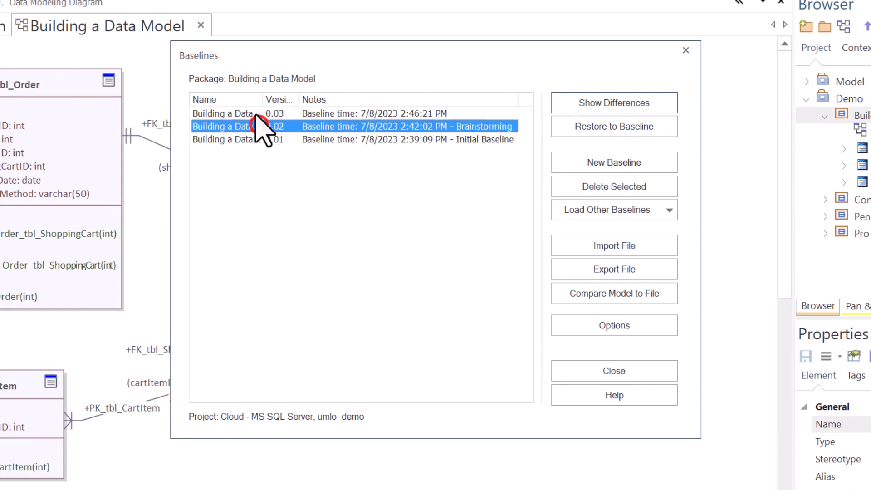
{"action": "left_click", "coordinate": [253, 113]}
{"action": "left_click", "coordinate": [245, 126]}
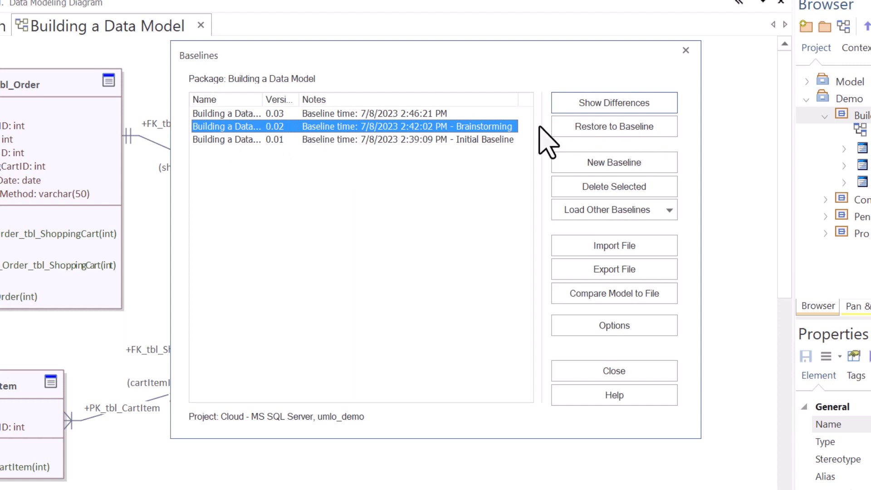
{"action": "left_click", "coordinate": [609, 127]}
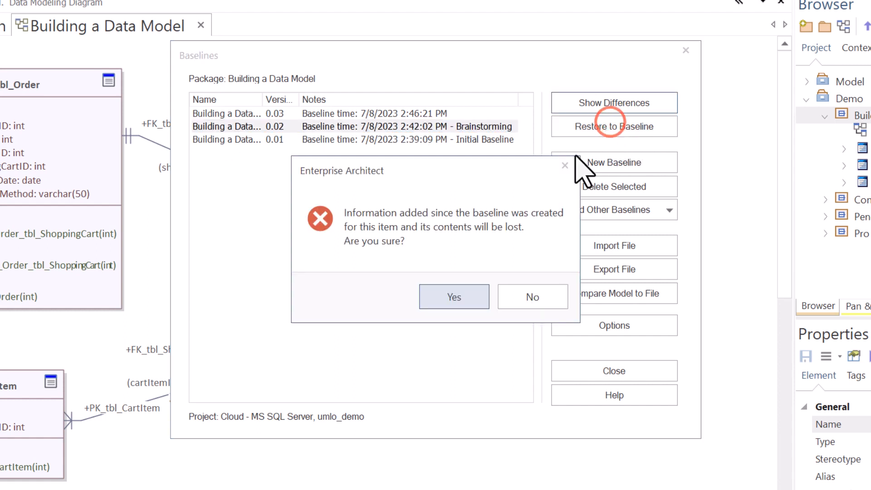
{"action": "left_click", "coordinate": [461, 297]}
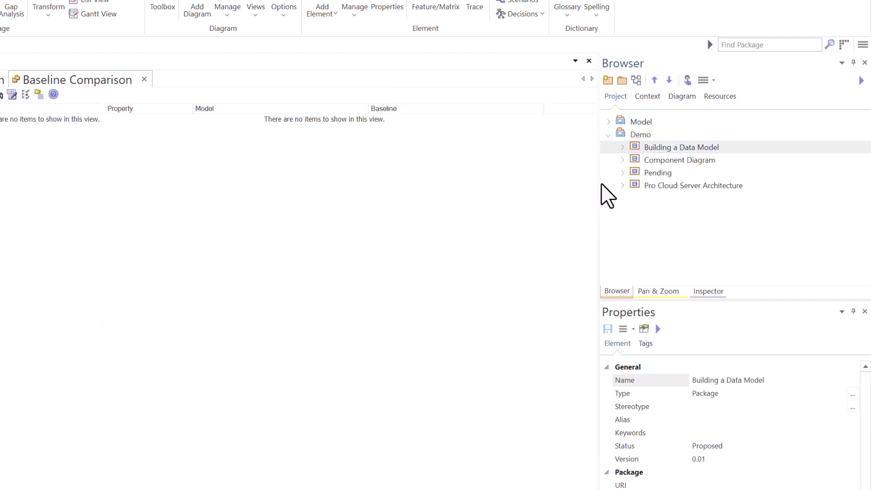
{"action": "left_click", "coordinate": [144, 79]}
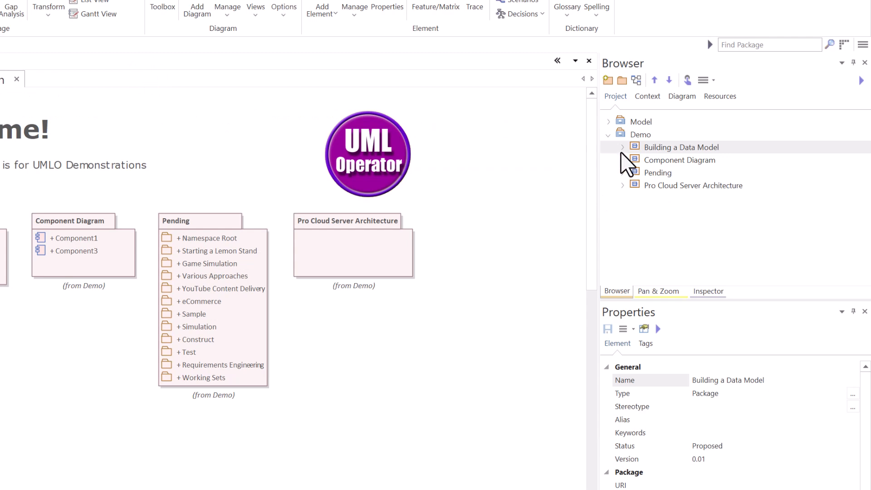
{"action": "left_click", "coordinate": [623, 147]}
{"action": "double_click", "coordinate": [649, 160]}
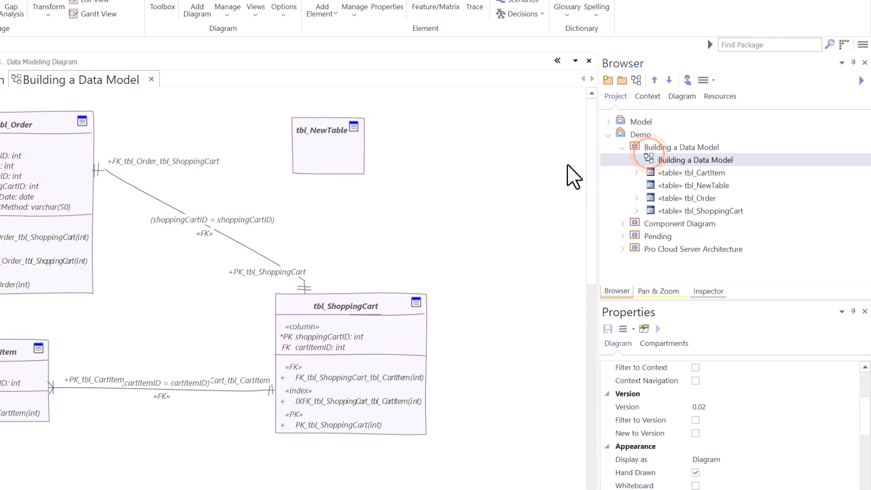
Step: Try a slight move of tbl_NewTable in the diagram, undo it, and save the diagram
{"action": "left_click", "coordinate": [328, 152]}
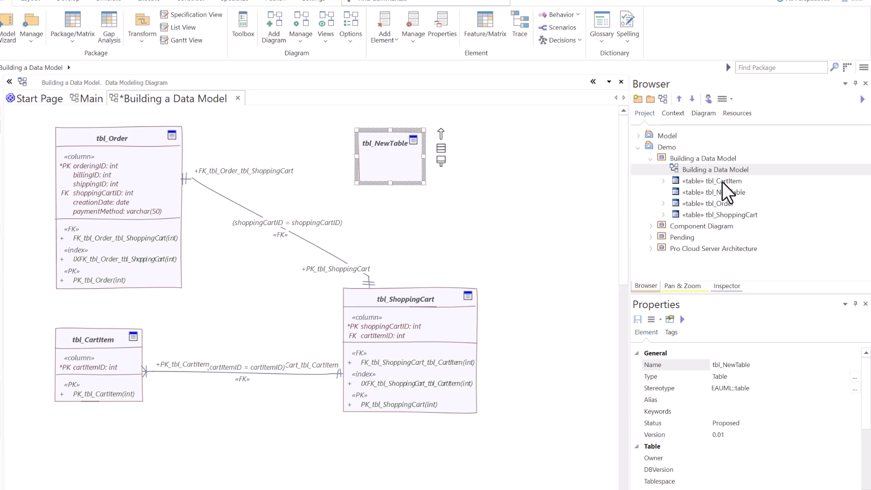
{"action": "left_click", "coordinate": [489, 179]}
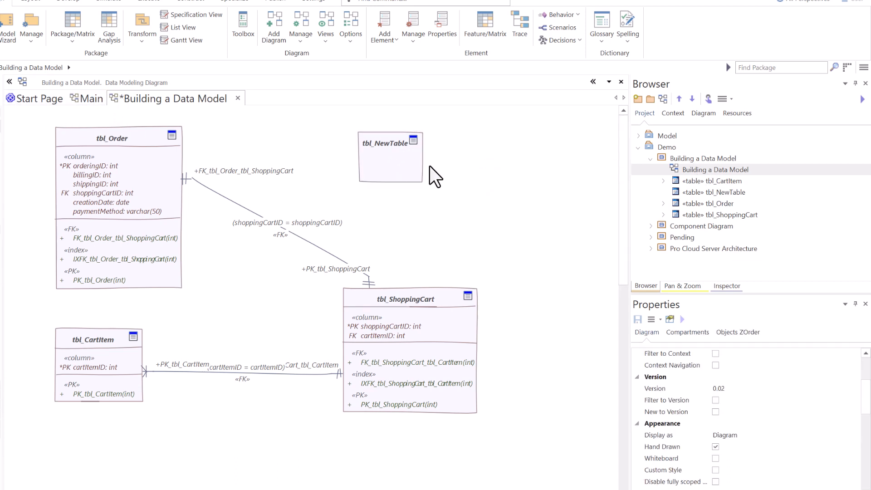
{"action": "left_click_drag", "start_coordinate": [410, 164], "coordinate": [405, 163]}
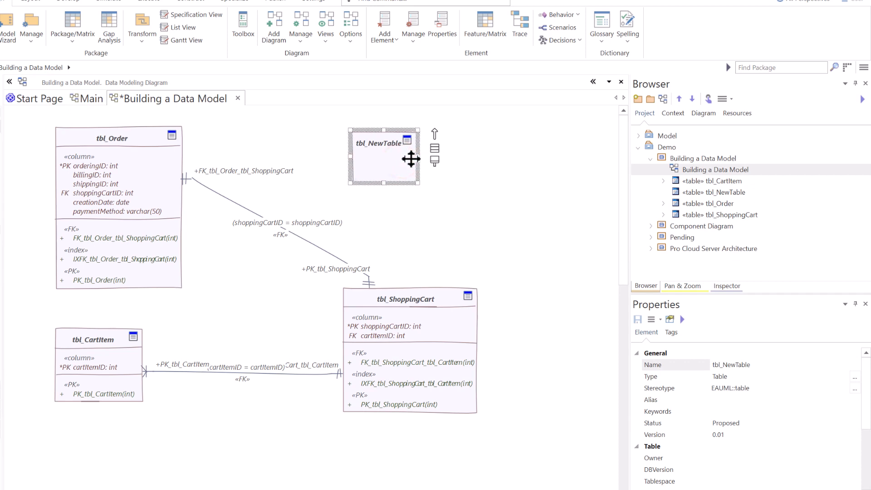
{"action": "key", "text": "ctrl+z"}
{"action": "key", "text": "ctrl+s"}
{"action": "left_click", "coordinate": [499, 191]}
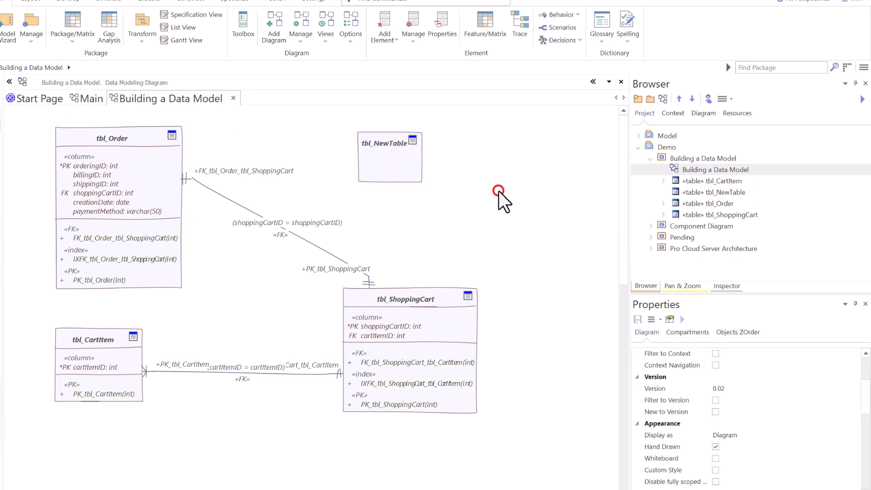
Step: Restore the Building a Data Model package to its 0.03 baseline and reopen its diagram
{"action": "left_click", "coordinate": [698, 158]}
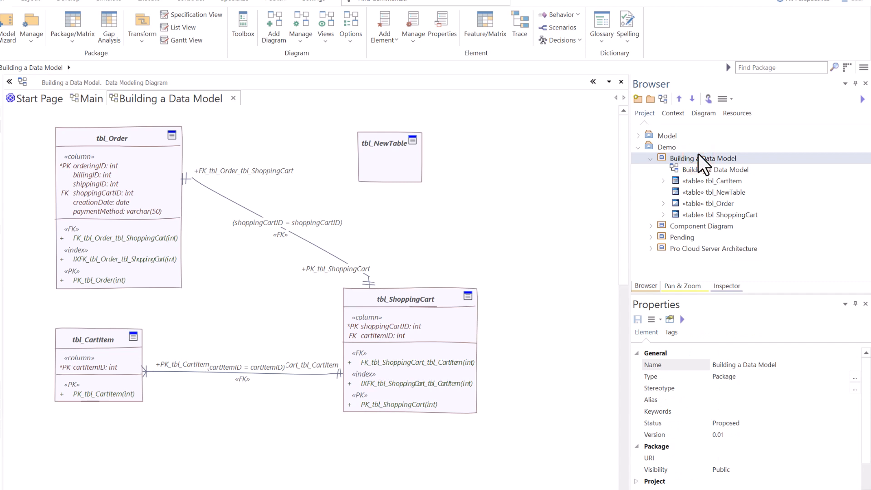
{"action": "key", "text": "ctrl+alt+b"}
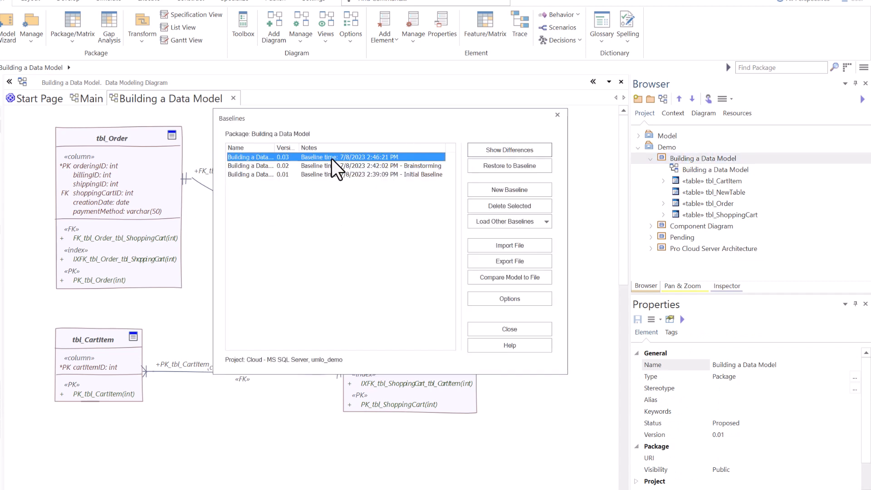
{"action": "left_click", "coordinate": [500, 164]}
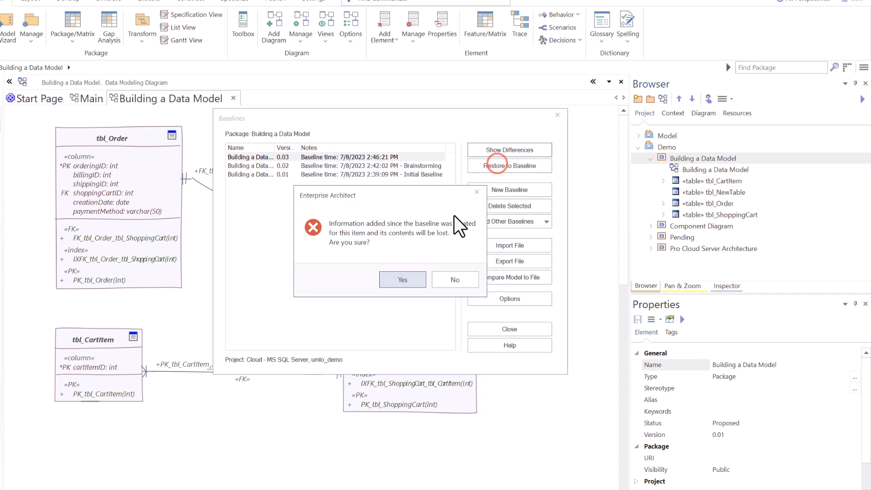
{"action": "left_click", "coordinate": [397, 275]}
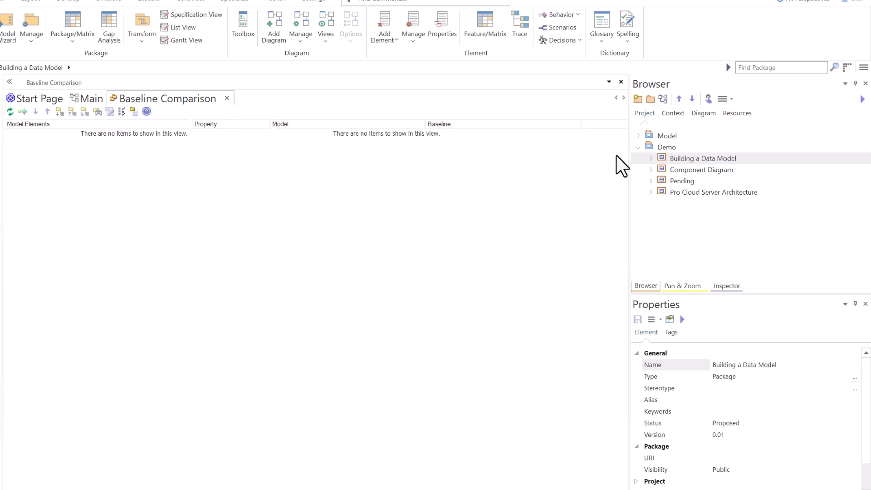
{"action": "left_click", "coordinate": [652, 156]}
{"action": "double_click", "coordinate": [681, 169]}
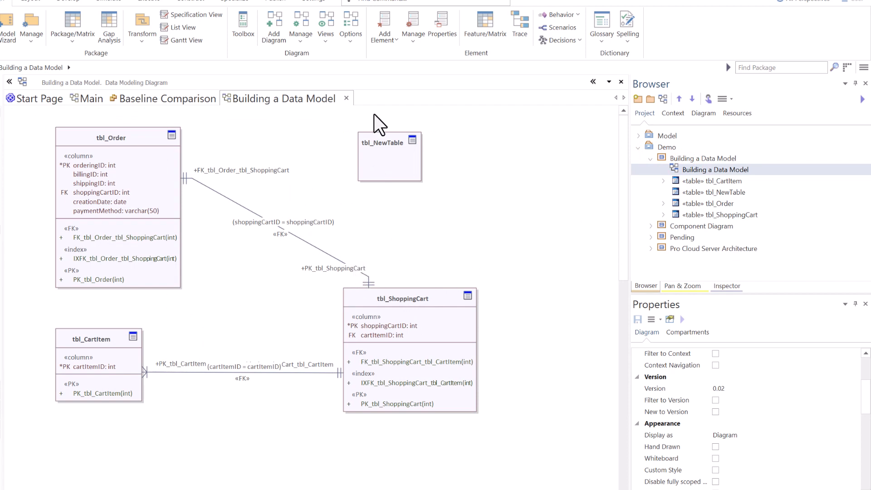
Step: Export the package's 0.01 Initial Baseline as an XMI file named Baseline01 in the Sparx Demo Area folder
{"action": "left_click", "coordinate": [679, 159]}
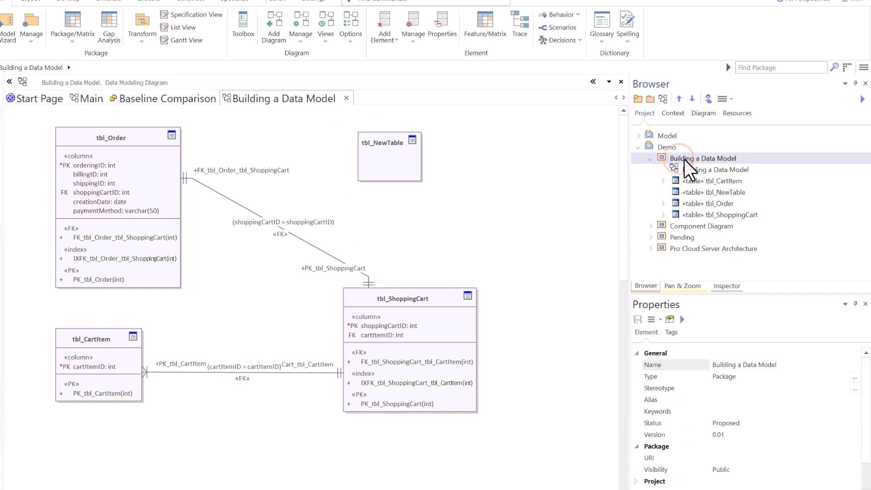
{"action": "key", "text": "ctrl+alt+b"}
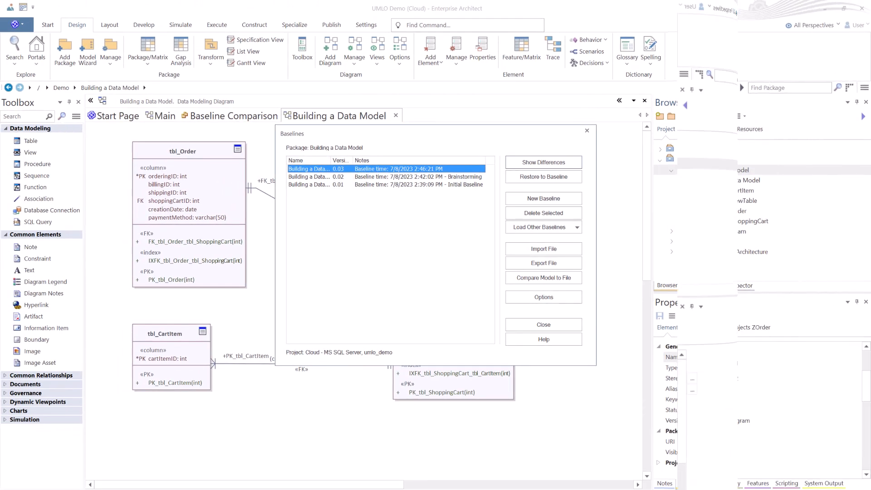
{"action": "left_click", "coordinate": [336, 184]}
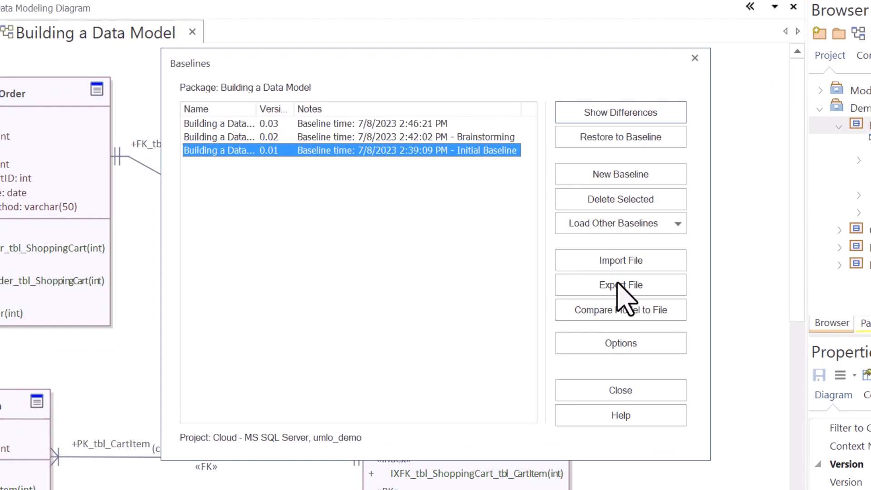
{"action": "left_click", "coordinate": [617, 288]}
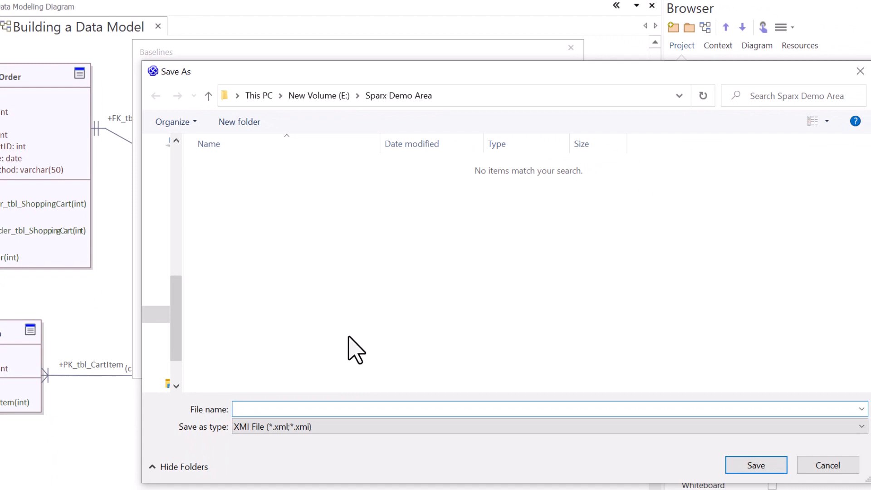
{"action": "type", "text": "Baseline01"}
{"action": "left_click", "coordinate": [755, 467]}
{"action": "left_click", "coordinate": [402, 255]}
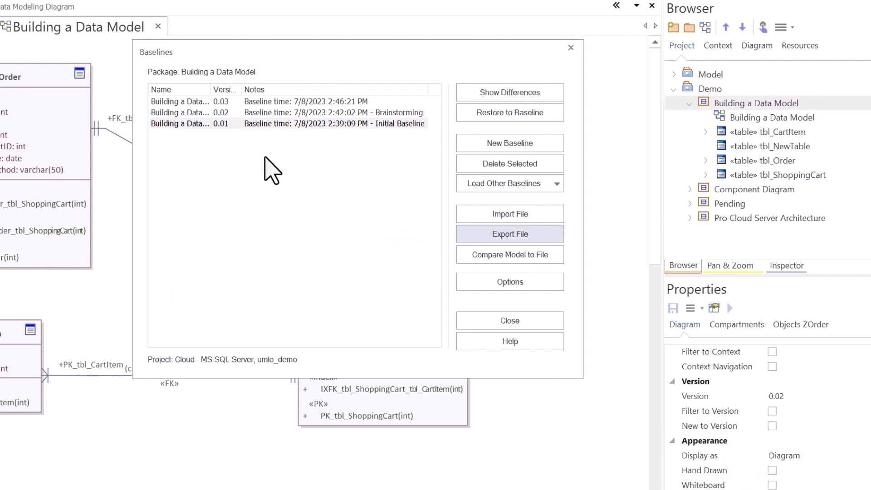
Step: Compare the Building a Data Model package against the Baseline01.xml file from the Sparx Demo Area folder
{"action": "left_click", "coordinate": [250, 101]}
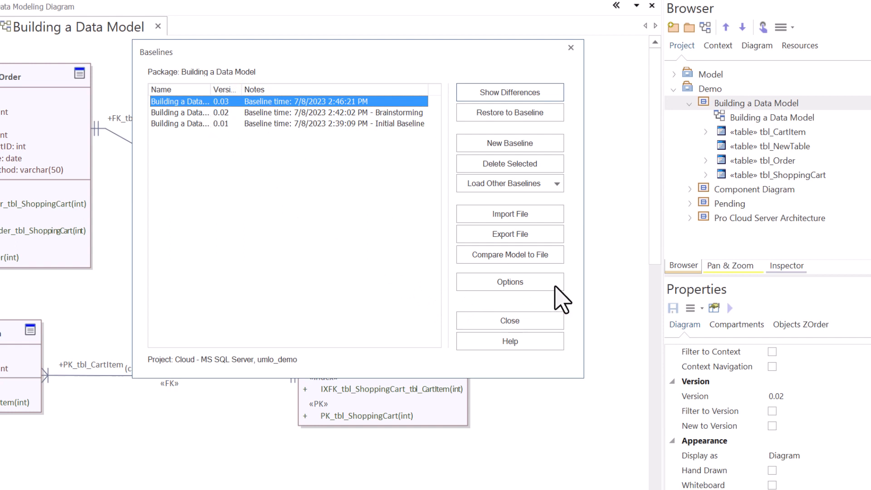
{"action": "left_click", "coordinate": [517, 257]}
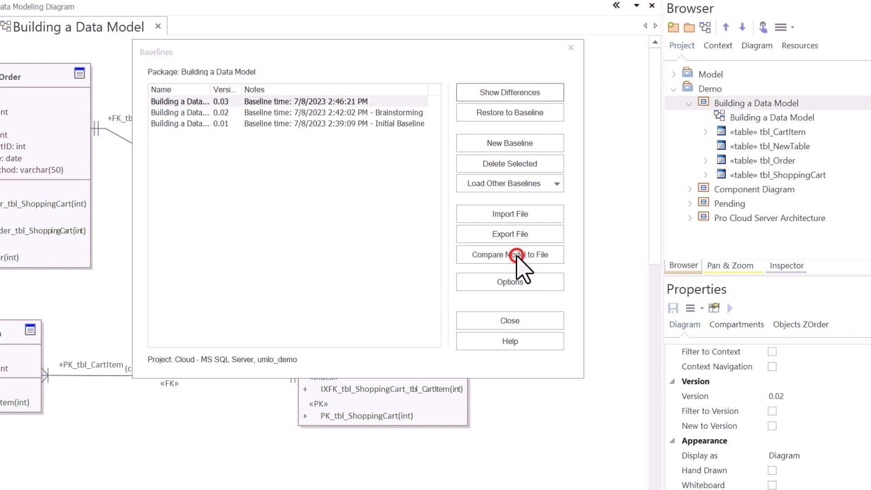
{"action": "left_click", "coordinate": [233, 165]}
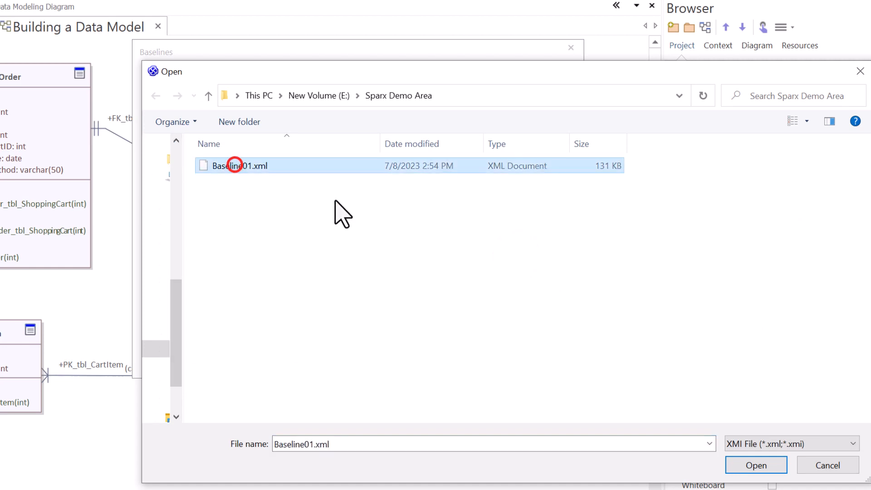
{"action": "left_click", "coordinate": [755, 466]}
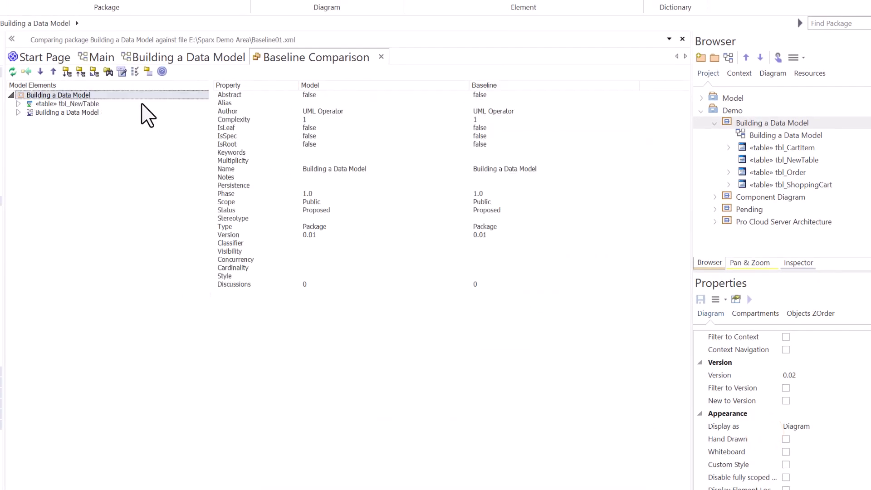
Step: Examine the differences for tbl_NewTable and the diagram's visual elements tbl_ShoppingCart and tbl_NewTable, and close the comparison
{"action": "left_click", "coordinate": [31, 103]}
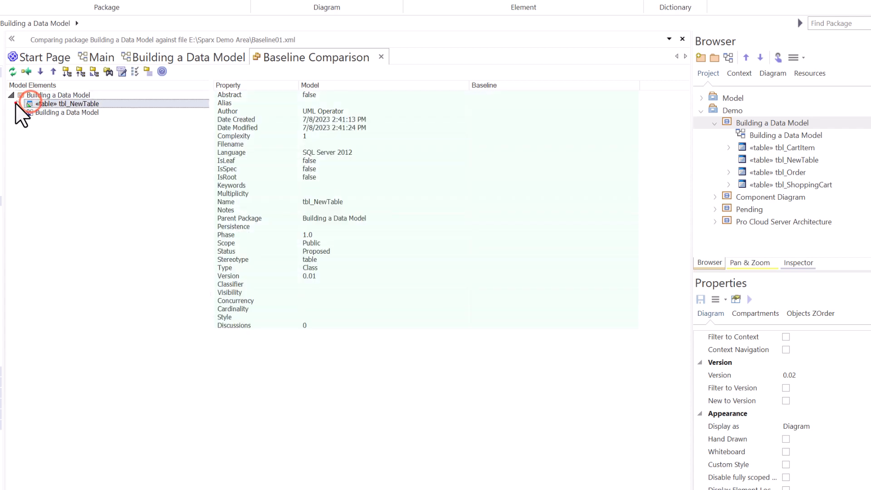
{"action": "left_click", "coordinate": [18, 104]}
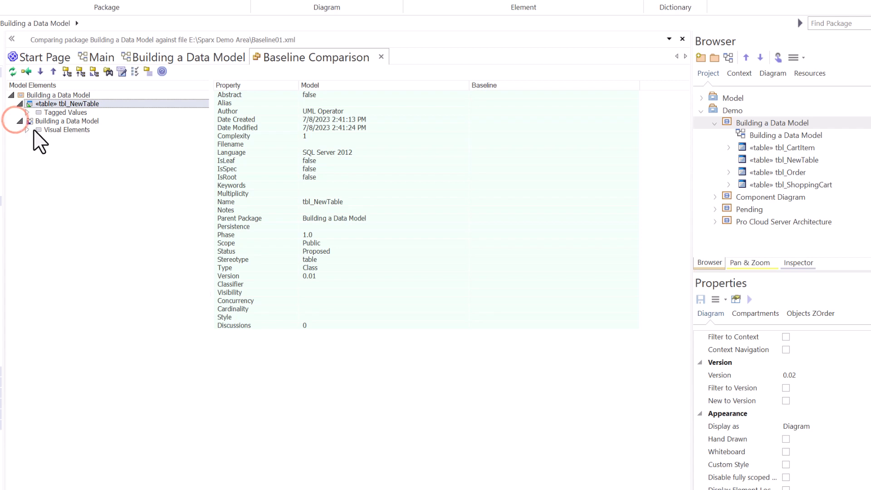
{"action": "left_click", "coordinate": [28, 129]}
{"action": "left_click", "coordinate": [69, 140]}
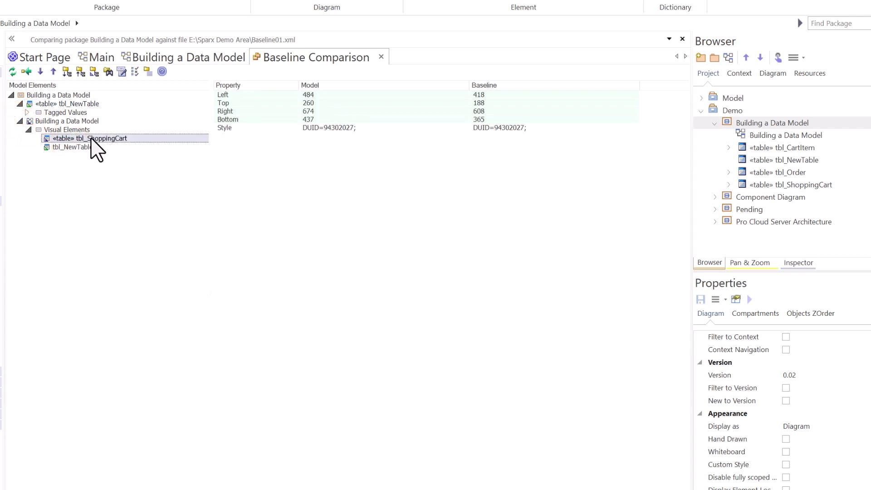
{"action": "left_click", "coordinate": [66, 147]}
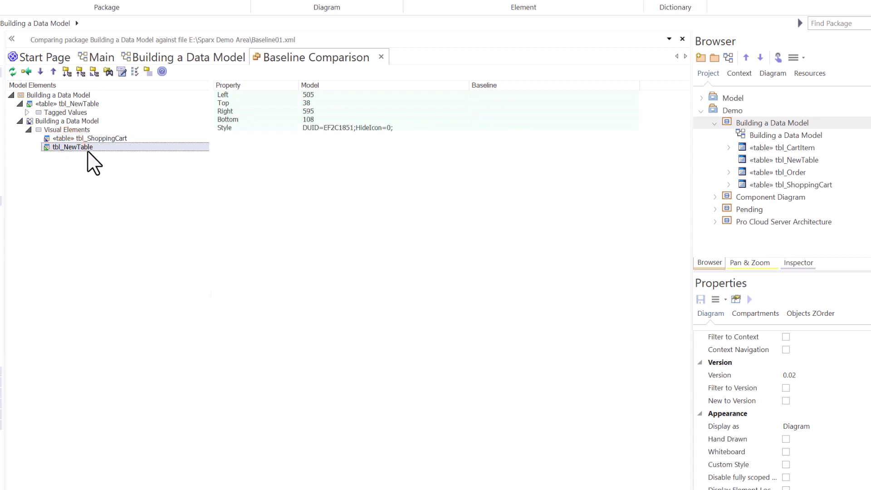
{"action": "left_click", "coordinate": [84, 139]}
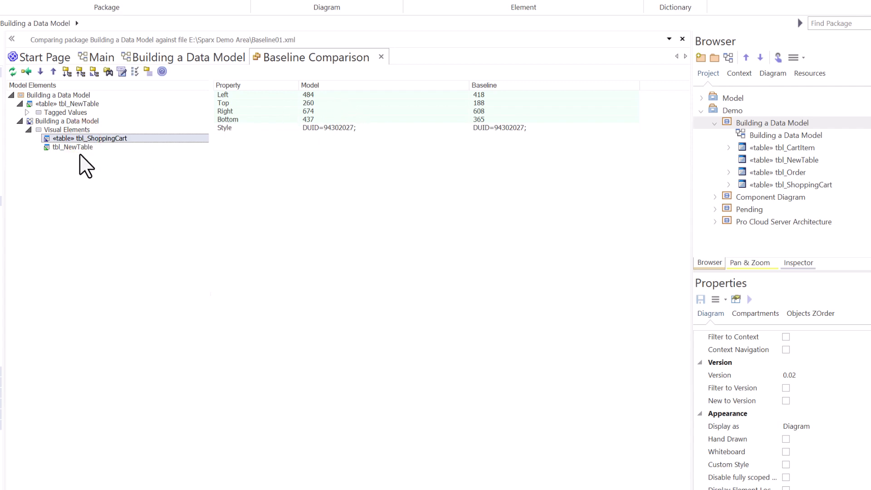
{"action": "left_click", "coordinate": [83, 147]}
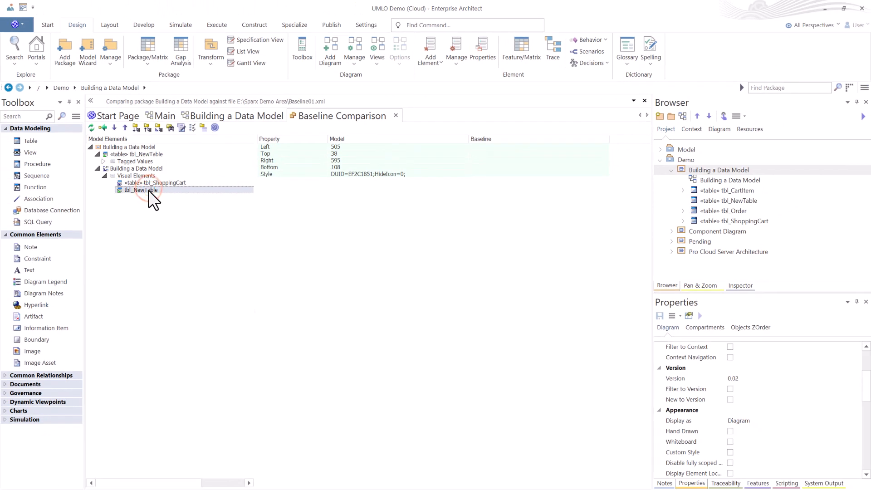
{"action": "left_click", "coordinate": [396, 116]}
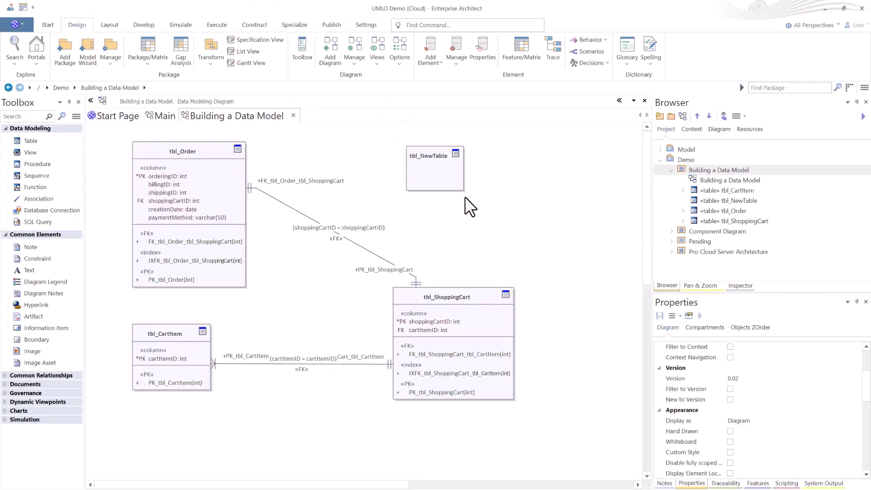
Step: Export the package's 0.02 Brainstorming baseline as an XMI file named Baseline02.xml in the Sparx Demo Area folder
{"action": "left_click", "coordinate": [706, 171]}
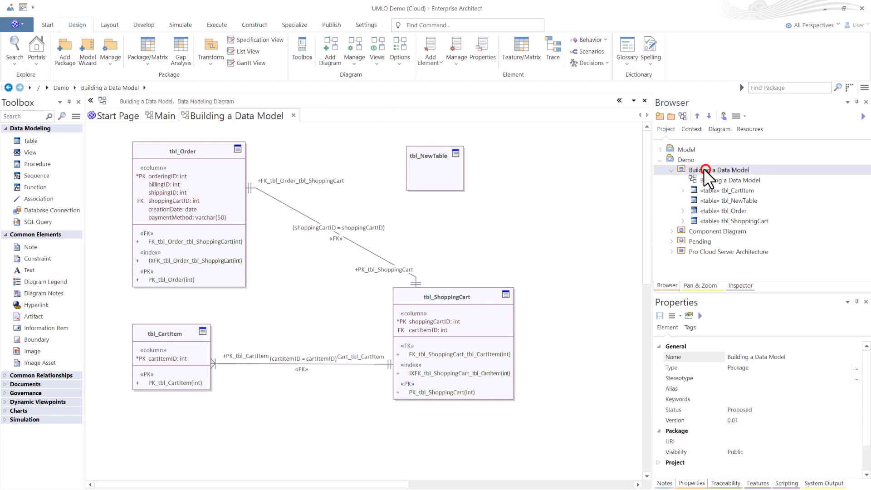
{"action": "key", "text": "ctrl+alt+b"}
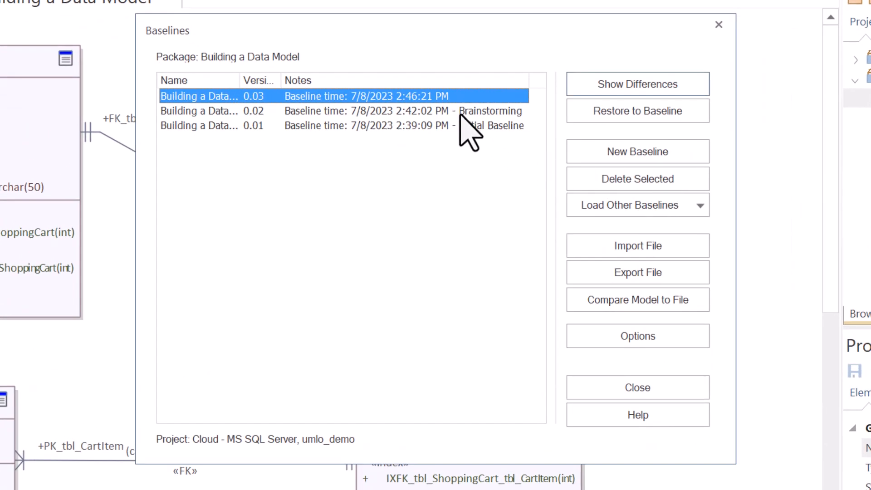
{"action": "left_click", "coordinate": [450, 112]}
{"action": "left_click", "coordinate": [434, 124]}
{"action": "left_click", "coordinate": [415, 111]}
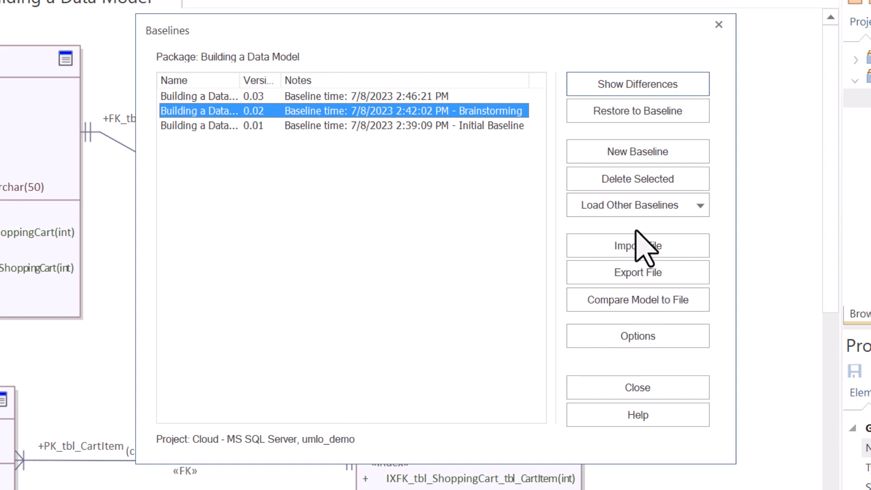
{"action": "left_click", "coordinate": [295, 109]}
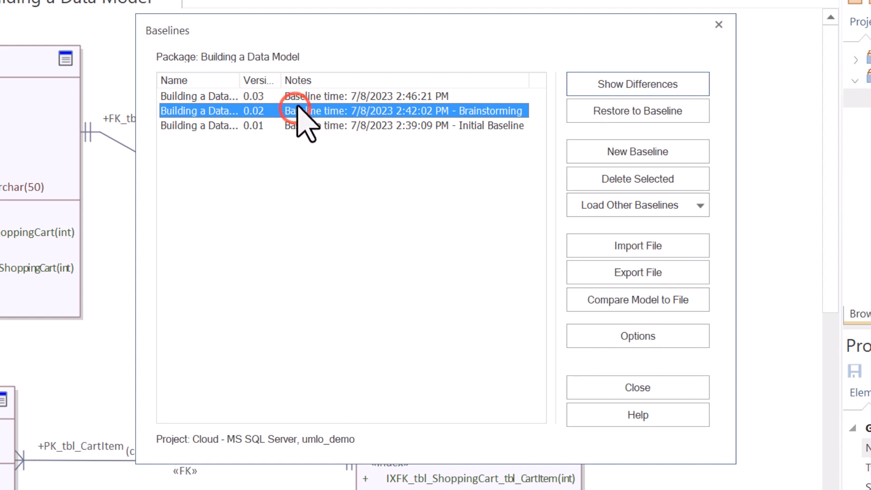
{"action": "left_click", "coordinate": [618, 275]}
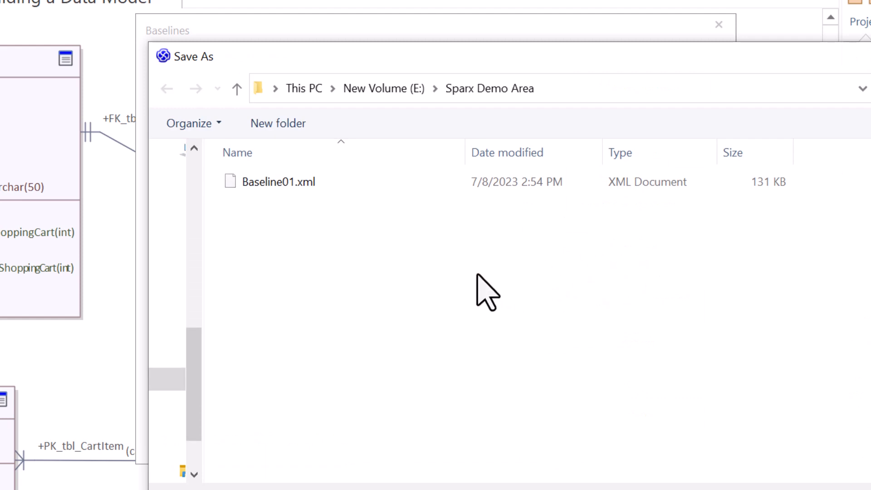
{"action": "left_click", "coordinate": [258, 188]}
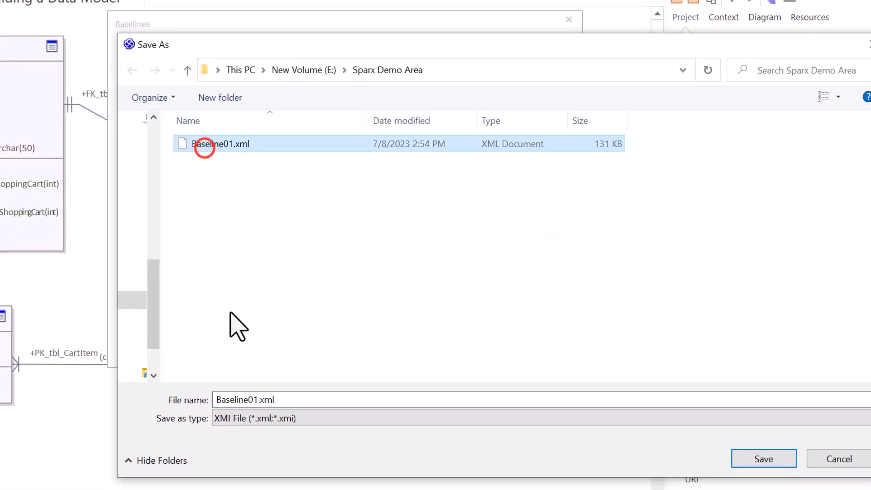
{"action": "left_click", "coordinate": [249, 405]}
{"action": "left_click", "coordinate": [251, 404]}
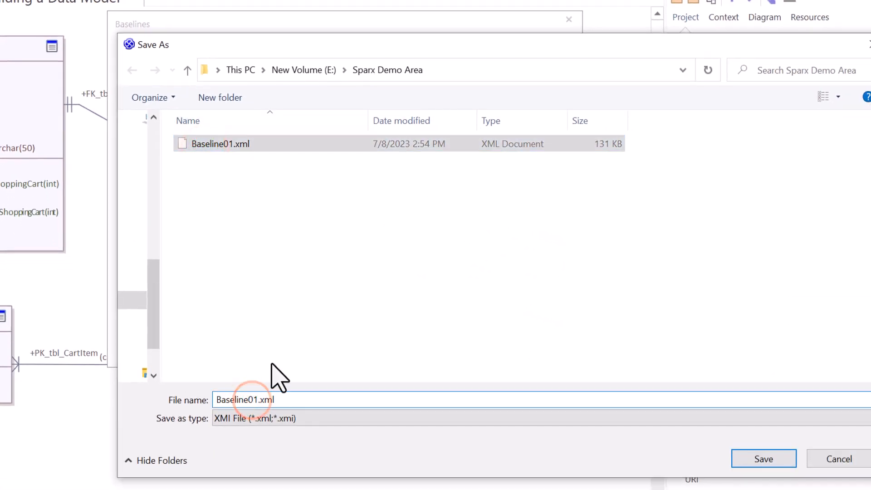
{"action": "key", "text": "BackSpace"}
{"action": "type", "text": "2"}
{"action": "key", "text": "Return"}
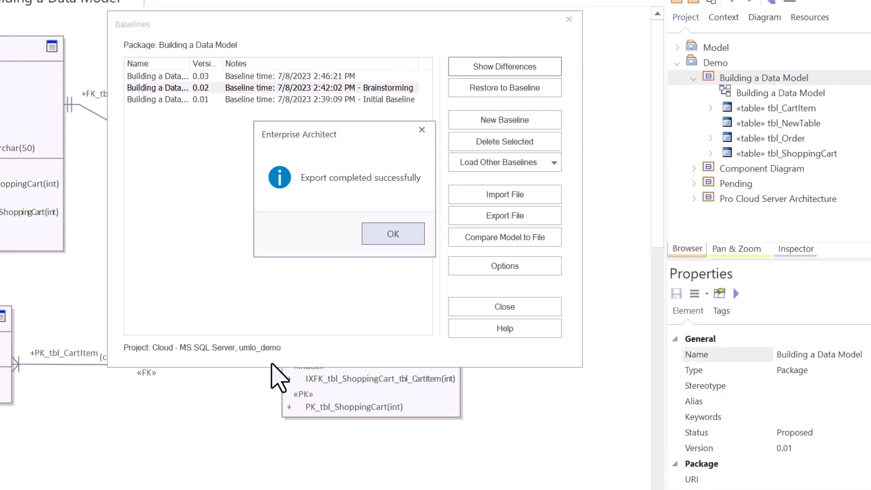
{"action": "left_click", "coordinate": [410, 239]}
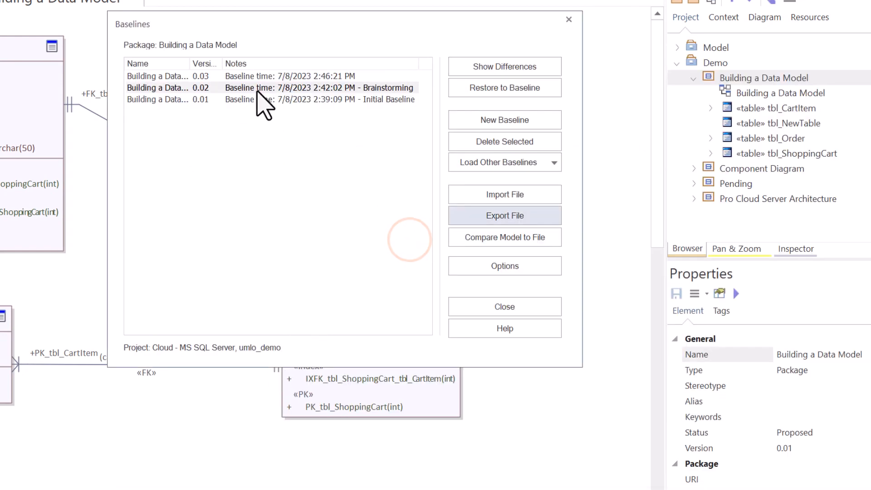
Step: Delete the 0.02 Brainstorming baseline from the Building a Data Model package
{"action": "left_click", "coordinate": [249, 87]}
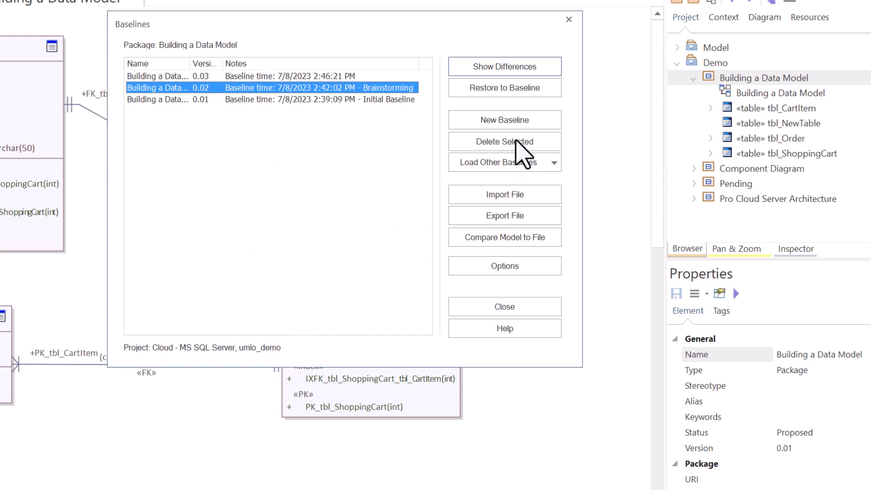
{"action": "left_click", "coordinate": [517, 142]}
{"action": "left_click", "coordinate": [354, 232]}
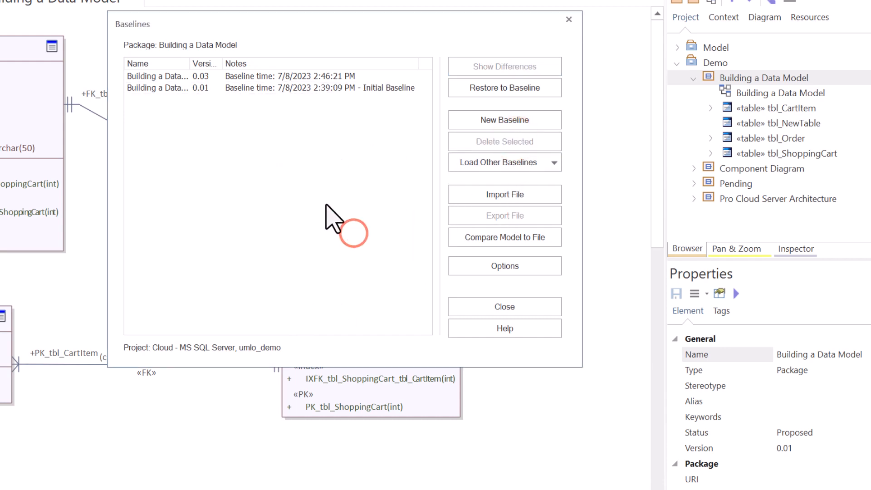
{"action": "left_click", "coordinate": [185, 87]}
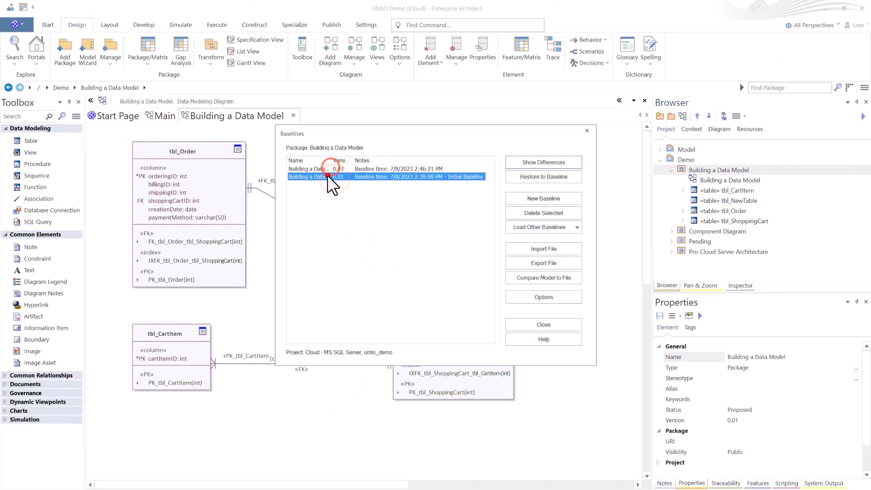
{"action": "left_click", "coordinate": [376, 229]}
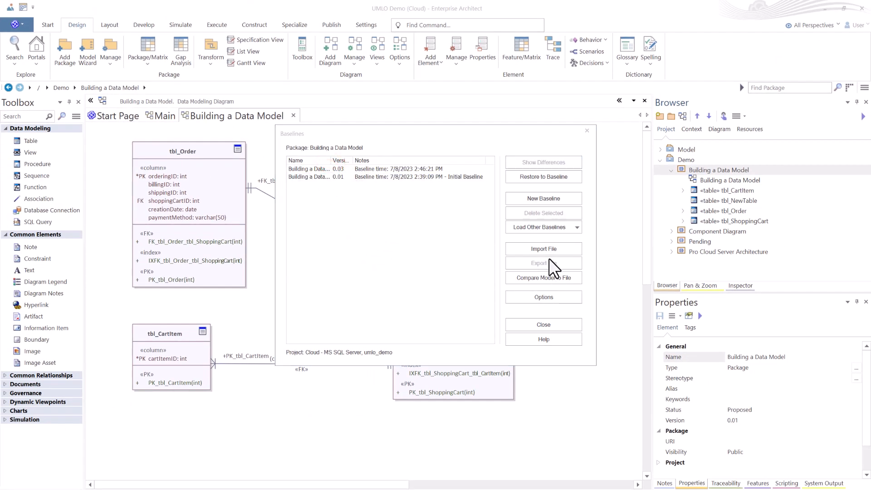
Step: Import Baseline02.xml from the Sparx Demo Area folder as a new package baseline with version 0.02
{"action": "left_click", "coordinate": [548, 247]}
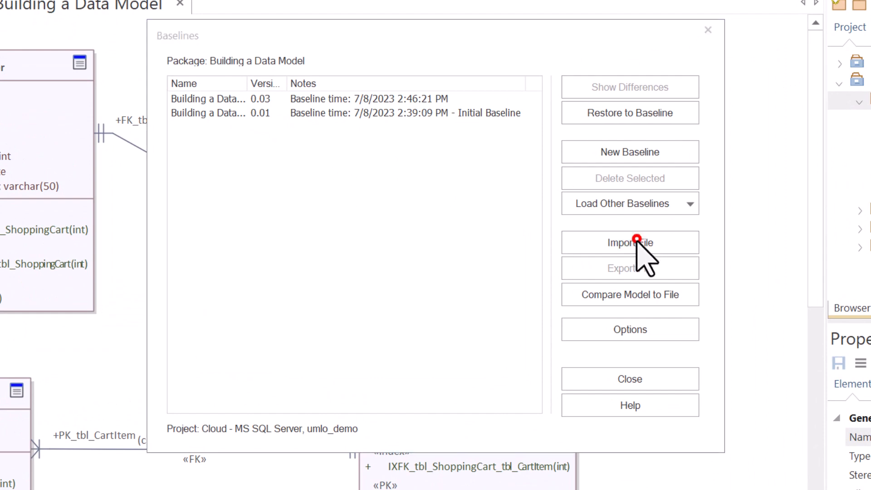
{"action": "left_click", "coordinate": [295, 202]}
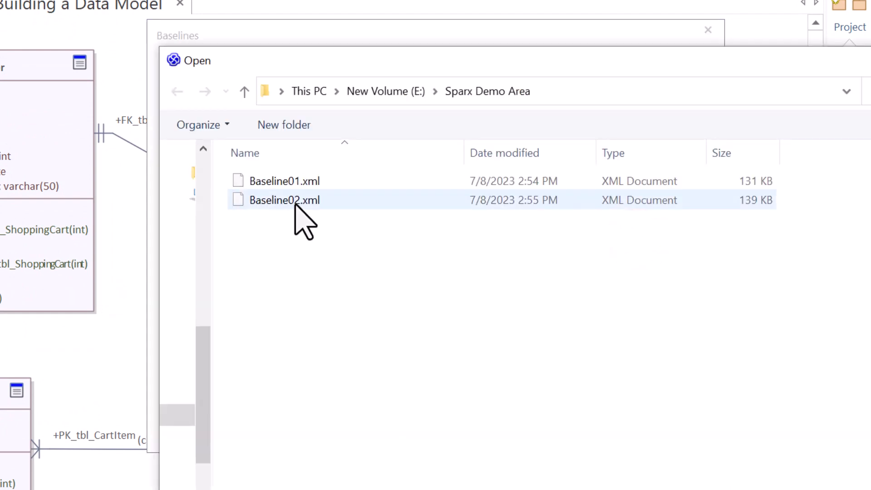
{"action": "left_click", "coordinate": [292, 201]}
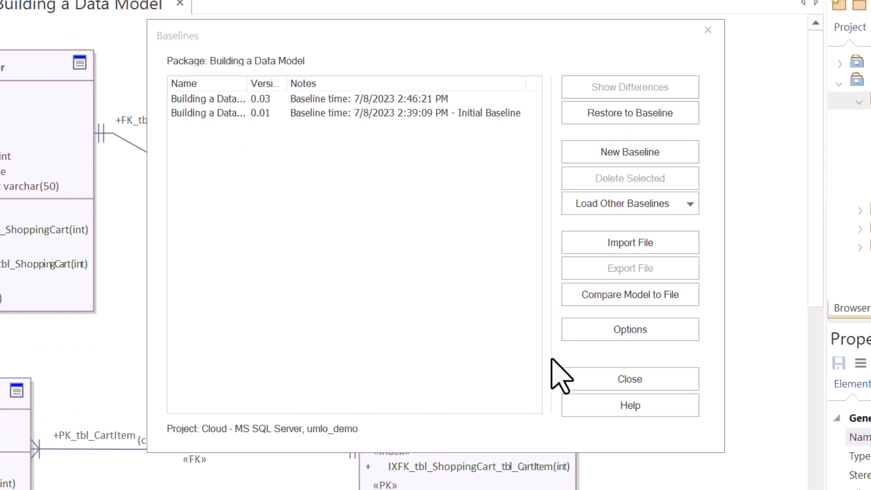
{"action": "left_click", "coordinate": [346, 222]}
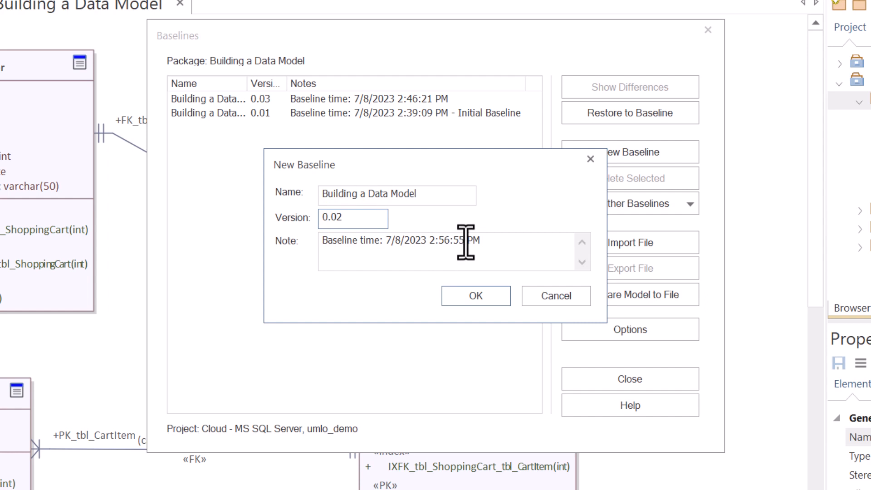
{"action": "left_click", "coordinate": [465, 292]}
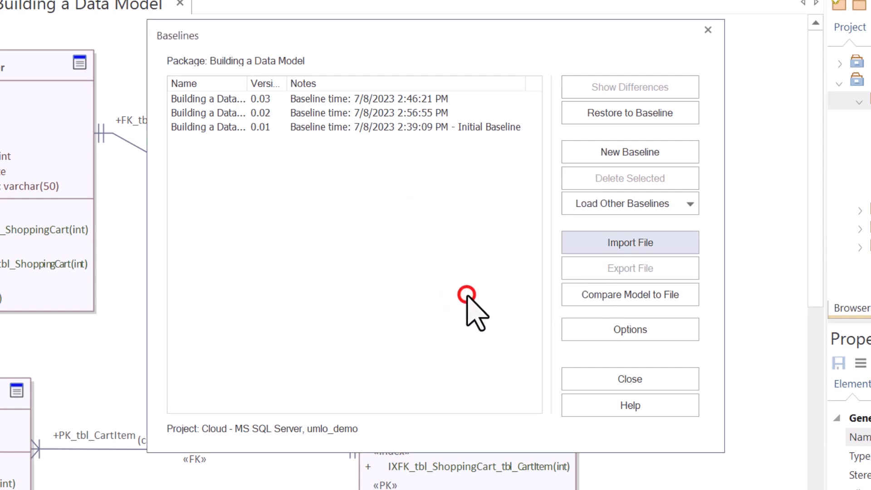
Step: Compare the package against the imported 0.02 baseline and examine the diagram's property differences, including Style, alongside the diagram itself
{"action": "left_click", "coordinate": [209, 113]}
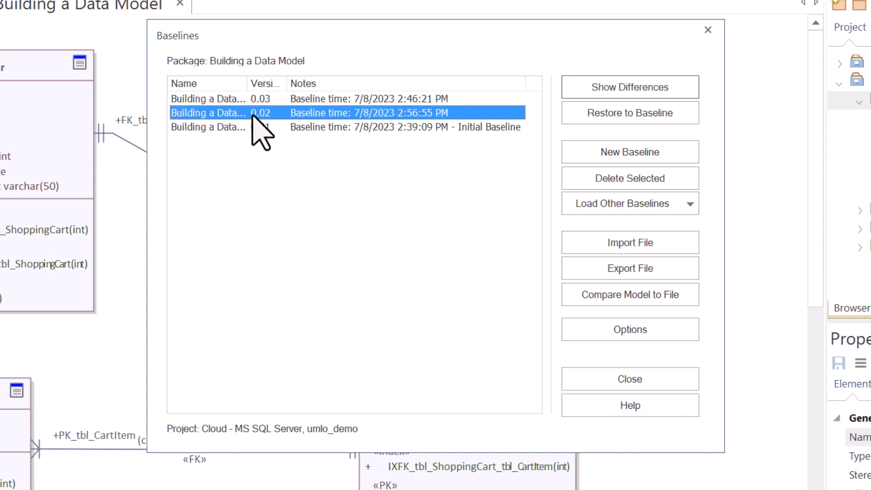
{"action": "left_click", "coordinate": [610, 89]}
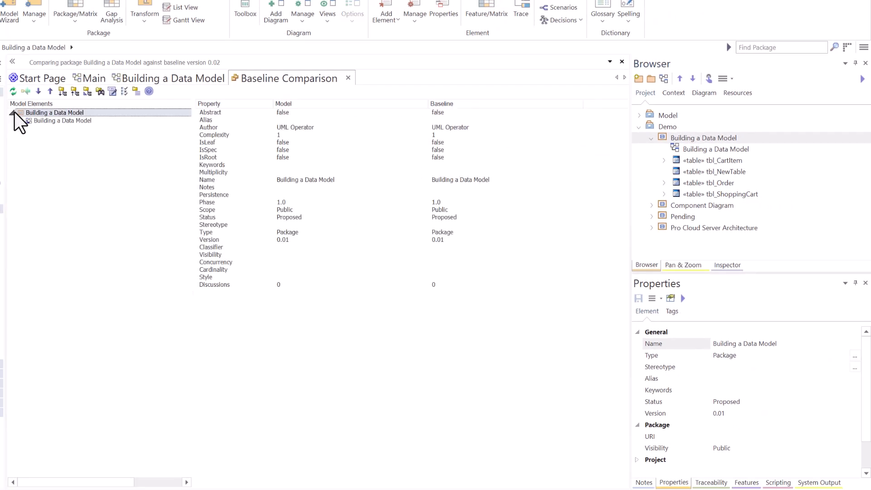
{"action": "left_click", "coordinate": [47, 122]}
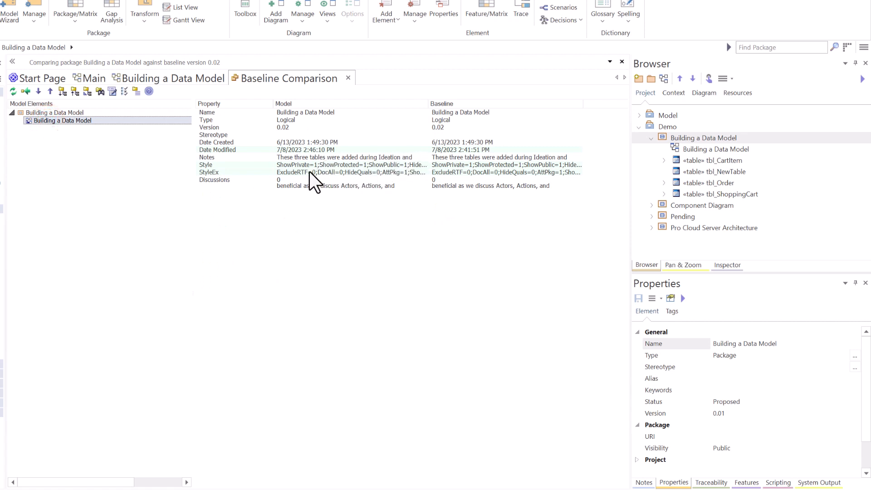
{"action": "left_click", "coordinate": [233, 164]}
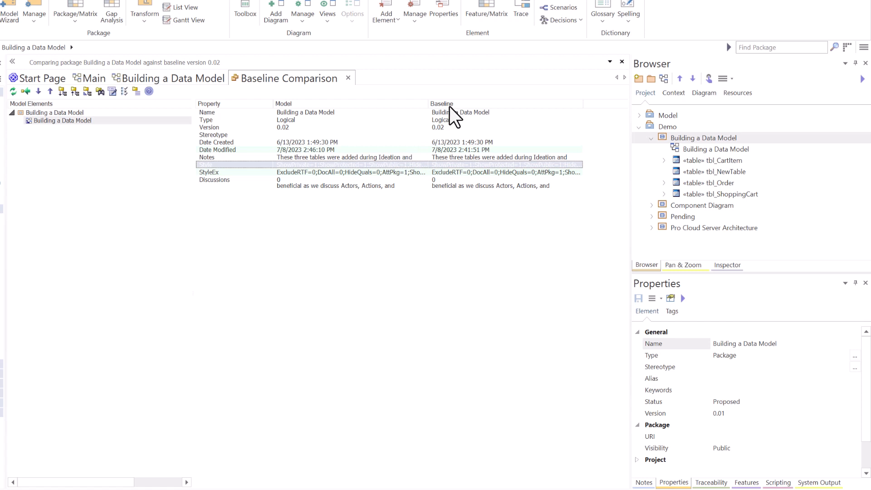
{"action": "left_click", "coordinate": [308, 164]}
{"action": "left_click", "coordinate": [306, 103]}
{"action": "left_click", "coordinate": [137, 78]}
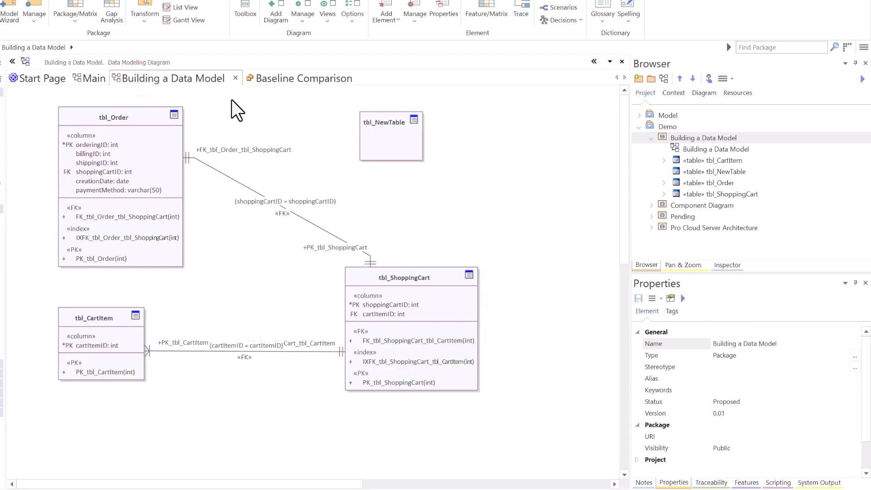
{"action": "left_click", "coordinate": [266, 81]}
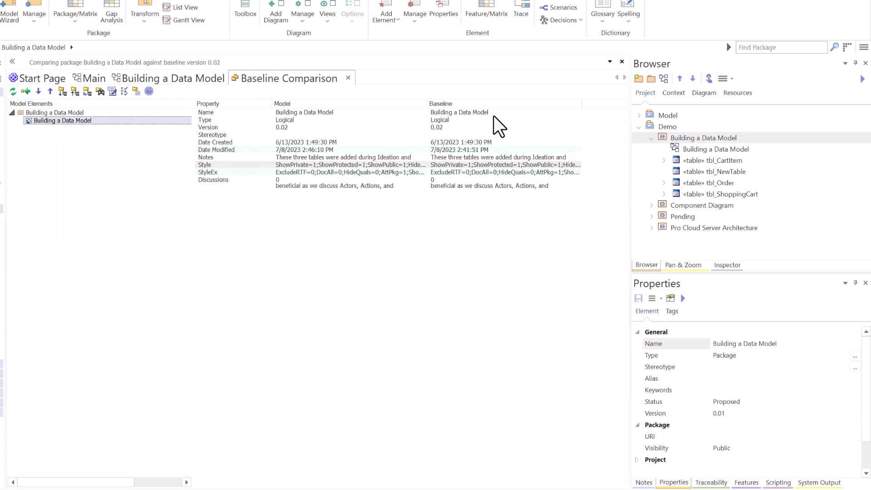
Step: Review the baseline compare options and the sources for loading other baselines of the Building a Data Model package, leaving the options as they are
{"action": "left_click", "coordinate": [693, 139]}
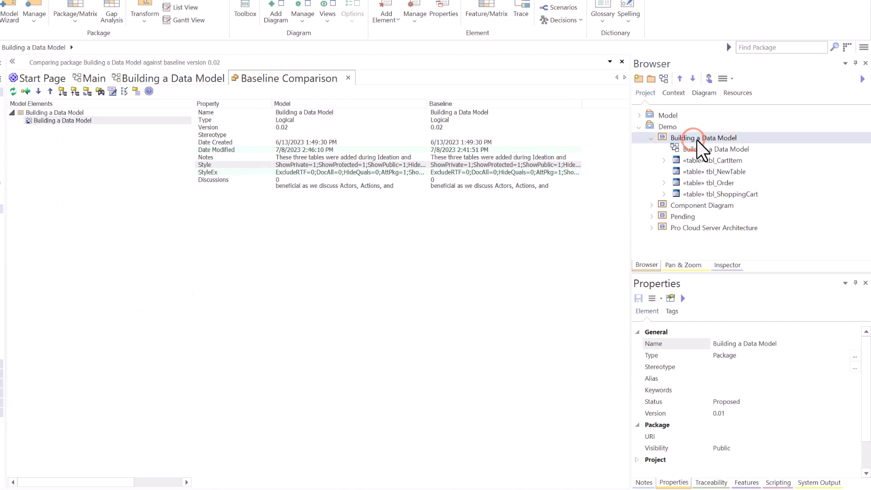
{"action": "key", "text": "ctrl+alt+b"}
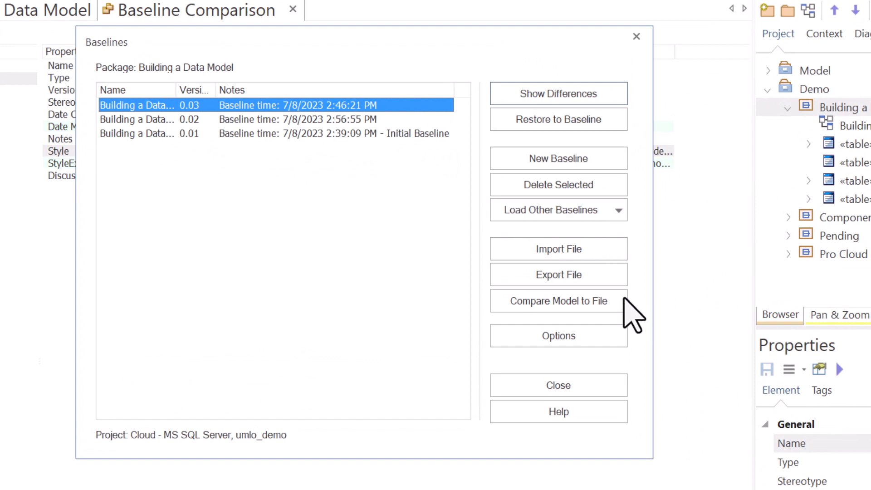
{"action": "left_click", "coordinate": [578, 335]}
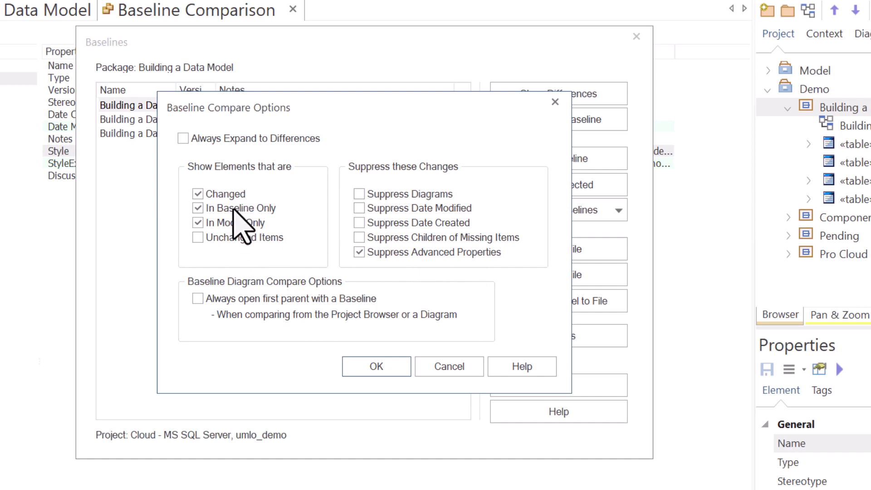
{"action": "left_click", "coordinate": [447, 368]}
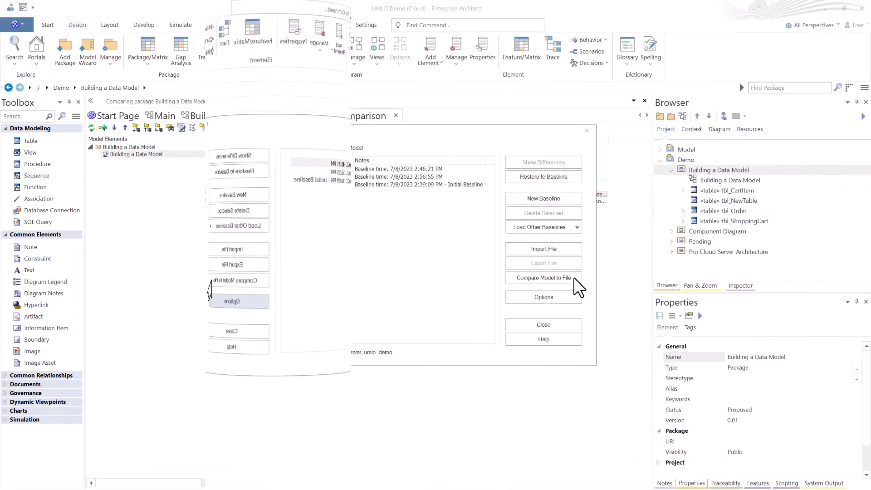
{"action": "left_click", "coordinate": [579, 228]}
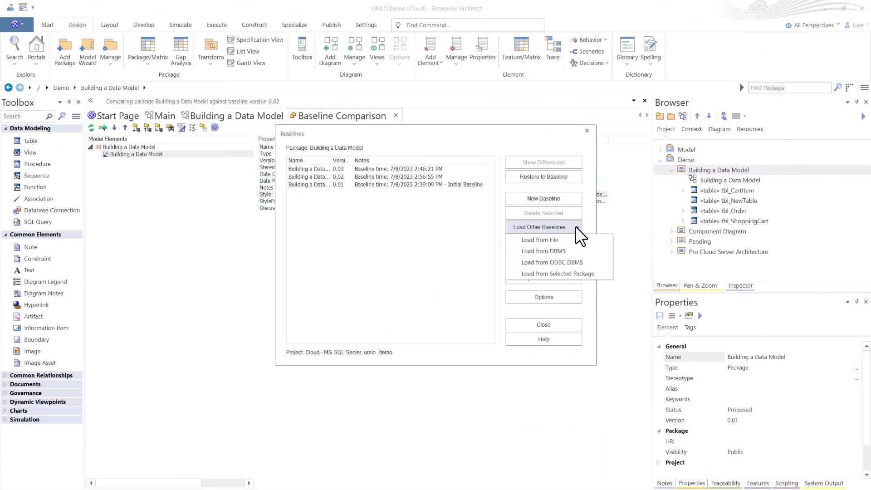
{"action": "left_click", "coordinate": [576, 227]}
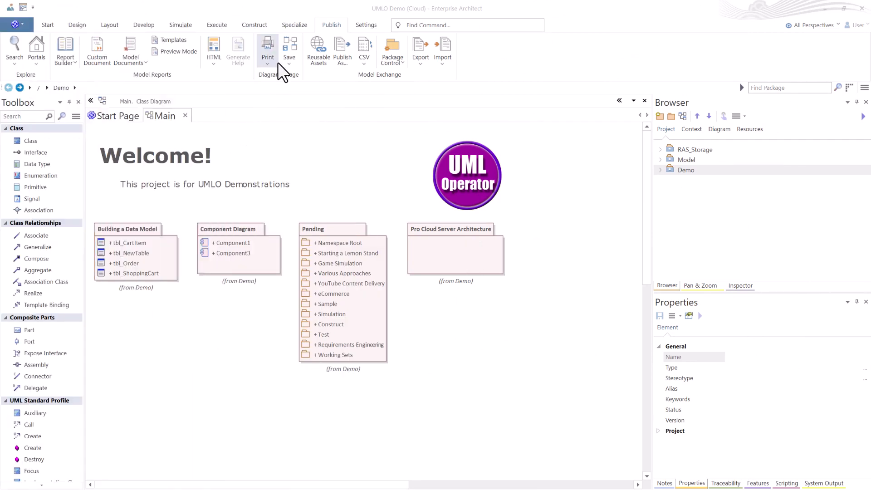
Step: Open the Reusable Asset Service, connect it to the UMLO Demo registry and choose the Model Training storage
{"action": "left_click", "coordinate": [321, 54]}
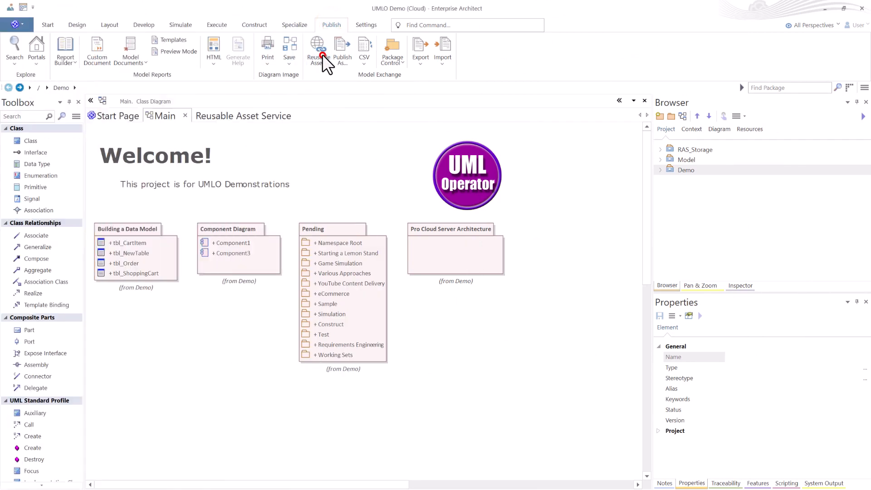
{"action": "left_click", "coordinate": [261, 142]}
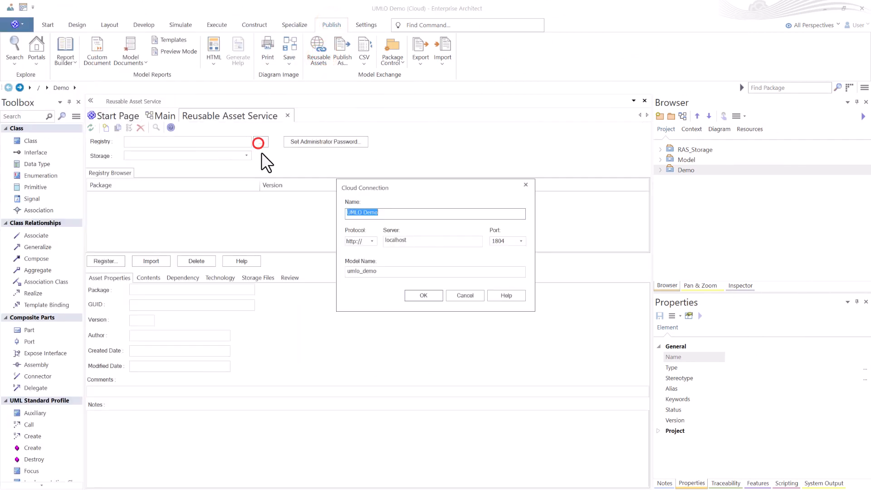
{"action": "left_click", "coordinate": [422, 295]}
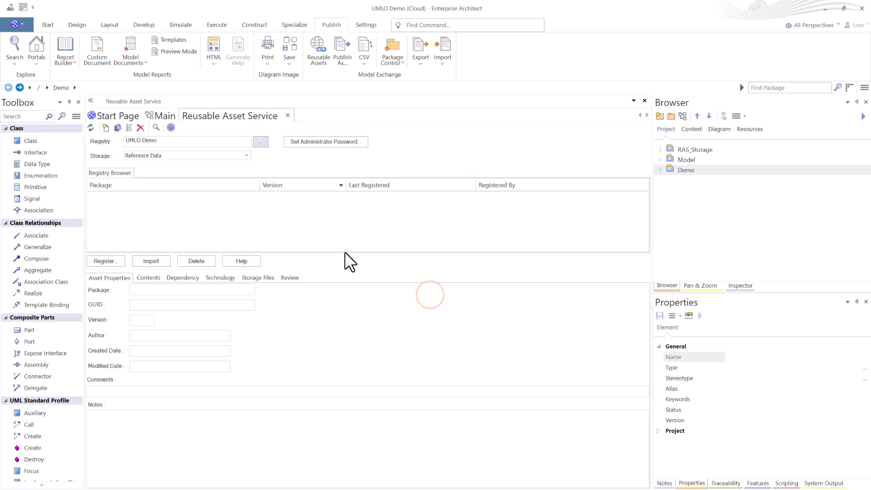
{"action": "left_click", "coordinate": [180, 156]}
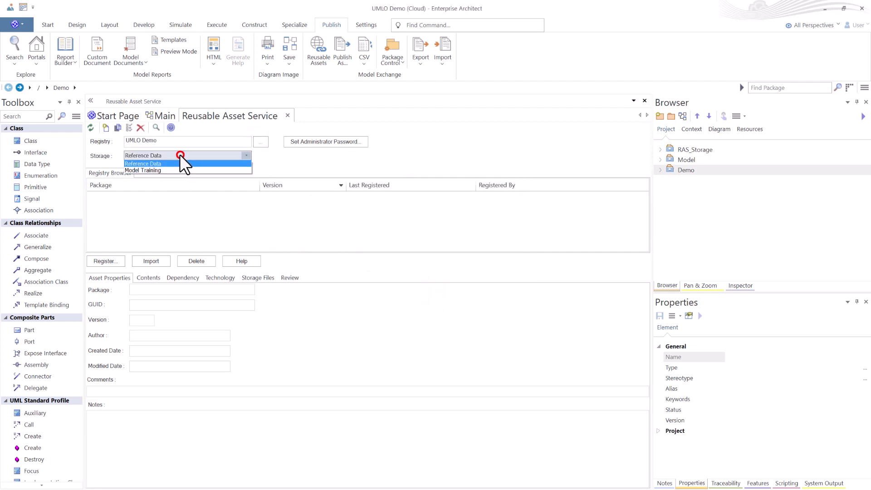
{"action": "left_click", "coordinate": [159, 170]}
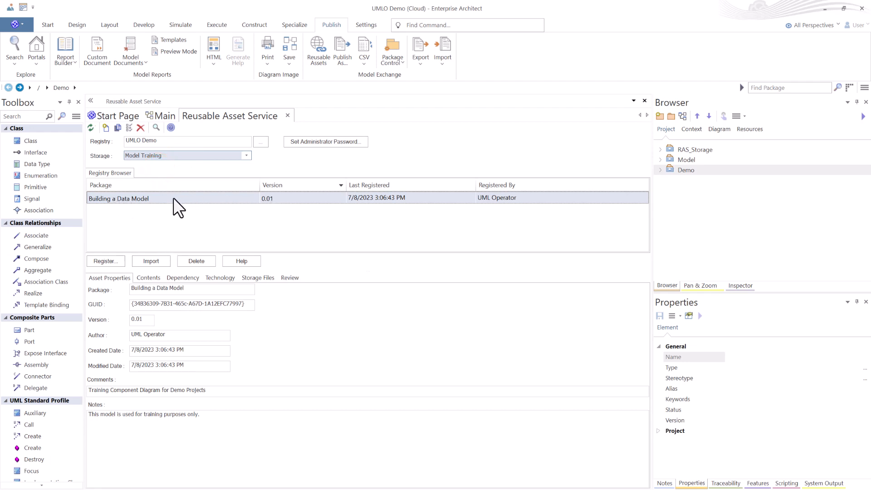
Step: Locate the registered Building a Data Model package in the project browser and open its diagram
{"action": "right_click", "coordinate": [169, 199]}
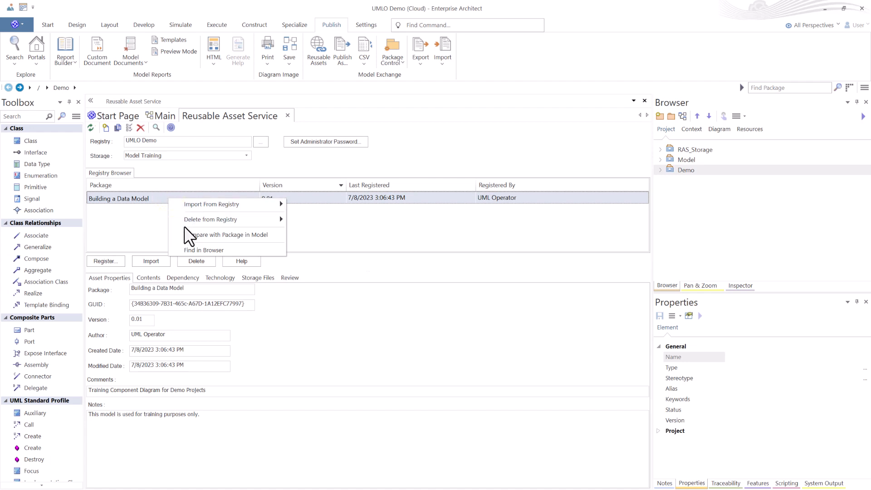
{"action": "left_click", "coordinate": [205, 250]}
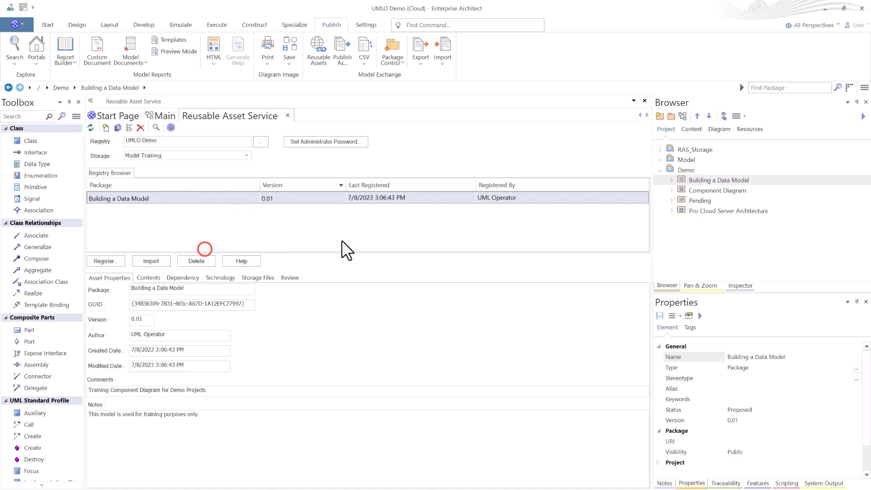
{"action": "left_click", "coordinate": [672, 181]}
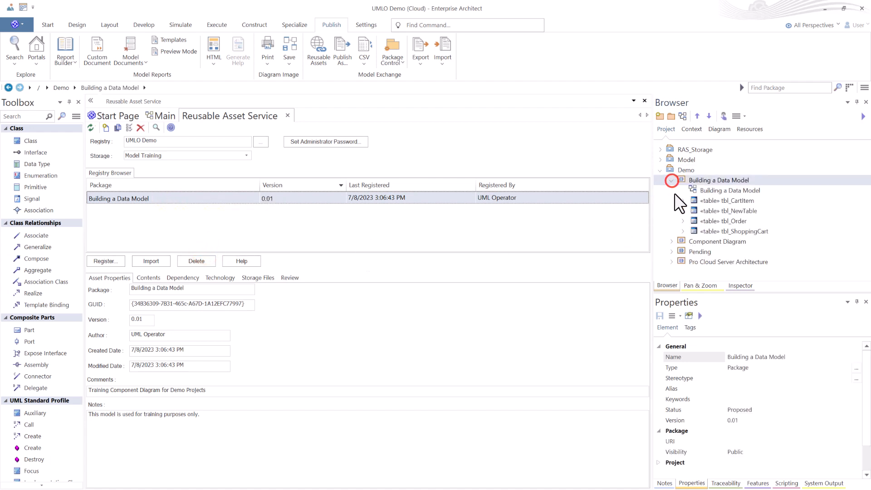
{"action": "double_click", "coordinate": [711, 191]}
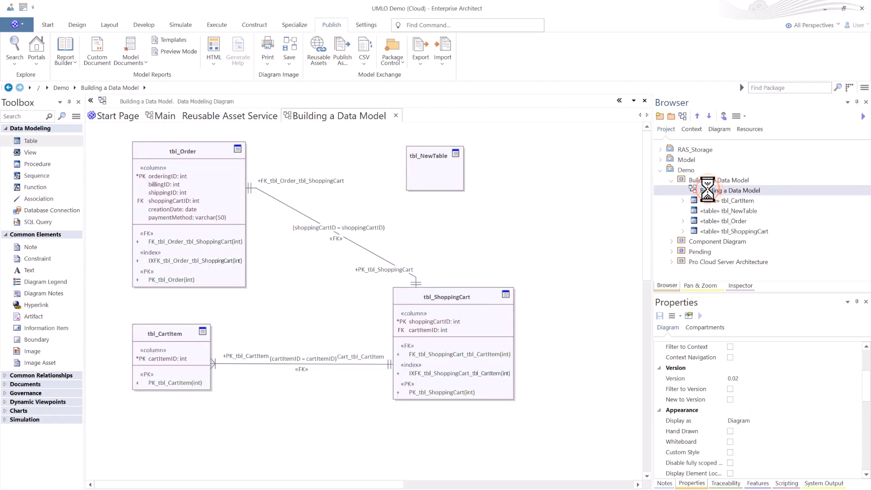
Step: Compare the registry version of Building a Data Model with the package in the model and inspect the tbl_NewTable differences
{"action": "left_click", "coordinate": [226, 116]}
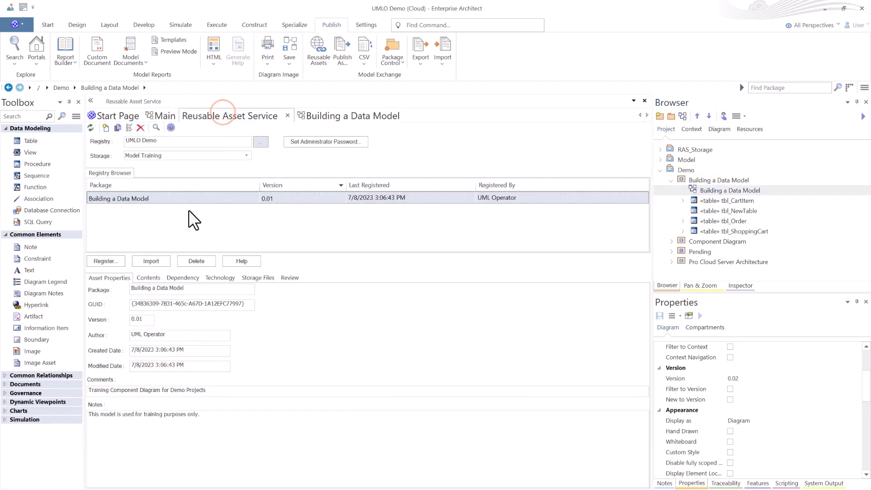
{"action": "right_click", "coordinate": [123, 198]}
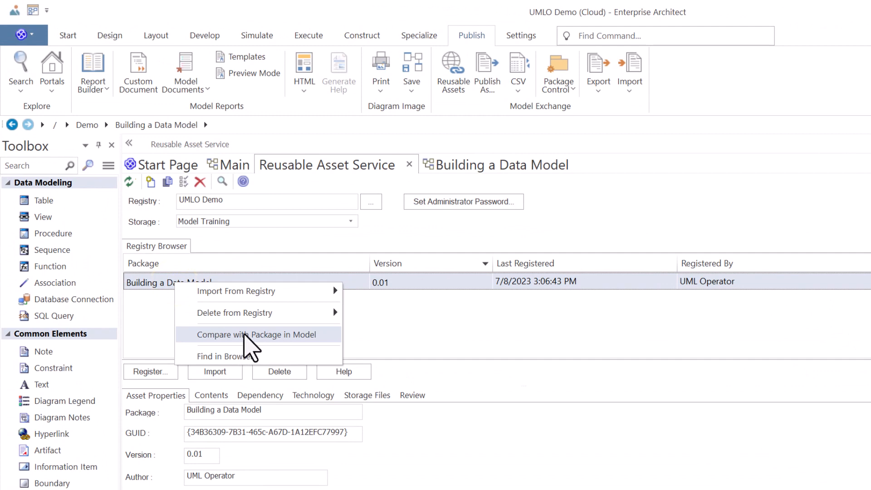
{"action": "left_click", "coordinate": [268, 334]}
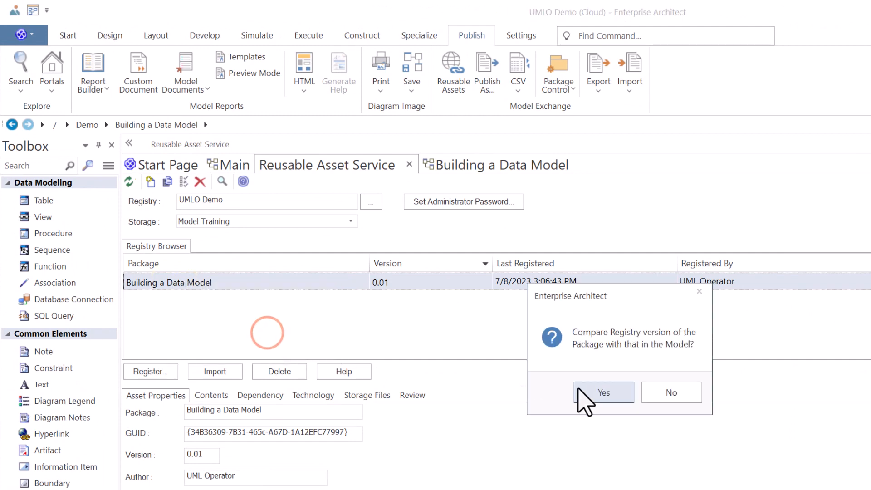
{"action": "left_click", "coordinate": [605, 387]}
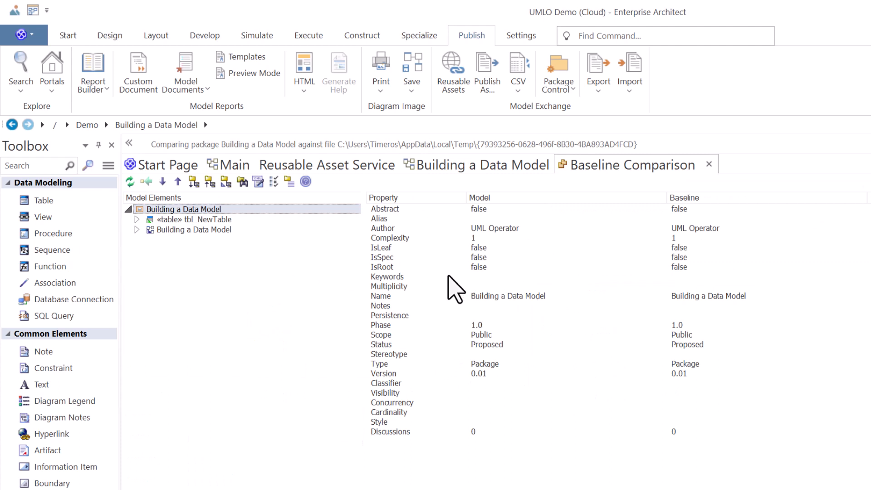
{"action": "left_click", "coordinate": [154, 219]}
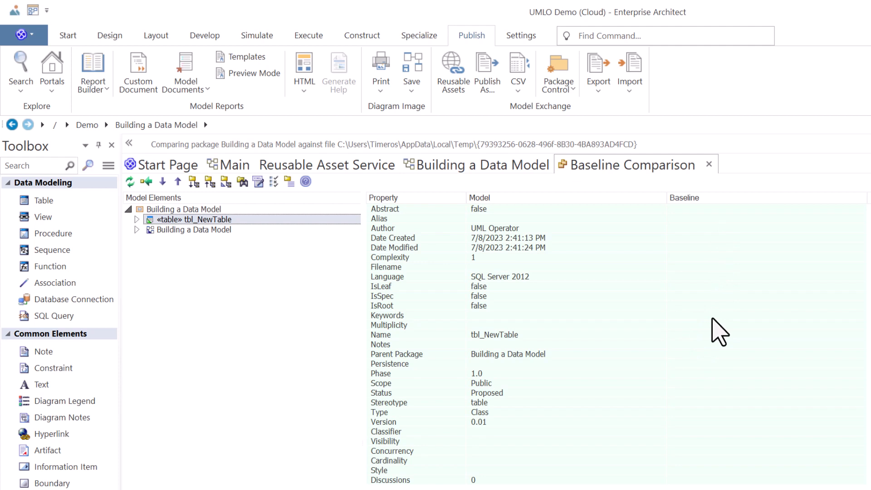
Step: View the image of the Building a Data Model diagram stored in the registered package's contents, and close it
{"action": "left_click", "coordinate": [423, 164]}
{"action": "left_click", "coordinate": [325, 165]}
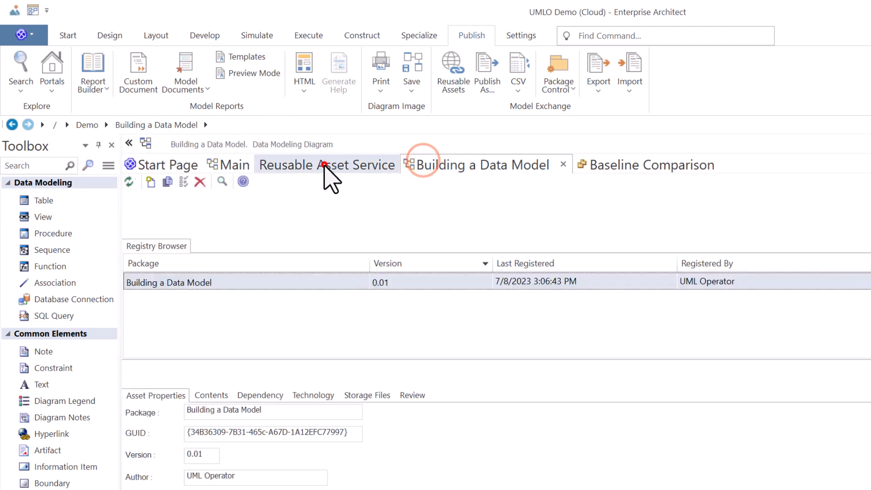
{"action": "left_click", "coordinate": [210, 396]}
{"action": "double_click", "coordinate": [169, 485]}
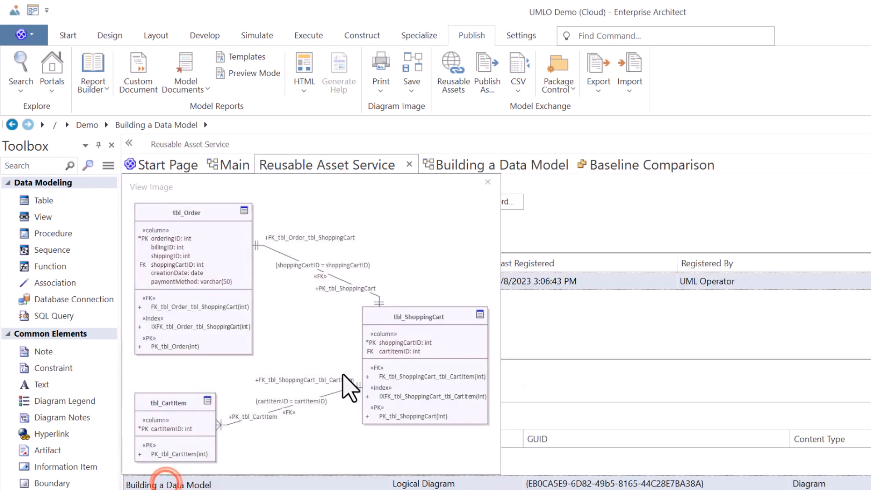
{"action": "left_click", "coordinate": [488, 182]}
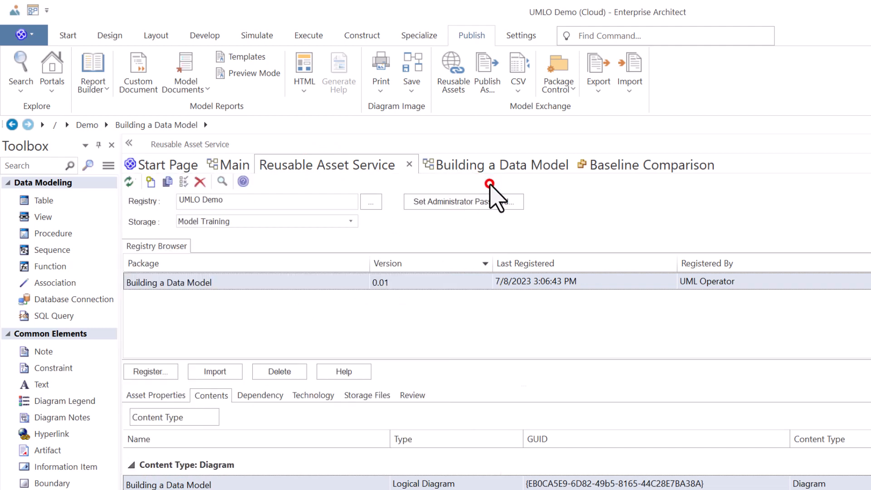
Step: Examine the compared diagram's visual element differences for tbl_ShoppingCart and tbl_NewTable, cross-checking the comparison with the registry entry and the model diagram
{"action": "left_click", "coordinate": [468, 173]}
{"action": "left_click", "coordinate": [603, 168]}
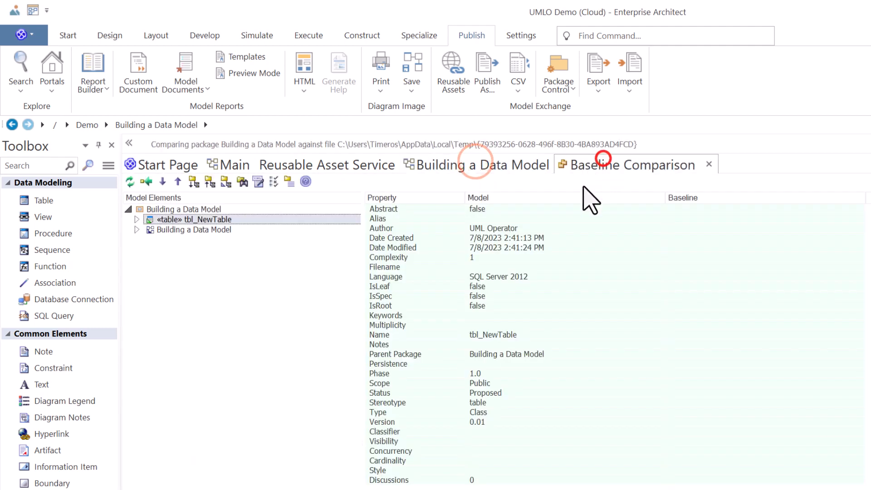
{"action": "left_click", "coordinate": [135, 230]}
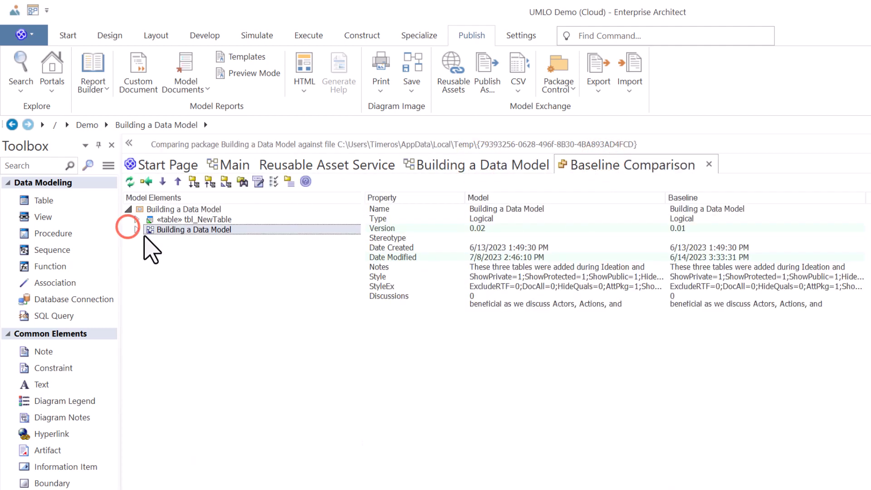
{"action": "left_click", "coordinate": [136, 230]}
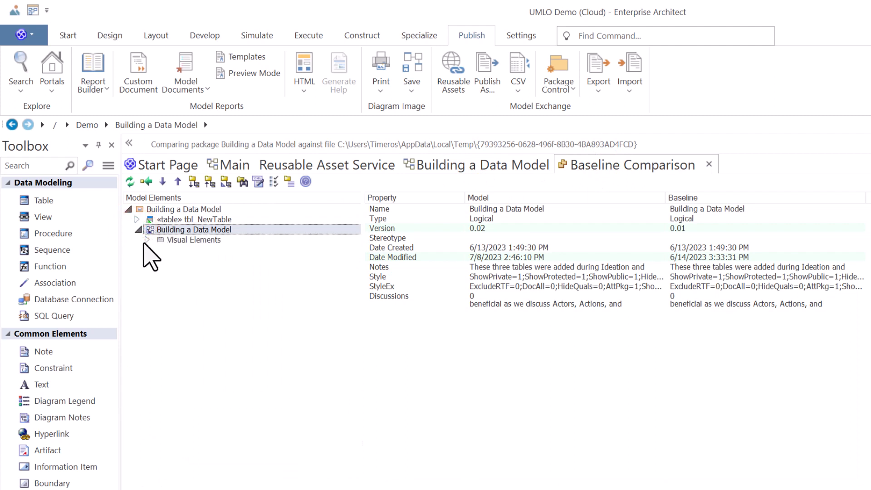
{"action": "left_click", "coordinate": [147, 240]}
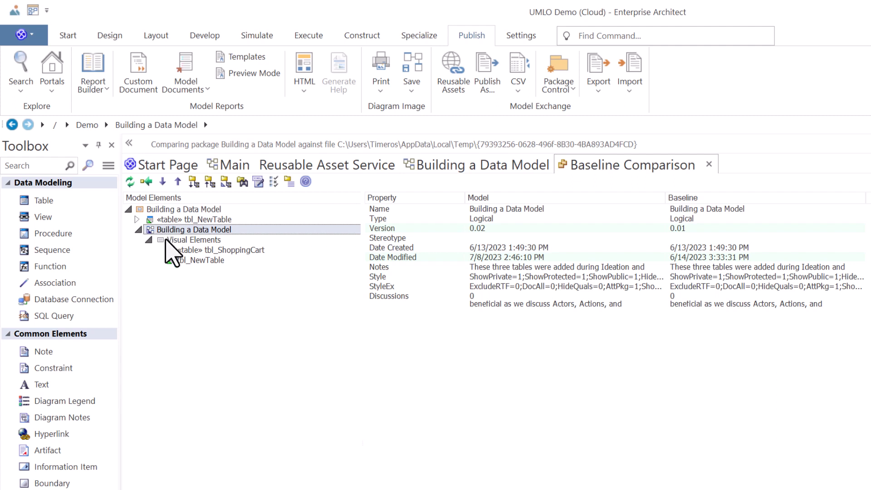
{"action": "left_click", "coordinate": [187, 250]}
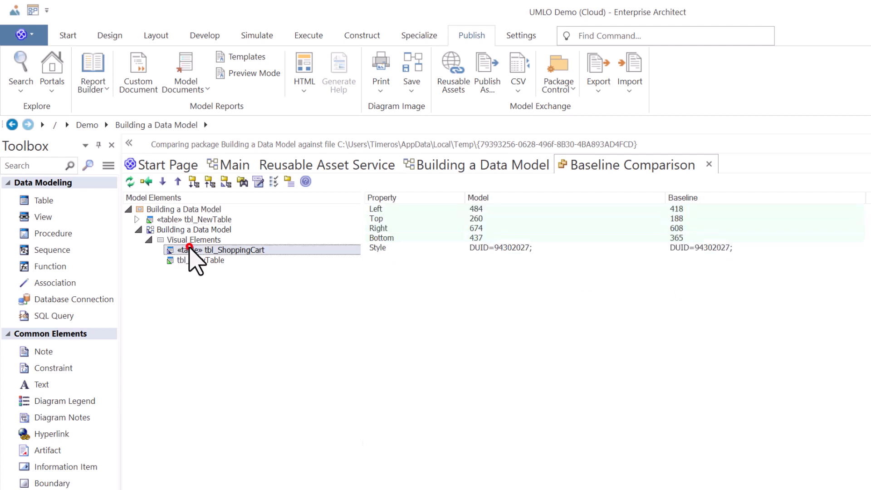
{"action": "left_click", "coordinate": [210, 260]}
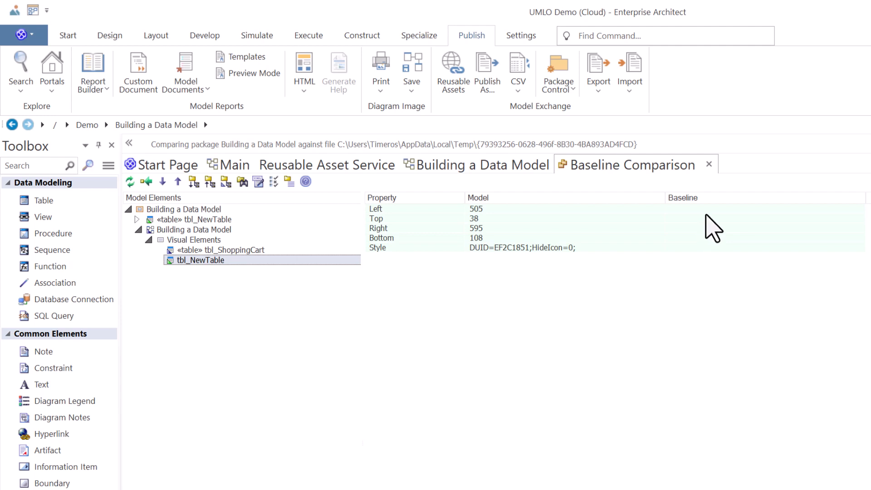
{"action": "left_click", "coordinate": [360, 165]}
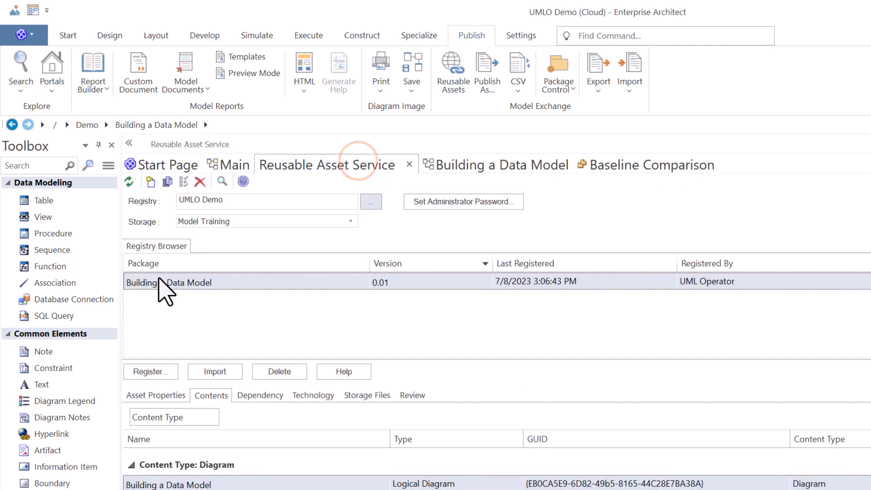
{"action": "left_click", "coordinate": [499, 164]}
{"action": "left_click", "coordinate": [616, 165]}
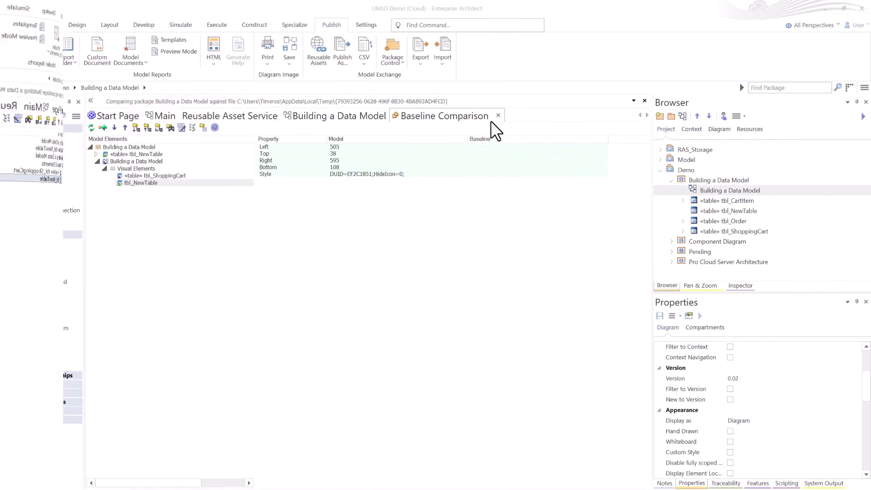
Step: Close the baseline comparison, the Building a Data Model diagram and the Reusable Asset Service, and select the RAS_Storage root node
{"action": "left_click", "coordinate": [498, 115]}
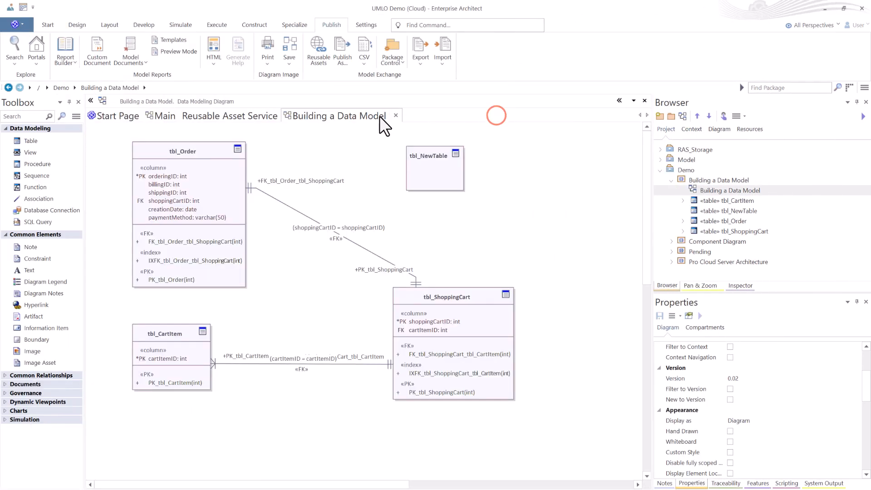
{"action": "left_click", "coordinate": [395, 116]}
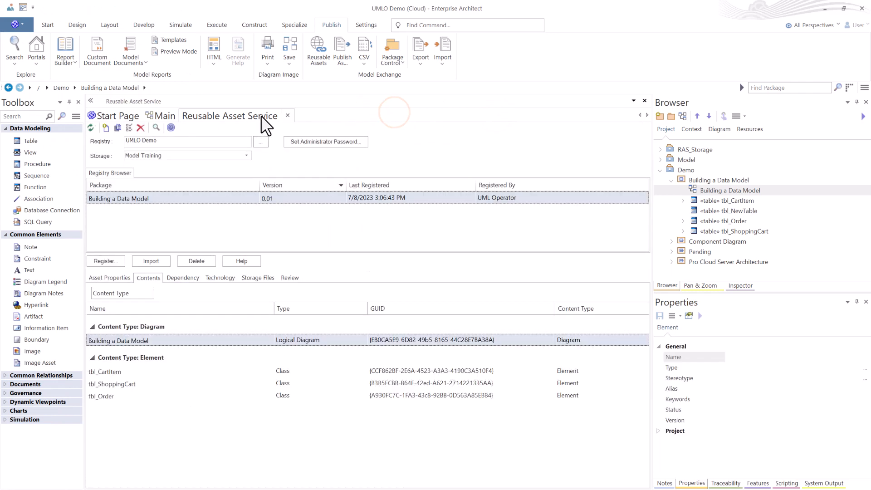
{"action": "left_click", "coordinate": [289, 116]}
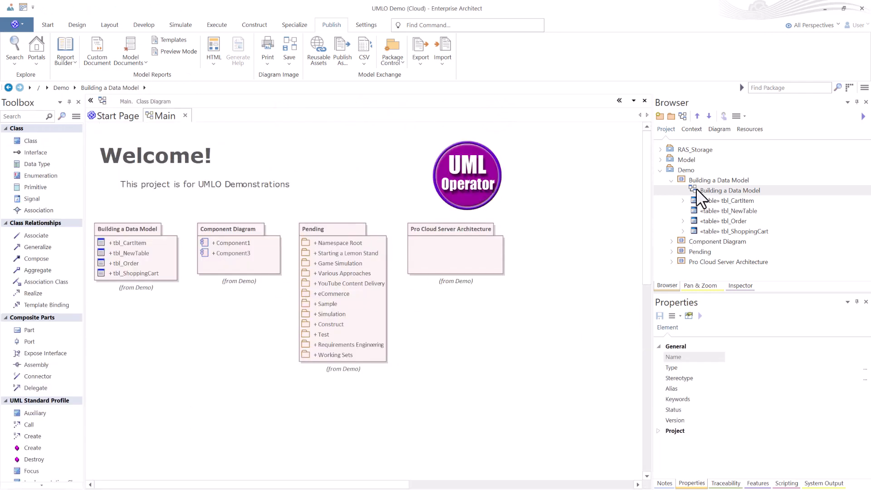
{"action": "left_click", "coordinate": [681, 149]}
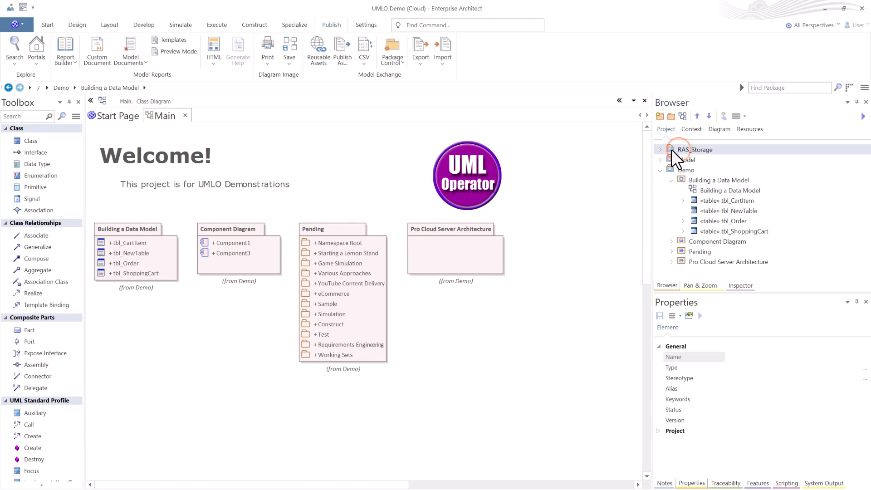
Step: Move the RAS_Storage root node below Demo and create a baseline of it, version 0.01, including sub-packages
{"action": "left_click", "coordinate": [706, 116]}
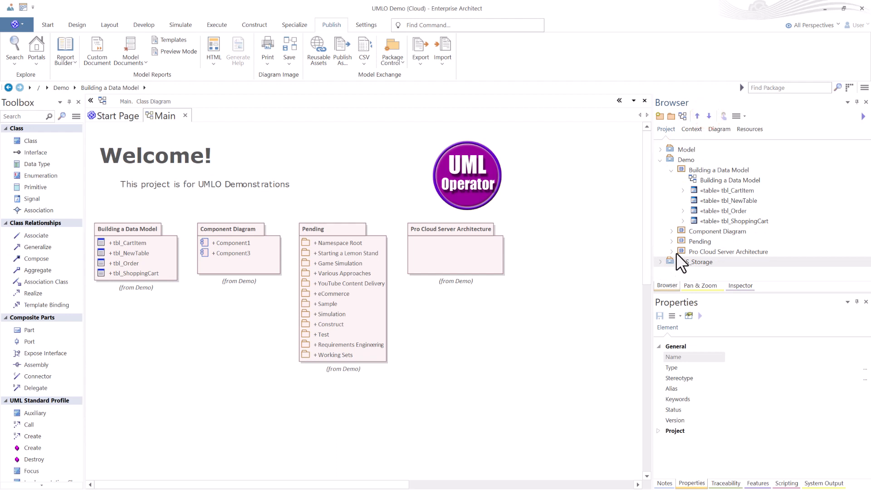
{"action": "key", "text": "ctrl+alt+b"}
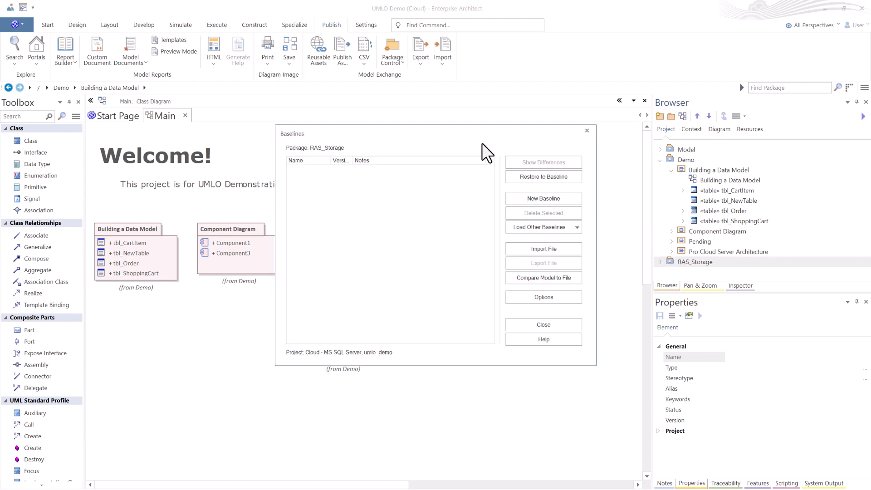
{"action": "left_click", "coordinate": [556, 200]}
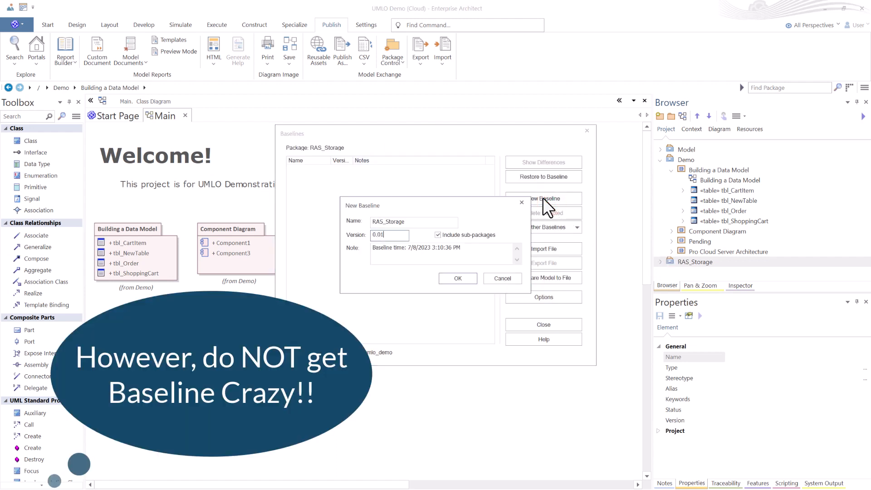
{"action": "left_click", "coordinate": [460, 279]}
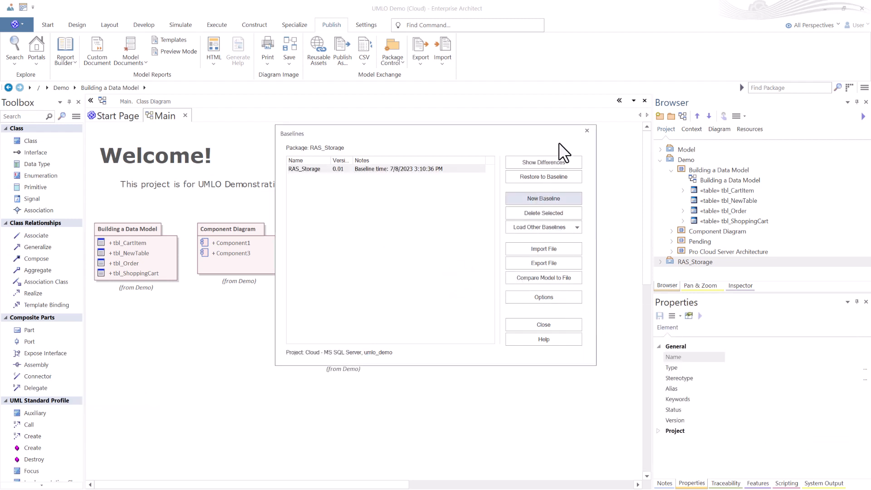
{"action": "left_click", "coordinate": [587, 131]}
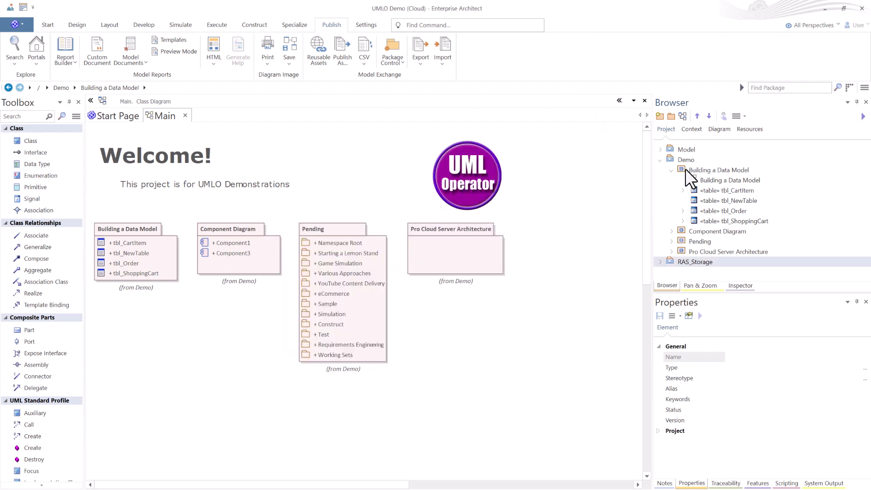
Step: Create a version 0.01 baseline of the eCommerce package under Pending, including sub-packages and keeping the default baseline-time note
{"action": "left_click", "coordinate": [671, 171]}
{"action": "left_click", "coordinate": [672, 181]}
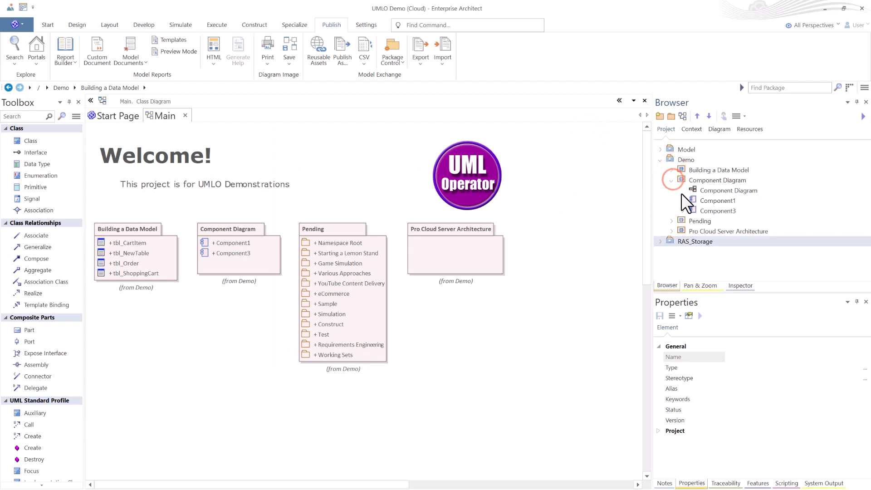
{"action": "left_click", "coordinate": [672, 221]}
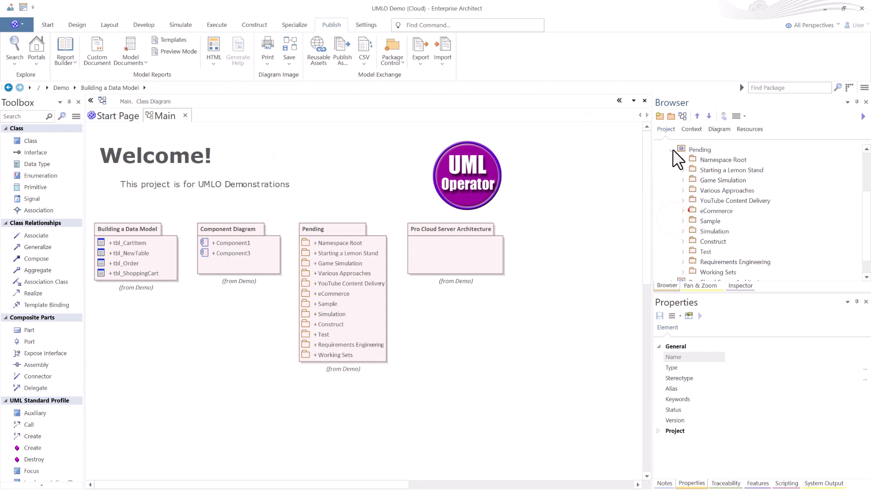
{"action": "left_click", "coordinate": [692, 151]}
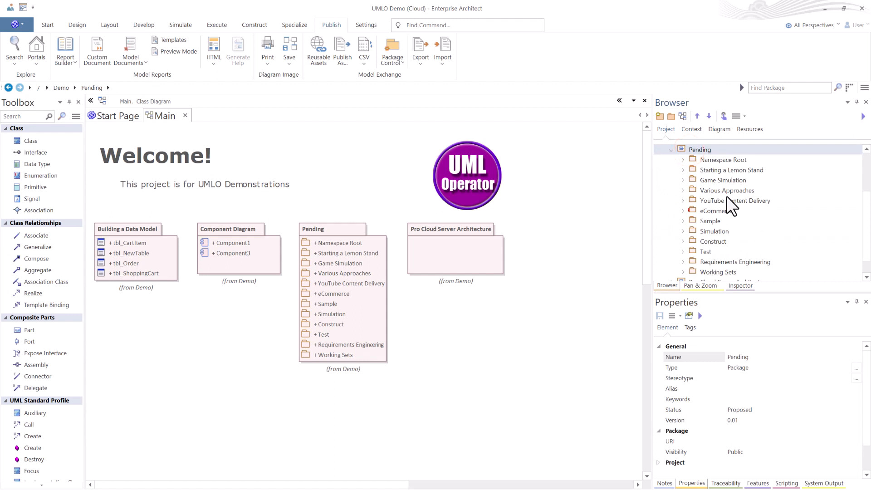
{"action": "left_click", "coordinate": [717, 211]}
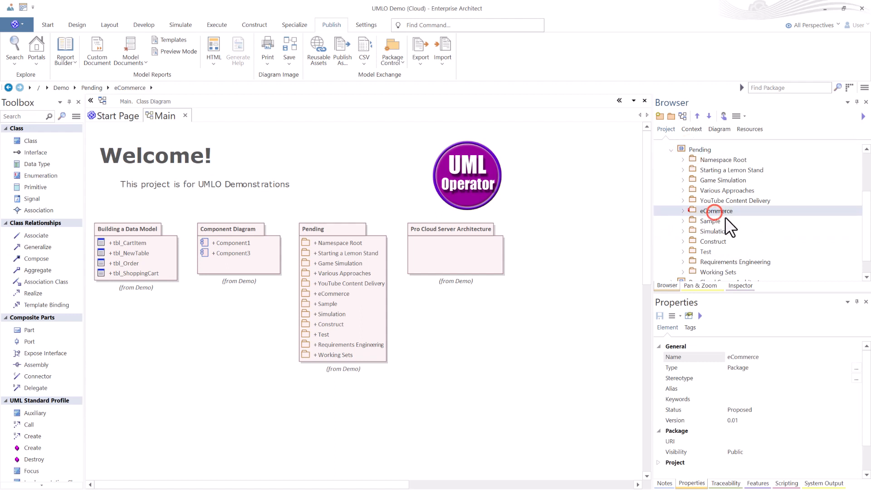
{"action": "key", "text": "ctrl+alt+b"}
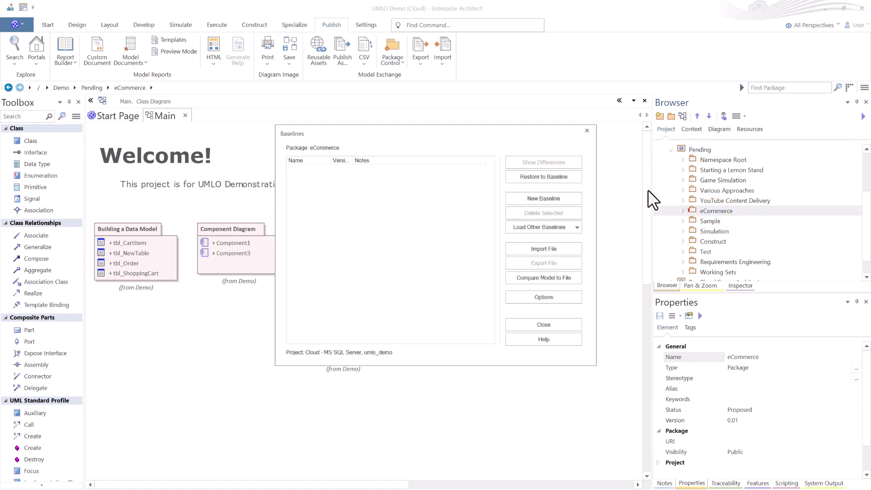
{"action": "left_click", "coordinate": [556, 200]}
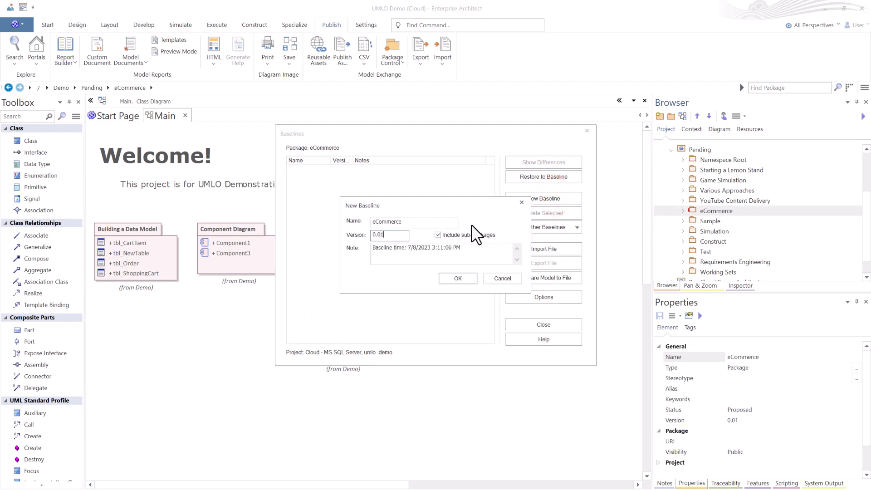
{"action": "left_click", "coordinate": [468, 249]}
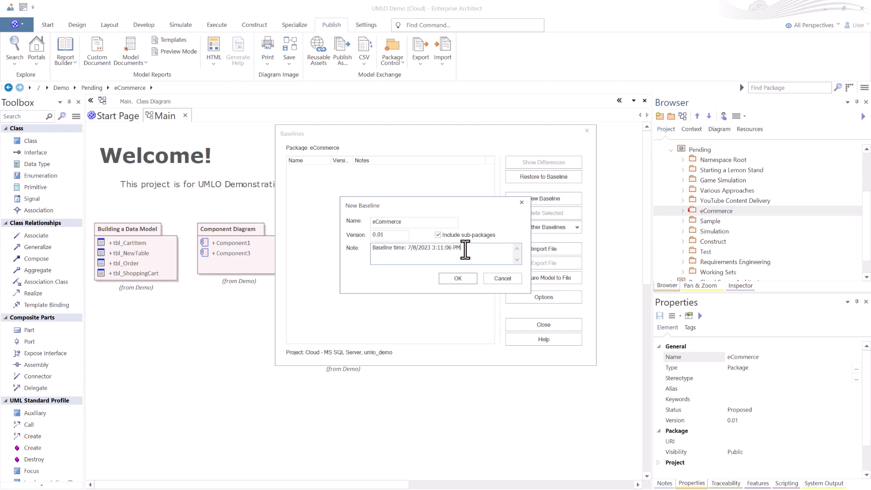
{"action": "left_click", "coordinate": [458, 278]}
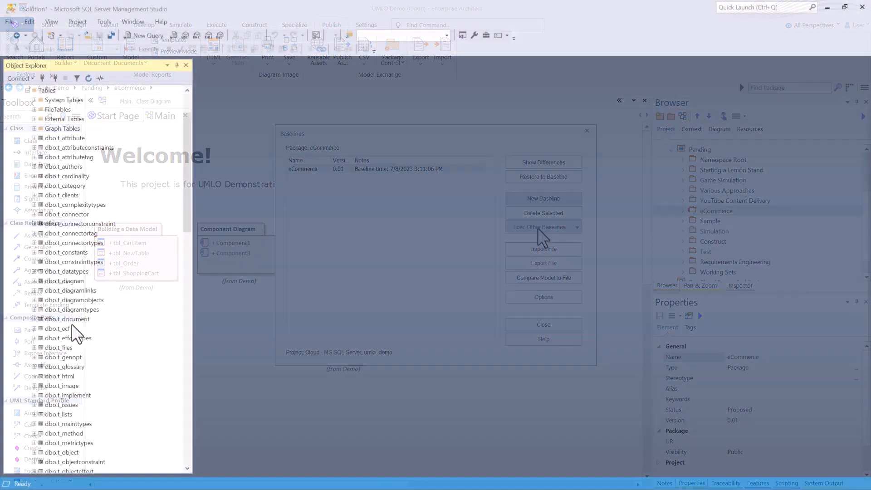
Step: Switch to SQL Server Management Studio, query the top 1000 rows of dbo.t_document, and examine the columns of the stored documents and baselines
{"action": "right_click", "coordinate": [71, 320]}
{"action": "left_click", "coordinate": [94, 312]}
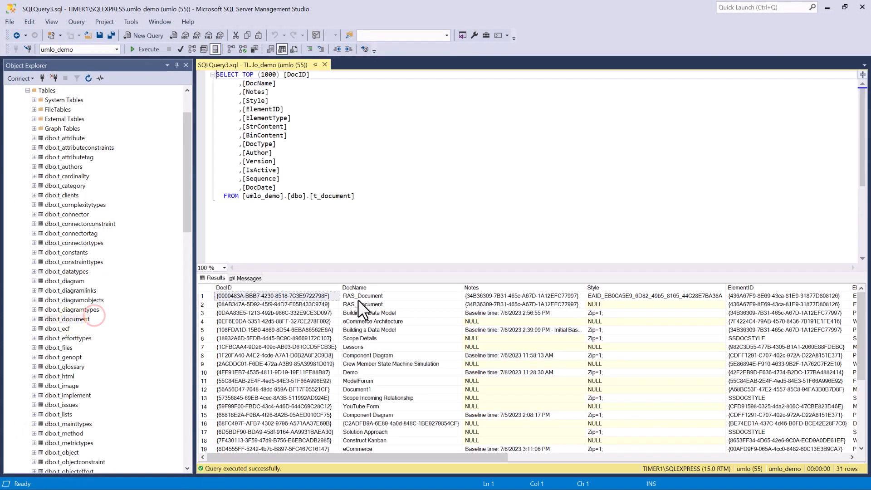
{"action": "left_click", "coordinate": [501, 287]}
{"action": "left_click", "coordinate": [495, 313]}
{"action": "left_click_drag", "start_coordinate": [424, 457], "coordinate": [765, 457]}
{"action": "left_click", "coordinate": [519, 313]}
{"action": "left_click", "coordinate": [511, 288]}
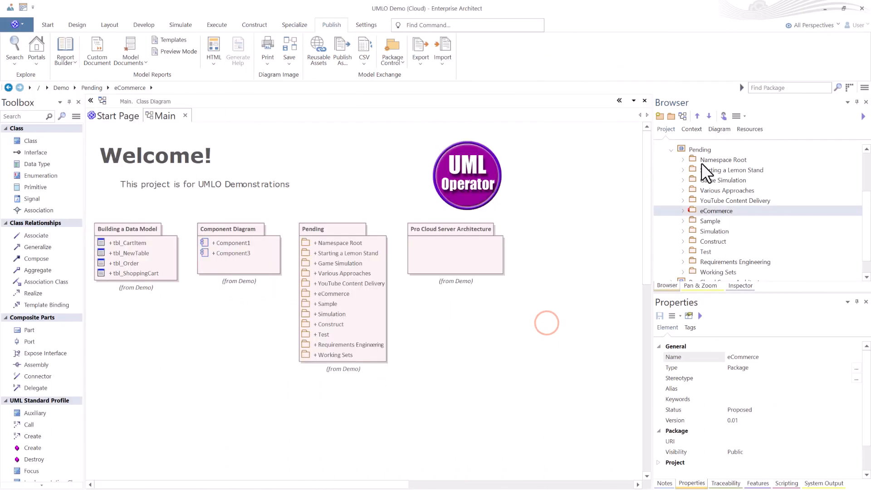
Step: Switch back to Enterprise Architect and review baseline versions 0.01 to 0.04 of the Component Diagram package with their baseline times
{"action": "left_click", "coordinate": [672, 149]}
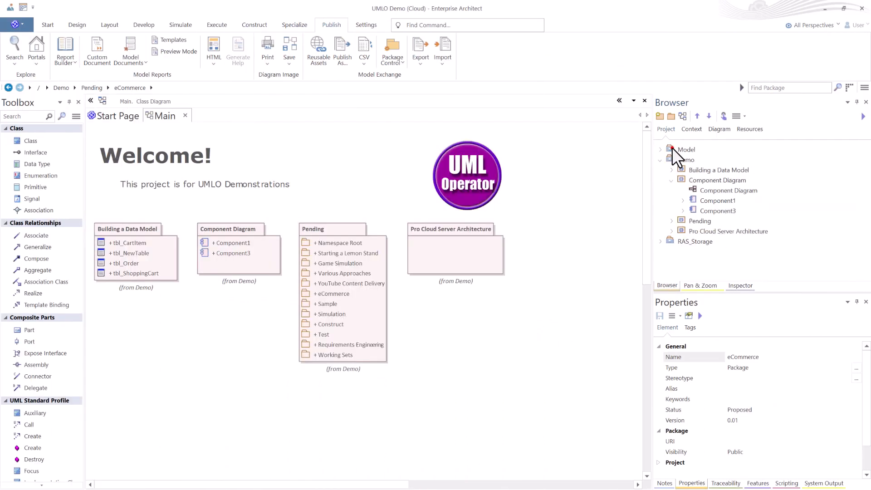
{"action": "left_click", "coordinate": [690, 182]}
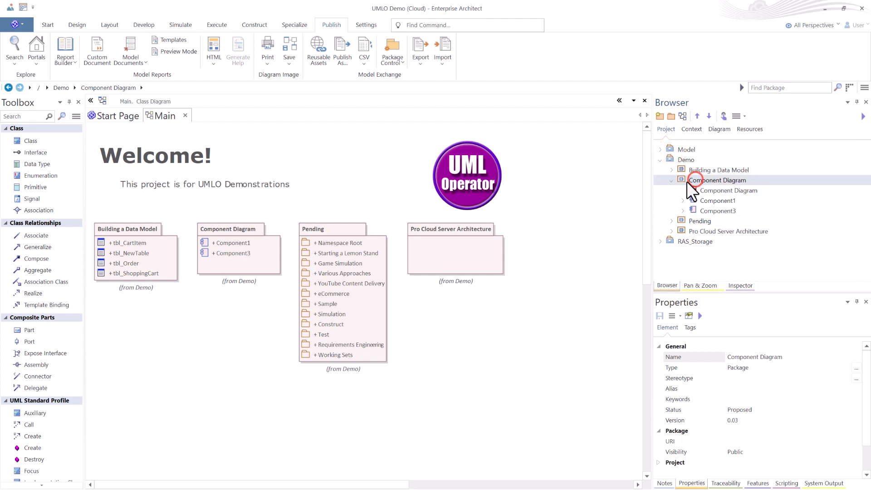
{"action": "key", "text": "ctrl+alt+b"}
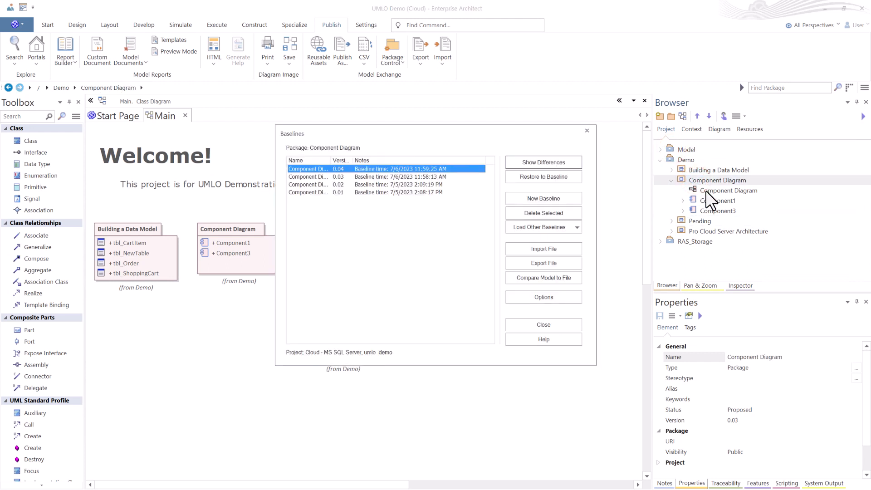
{"action": "left_click", "coordinate": [406, 192]}
{"action": "left_click", "coordinate": [400, 185]}
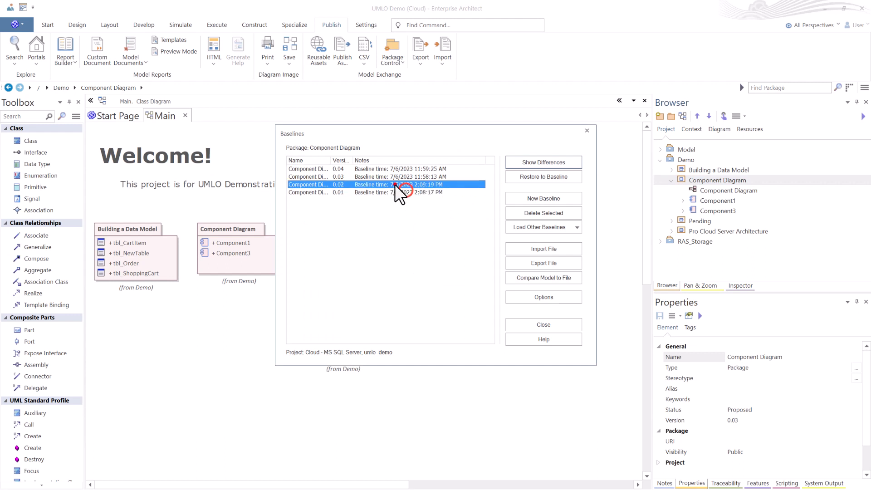
{"action": "left_click", "coordinate": [397, 177]}
{"action": "left_click", "coordinate": [393, 169]}
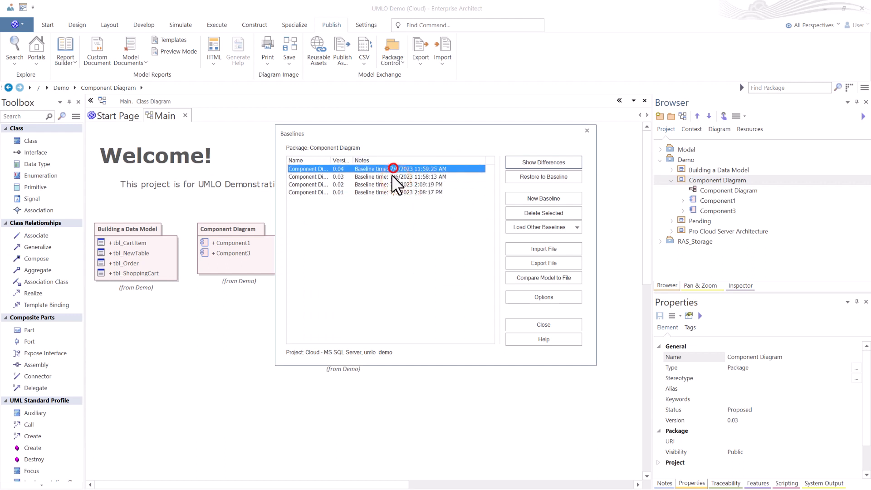
{"action": "left_click", "coordinate": [390, 177]}
{"action": "left_click", "coordinate": [389, 185]}
{"action": "left_click", "coordinate": [387, 192]}
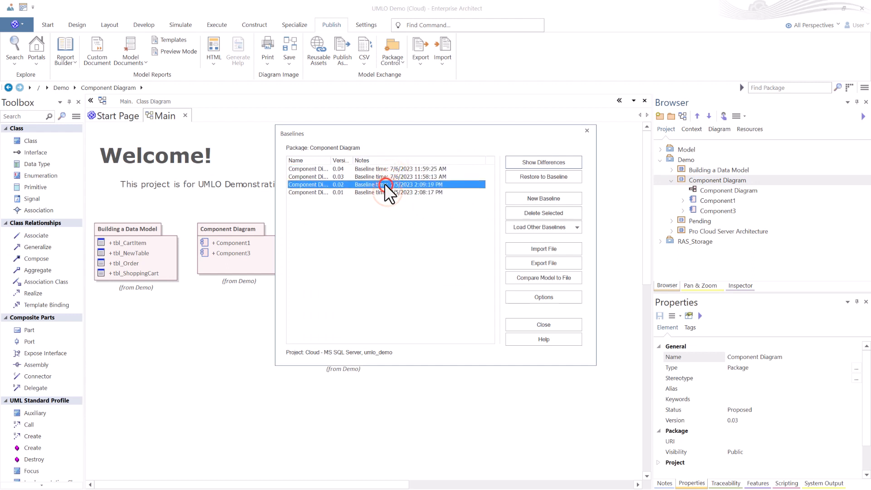
{"action": "left_click", "coordinate": [402, 168]}
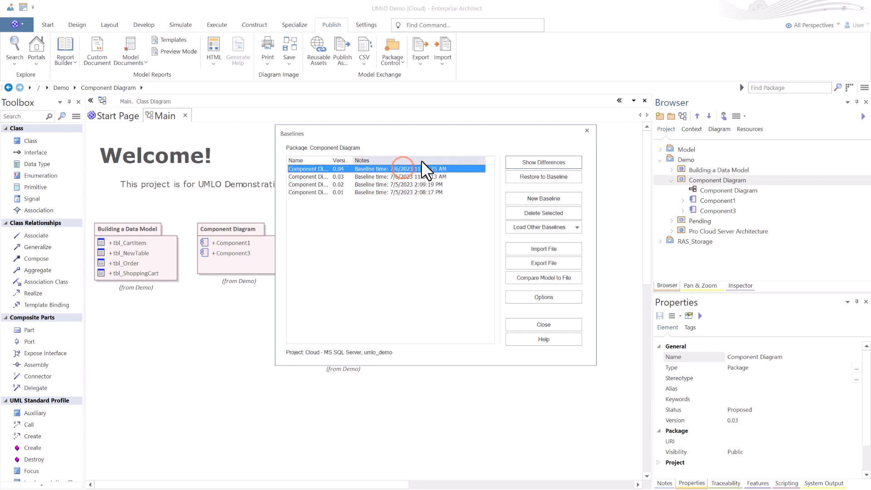
{"action": "left_click", "coordinate": [409, 193]}
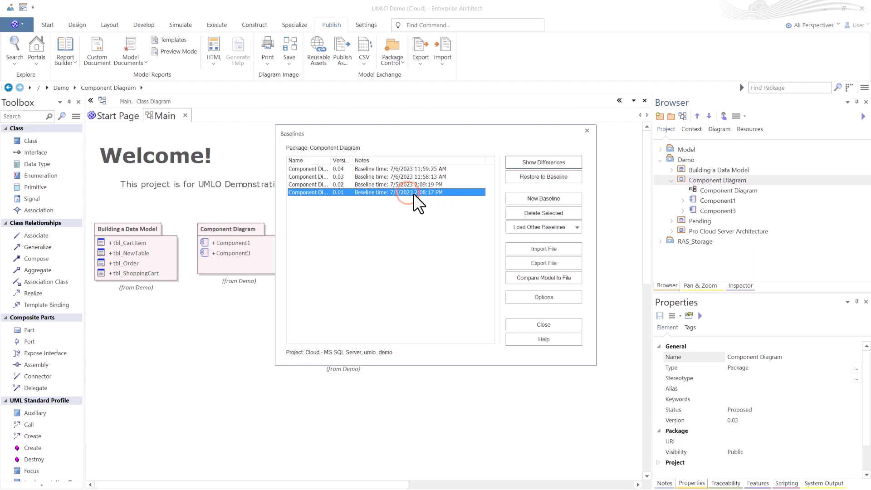
{"action": "left_click", "coordinate": [414, 169]}
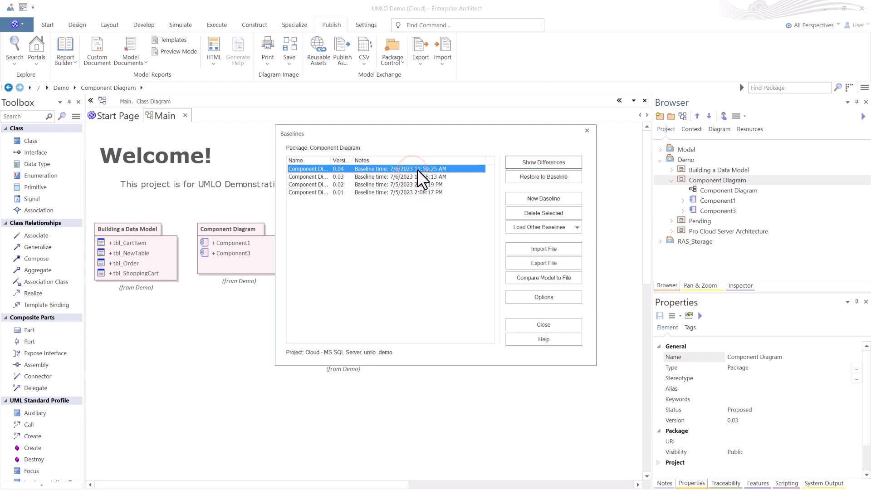